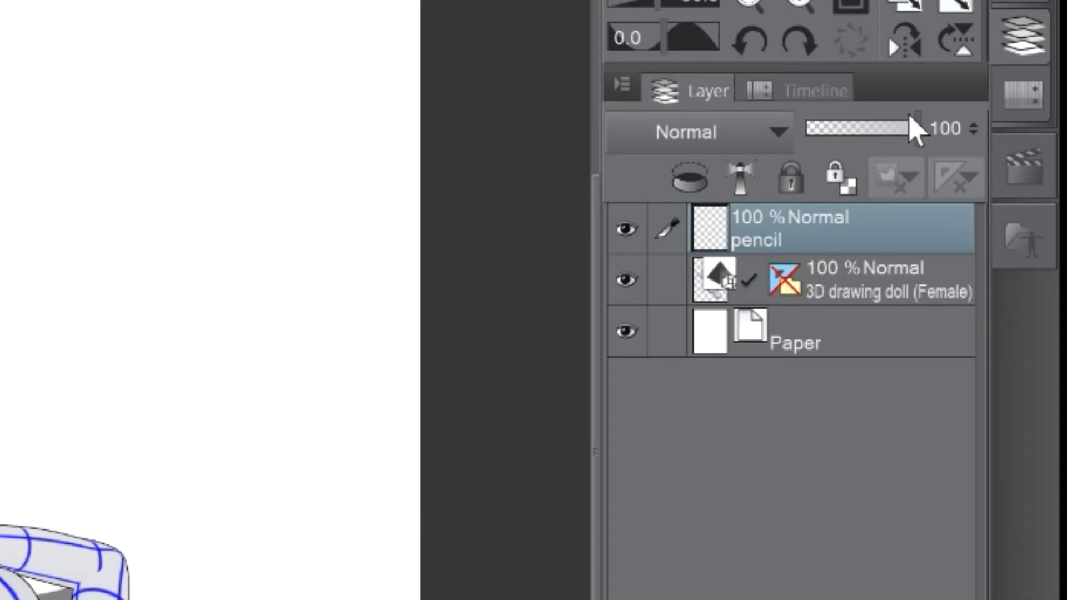
# Set the 3D drawing doll layer's opacity to 63% and sketch the face and jawline on the pencil layer
pyautogui.moveTo(895, 131); pyautogui.dragTo(884, 131)
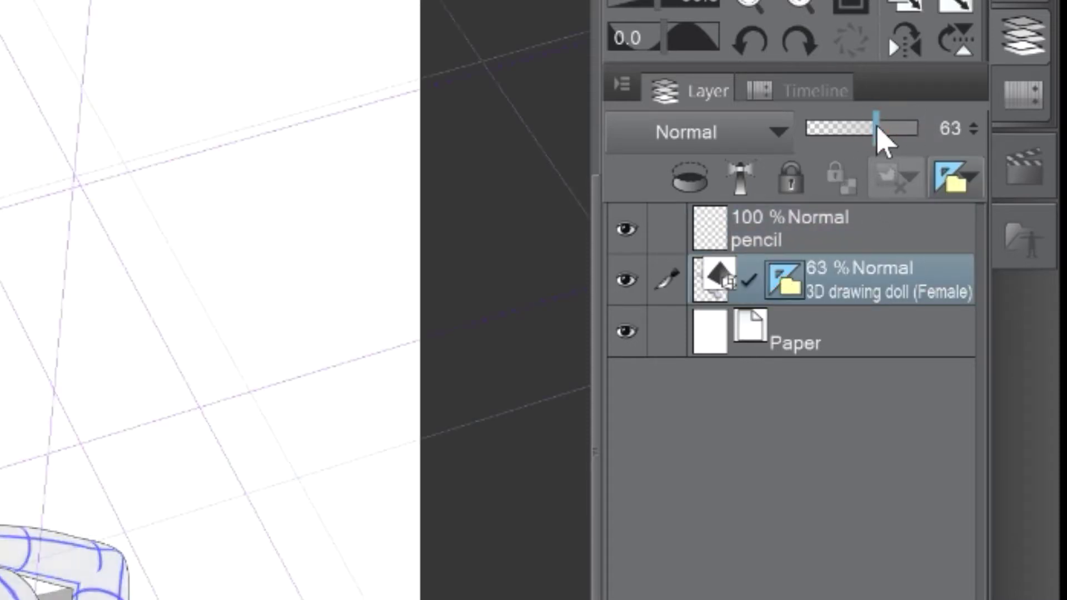
pyautogui.click(789, 228)
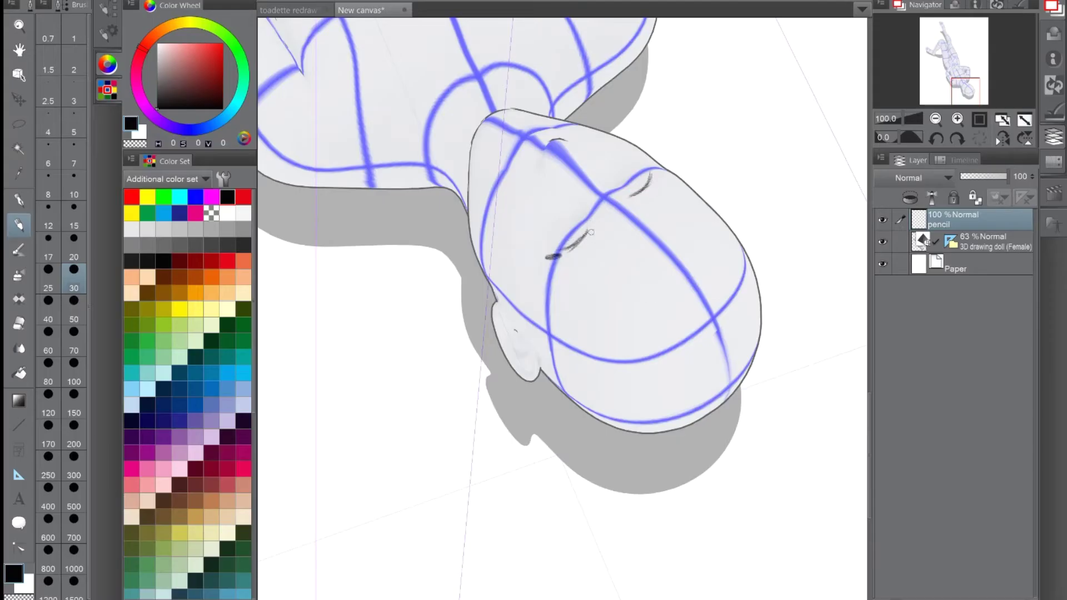
pyautogui.moveTo(590, 233)
pyautogui.mouseDown()
pyautogui.moveTo(377, 303)
pyautogui.moveTo(367, 354)
pyautogui.moveTo(376, 401)
pyautogui.moveTo(572, 378)
pyautogui.mouseUp()
pyautogui.moveTo(407, 336); pyautogui.dragTo(396, 401)
pyautogui.moveTo(392, 286)
pyautogui.mouseDown()
pyautogui.moveTo(499, 337)
pyautogui.moveTo(432, 308)
pyautogui.mouseUp()
pyautogui.moveTo(487, 336); pyautogui.dragTo(505, 351)
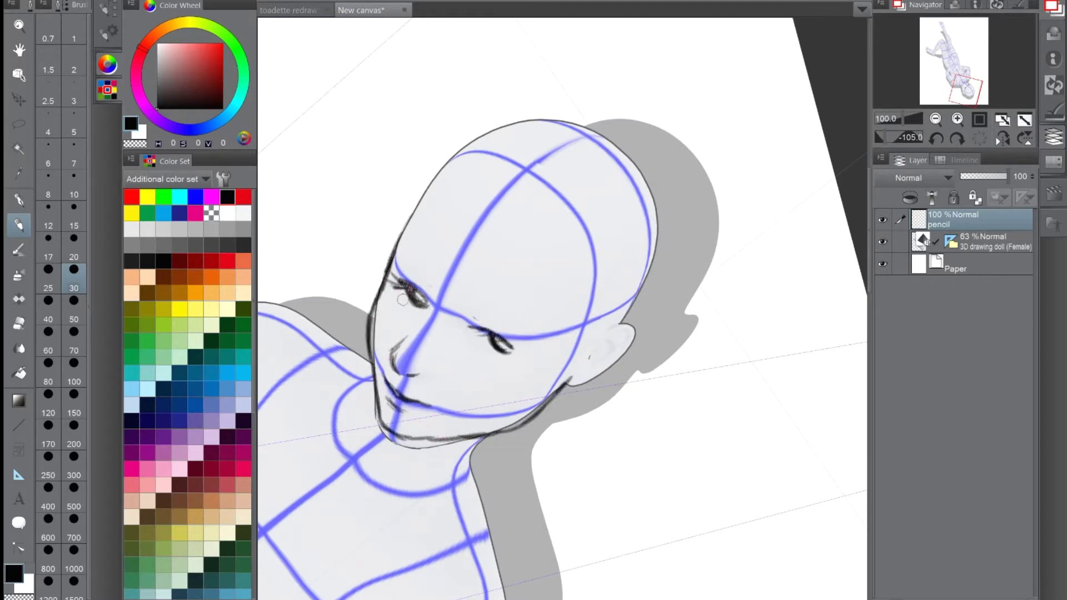
# Sketch the rounded cap outline and the ball-shaped pigtails around the doll's head, erasing stray lines
pyautogui.moveTo(487, 288); pyautogui.dragTo(574, 231)
pyautogui.moveTo(612, 128)
pyautogui.mouseDown()
pyautogui.moveTo(572, 422)
pyautogui.moveTo(583, 389)
pyautogui.mouseUp()
pyautogui.moveTo(612, 119); pyautogui.dragTo(556, 439)
pyautogui.moveTo(589, 133)
pyautogui.mouseDown()
pyautogui.moveTo(775, 161)
pyautogui.moveTo(788, 383)
pyautogui.mouseUp()
pyautogui.press('e')
pyautogui.moveTo(722, 117)
pyautogui.mouseDown()
pyautogui.moveTo(634, 120)
pyautogui.moveTo(561, 434)
pyautogui.mouseUp()
pyautogui.press('p')
pyautogui.moveTo(481, 341); pyautogui.dragTo(312, 389)
pyautogui.moveTo(555, 61)
pyautogui.mouseDown()
pyautogui.moveTo(611, 111)
pyautogui.moveTo(634, 83)
pyautogui.mouseUp()
# Bring up the yellow star reference image and outline the character's shoulders, arms and upper torso over the doll
pyautogui.hotkey('ctrl', '0')
pyautogui.click(957, 118)
pyautogui.moveTo(964, 81); pyautogui.dragTo(957, 63)
pyautogui.click(935, 118)
pyautogui.moveTo(911, 137); pyautogui.dragTo(883, 137)
pyautogui.click(806, 162)
pyautogui.moveTo(482, 233); pyautogui.dragTo(442, 331)
pyautogui.moveTo(604, 253); pyautogui.dragTo(561, 367)
pyautogui.moveTo(424, 342); pyautogui.dragTo(472, 426)
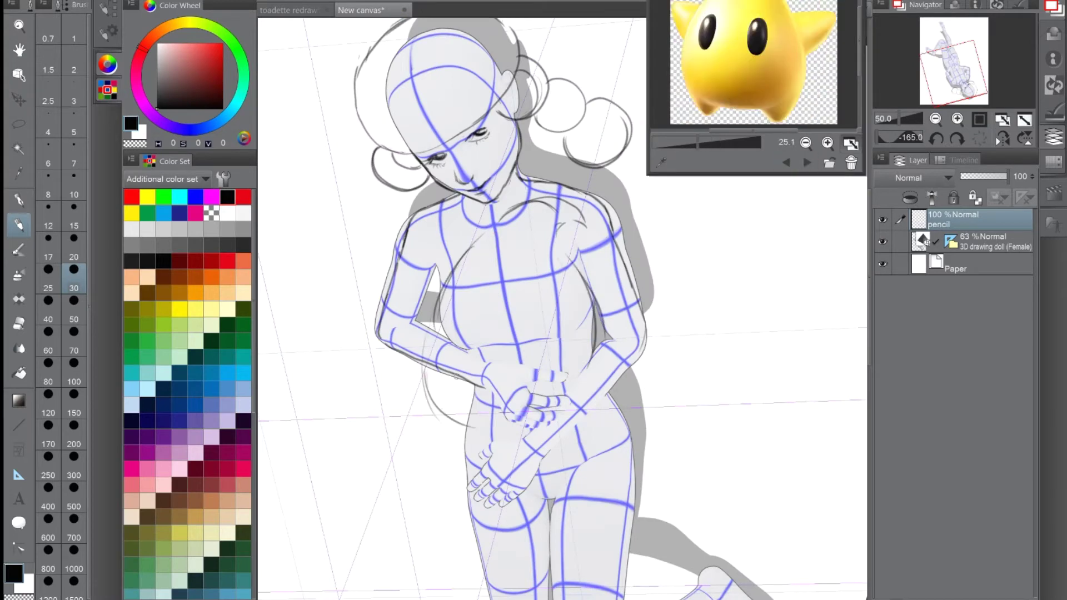
# Sketch the star character held in the arms with two oval eyes, and add the sleeve cuffs
pyautogui.moveTo(611, 378); pyautogui.dragTo(591, 447)
pyautogui.moveTo(380, 275); pyautogui.dragTo(439, 325)
pyautogui.moveTo(591, 278); pyautogui.dragTo(650, 352)
pyautogui.moveTo(473, 297); pyautogui.dragTo(469, 300)
pyautogui.moveTo(547, 297); pyautogui.dragTo(545, 345)
pyautogui.moveTo(583, 238); pyautogui.dragTo(556, 316)
pyautogui.moveTo(433, 222); pyautogui.dragTo(500, 320)
pyautogui.moveTo(883, 138); pyautogui.dragTo(892, 137)
pyautogui.hotkey('ctrl', '0')
# Sketch the ruffled skirt, both legs with stocking bands and the rounded shoes over the doll
pyautogui.click(882, 242)
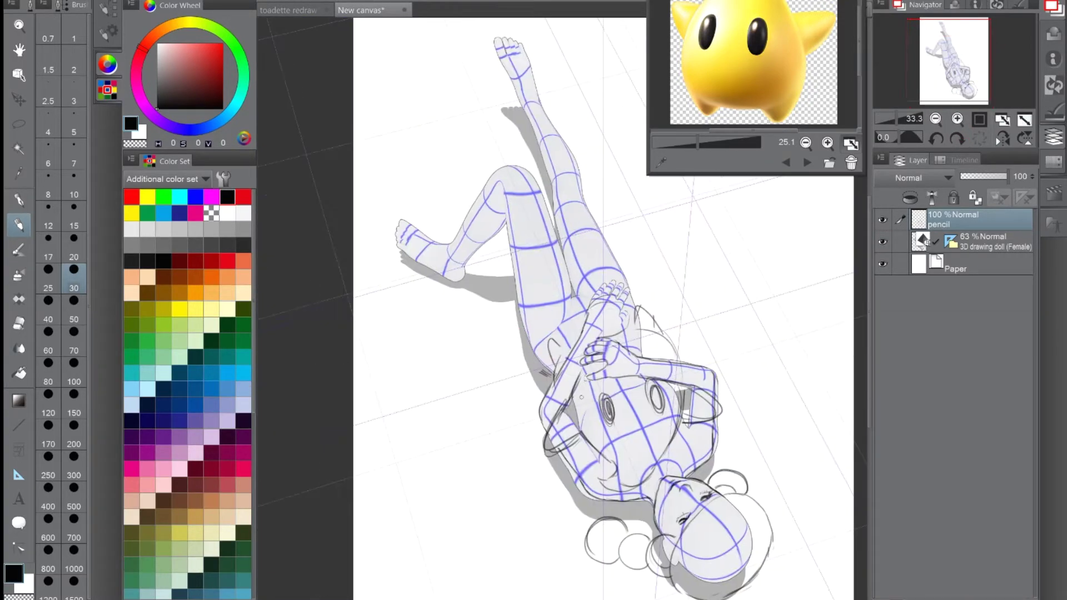
pyautogui.moveTo(535, 318); pyautogui.dragTo(608, 292)
pyautogui.moveTo(756, 226); pyautogui.dragTo(628, 276)
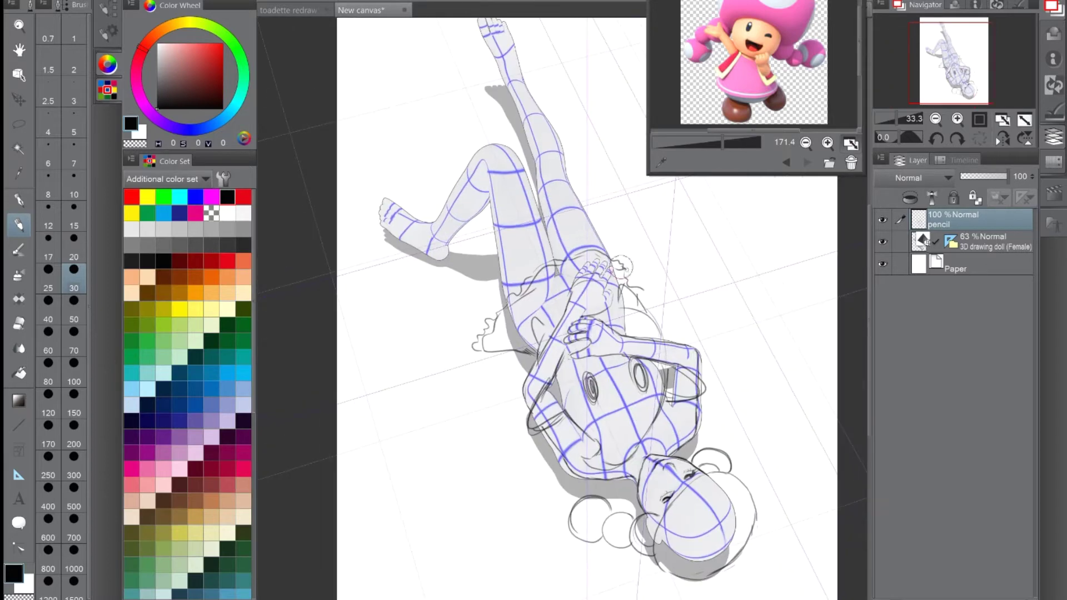
pyautogui.moveTo(499, 281); pyautogui.dragTo(486, 164)
pyautogui.moveTo(555, 255); pyautogui.dragTo(535, 163)
pyautogui.moveTo(596, 228); pyautogui.dragTo(524, 83)
pyautogui.moveTo(464, 172)
pyautogui.mouseDown()
pyautogui.moveTo(482, 147)
pyautogui.moveTo(444, 245)
pyautogui.mouseUp()
pyautogui.moveTo(415, 194)
pyautogui.mouseDown()
pyautogui.moveTo(367, 216)
pyautogui.moveTo(449, 272)
pyautogui.moveTo(540, 295)
pyautogui.mouseUp()
# Hide the 3D doll layer and sketch the vest edges, trim lines and collar around the shoulders and neck
pyautogui.click(883, 242)
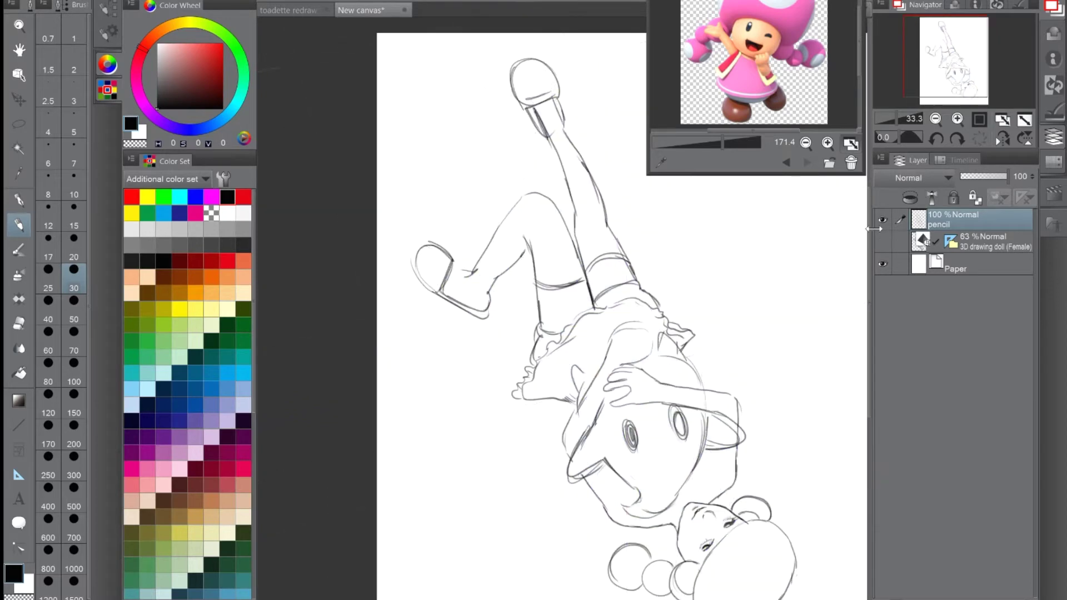
pyautogui.scroll(-1, 424, 264)
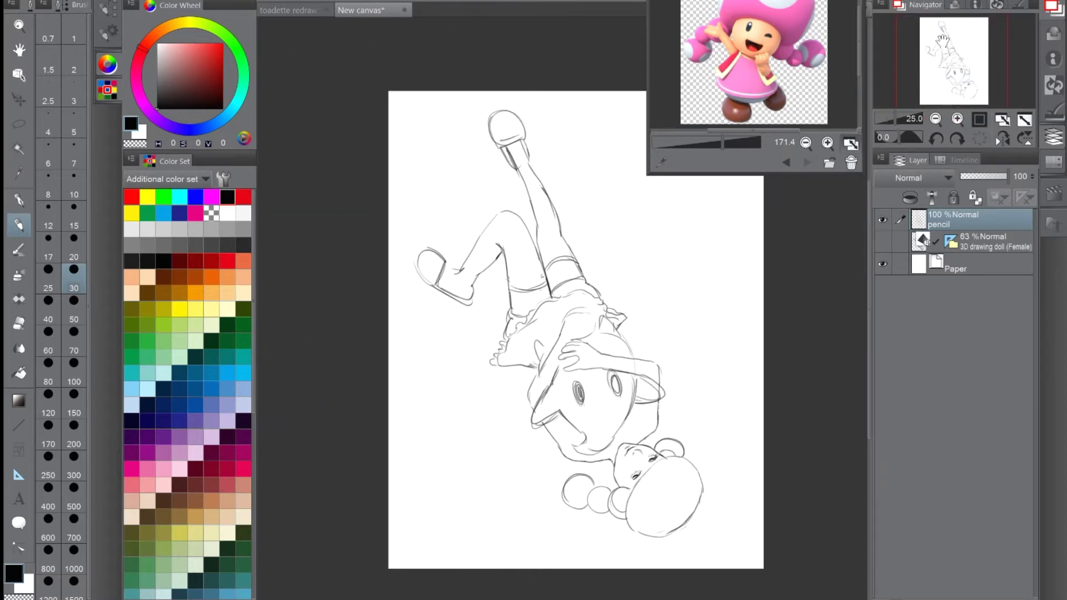
pyautogui.scroll(3, 643, 425)
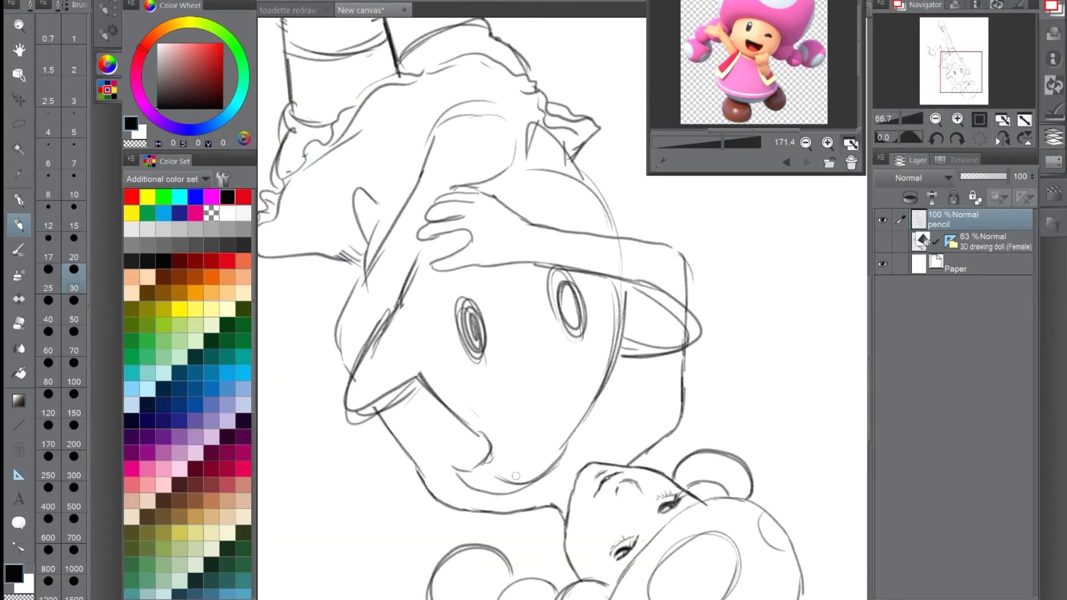
pyautogui.moveTo(475, 431); pyautogui.dragTo(479, 509)
pyautogui.moveTo(539, 481); pyautogui.dragTo(545, 508)
pyautogui.moveTo(586, 397); pyautogui.dragTo(628, 461)
pyautogui.moveTo(611, 364); pyautogui.dragTo(686, 436)
pyautogui.moveTo(614, 414); pyautogui.dragTo(570, 456)
pyautogui.moveTo(556, 503); pyautogui.dragTo(581, 460)
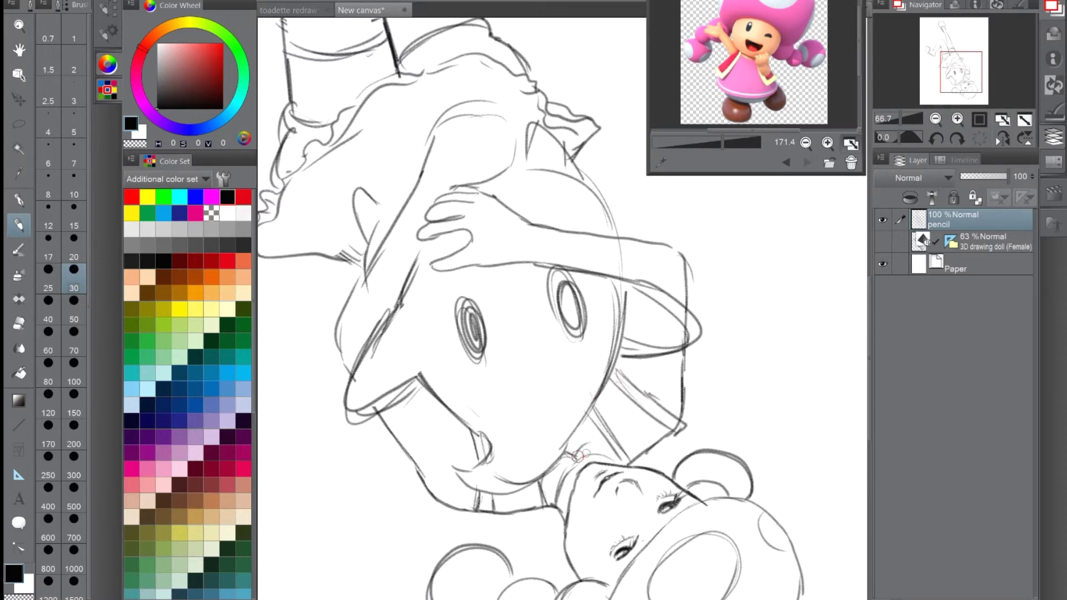
# On a new layer, rough in canopy drapes, bed edges and large pillows behind the character
pyautogui.scroll(-2, 581, 460)
pyautogui.scroll(1, 581, 460)
pyautogui.scroll(-2, 534, 431)
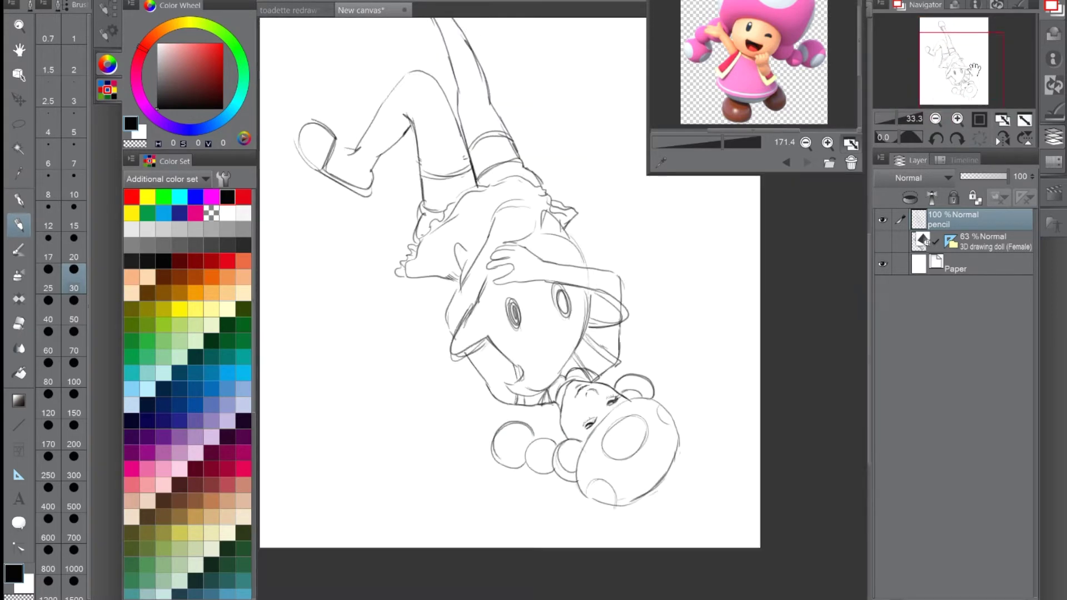
pyautogui.hotkey('ctrl', 'shift', 'n')
pyautogui.moveTo(558, 177); pyautogui.dragTo(347, 429)
pyautogui.moveTo(617, 106); pyautogui.dragTo(655, 244)
pyautogui.moveTo(492, 104); pyautogui.dragTo(645, 145)
pyautogui.moveTo(975, 53); pyautogui.dragTo(964, 61)
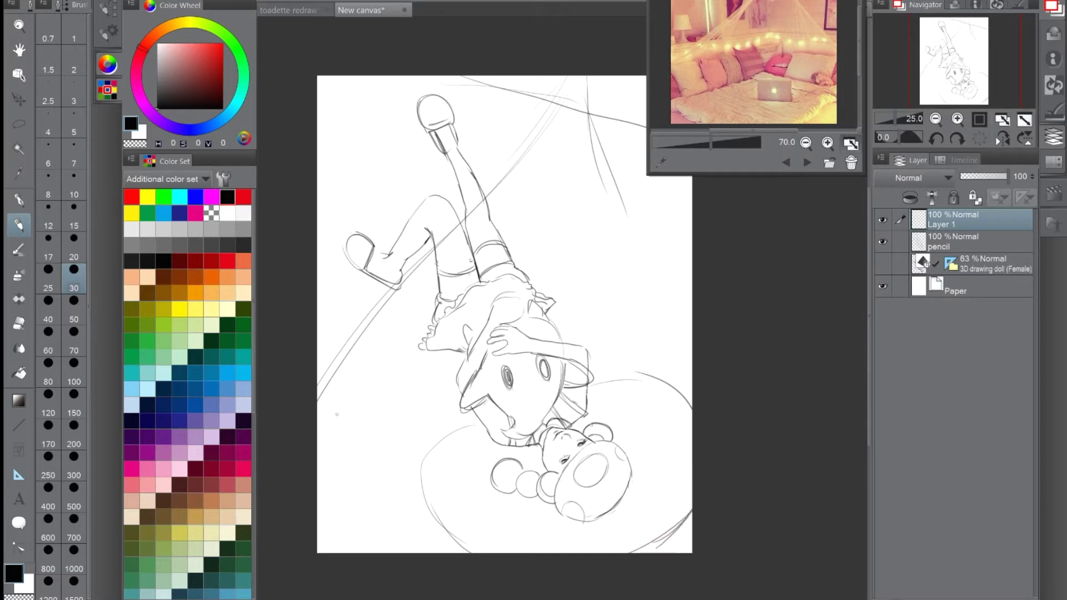
pyautogui.moveTo(351, 424)
pyautogui.mouseDown()
pyautogui.moveTo(416, 495)
pyautogui.moveTo(425, 549)
pyautogui.mouseUp()
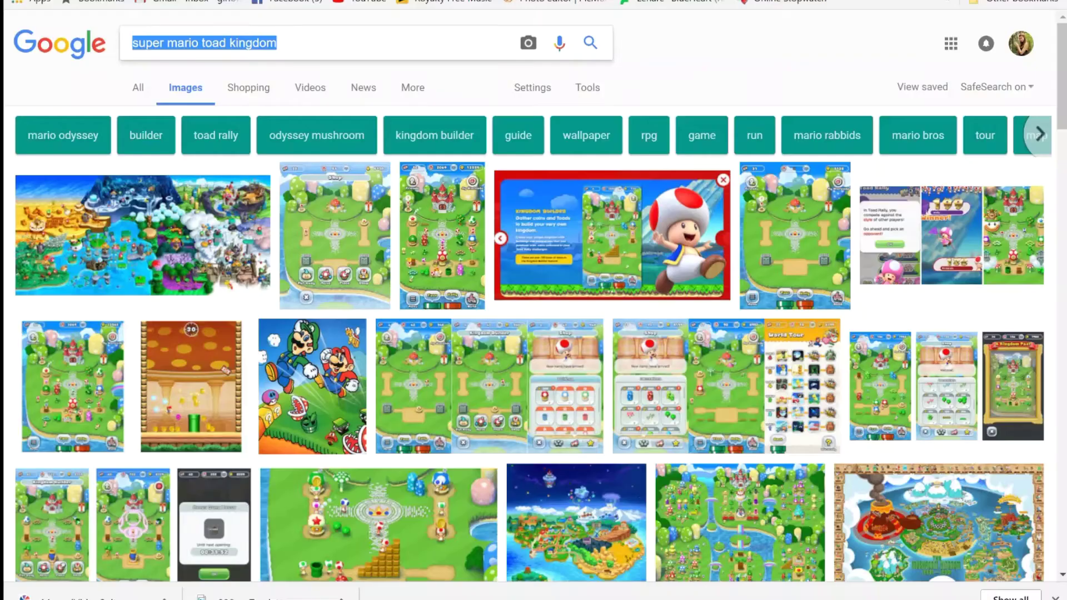
# Switch to the browser and look through Google Images results for "super mario toad kingdom" as background reference
pyautogui.click(951, 236)
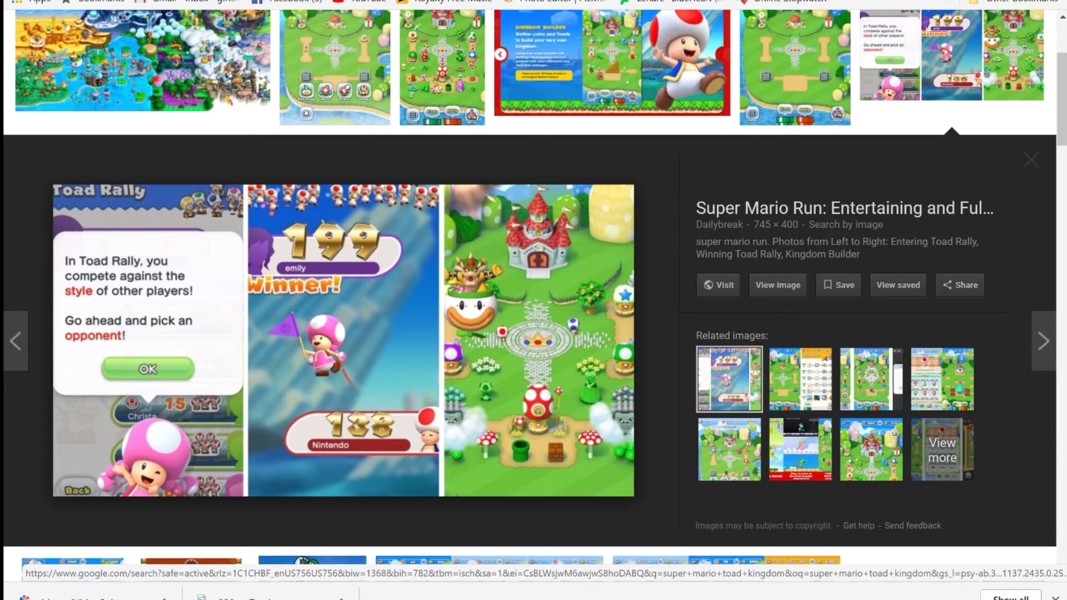
pyautogui.press('Escape')
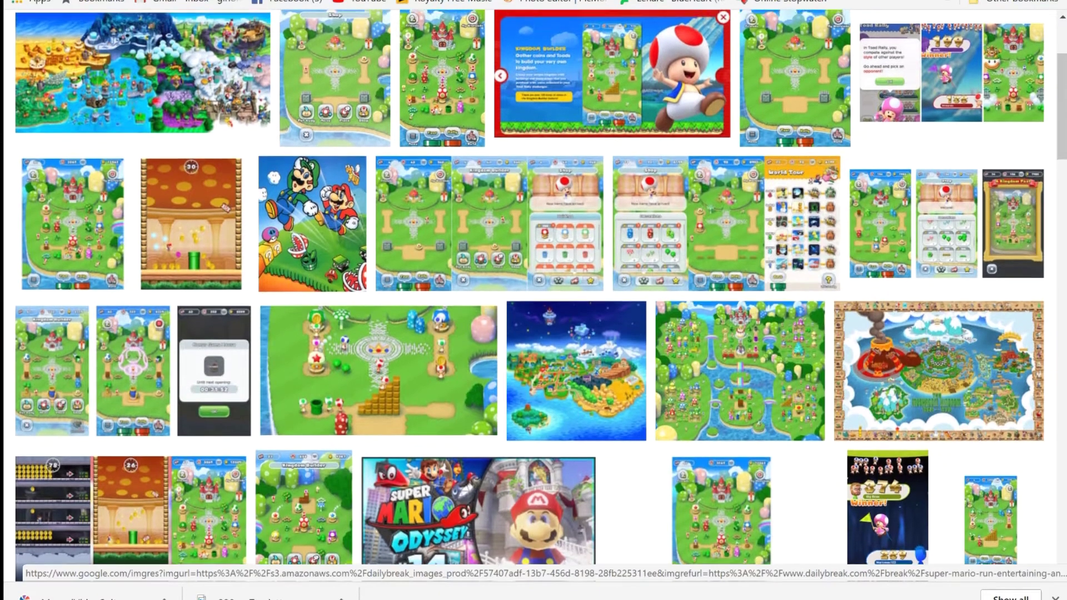
pyautogui.scroll(3, 534, 295)
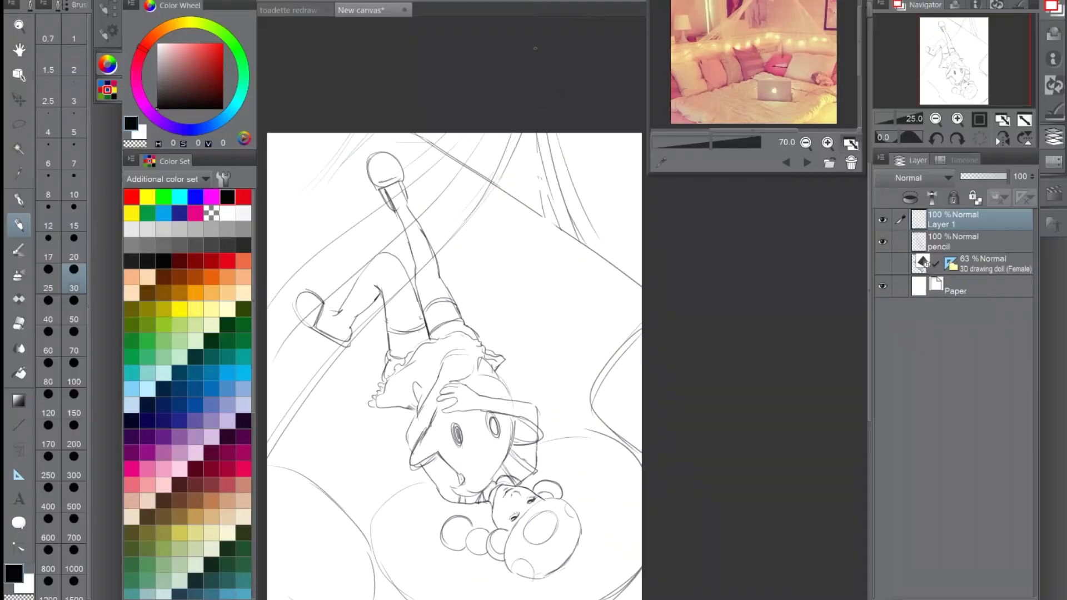
# Switch back to the canvas and add bedding folds and drape lines to the bedroom background sketch
pyautogui.moveTo(685, 265); pyautogui.dragTo(590, 364)
pyautogui.moveTo(633, 219); pyautogui.dragTo(534, 289)
pyautogui.moveTo(513, 117); pyautogui.dragTo(453, 134)
pyautogui.moveTo(361, 108); pyautogui.dragTo(309, 129)
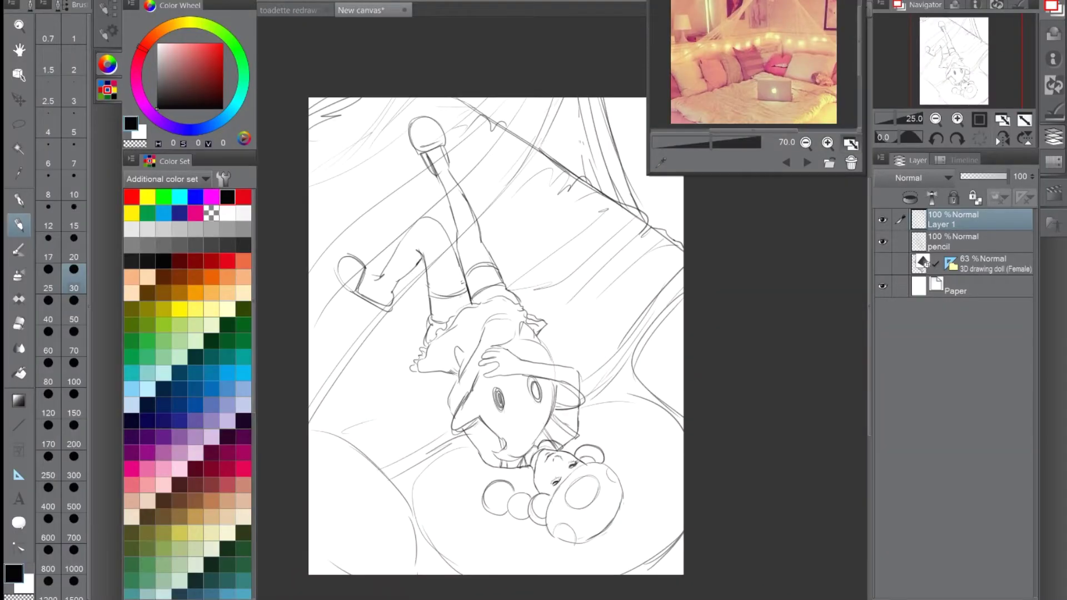
# Hide the bedroom sketch layer and draw tree branches across the upper canvas on a new layer
pyautogui.click(883, 219)
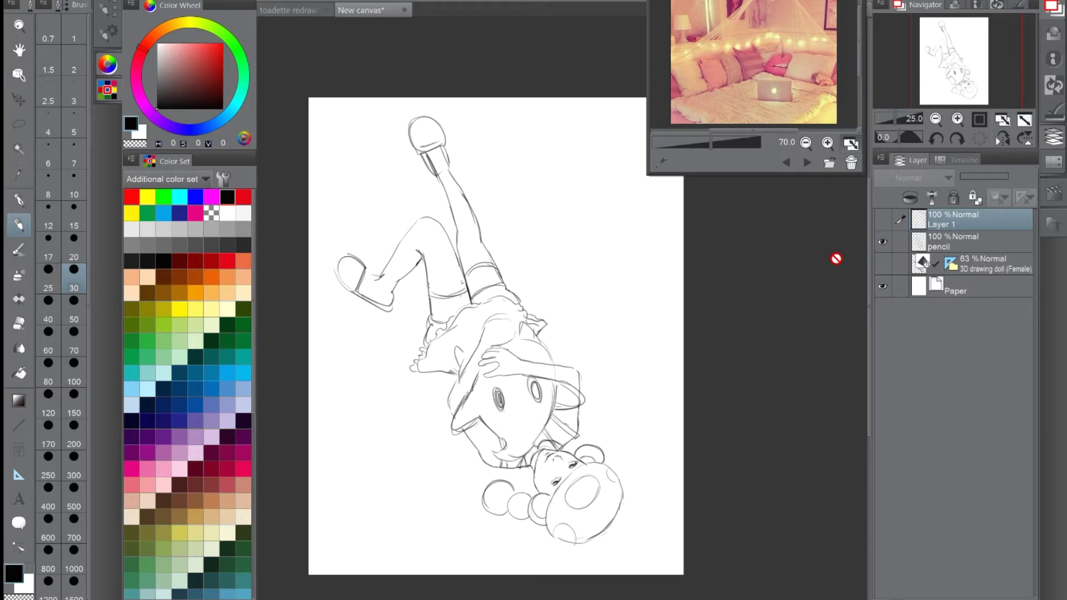
pyautogui.hotkey('ctrl', 'shift', 'n')
pyautogui.moveTo(311, 132); pyautogui.dragTo(570, 211)
pyautogui.moveTo(349, 142); pyautogui.dragTo(295, 124)
pyautogui.moveTo(445, 139); pyautogui.dragTo(305, 229)
pyautogui.moveTo(588, 101)
pyautogui.mouseDown()
pyautogui.moveTo(440, 132)
pyautogui.moveTo(504, 104)
pyautogui.mouseUp()
# Dab leaves under the branches and sketch small mushrooms on both sides of the character
pyautogui.scroll(2, 440, 131)
pyautogui.moveTo(384, 226); pyautogui.dragTo(414, 239)
pyautogui.click(74, 362)
pyautogui.moveTo(342, 428)
pyautogui.mouseDown()
pyautogui.moveTo(384, 464)
pyautogui.moveTo(372, 509)
pyautogui.mouseUp()
pyautogui.moveTo(655, 250); pyautogui.dragTo(661, 273)
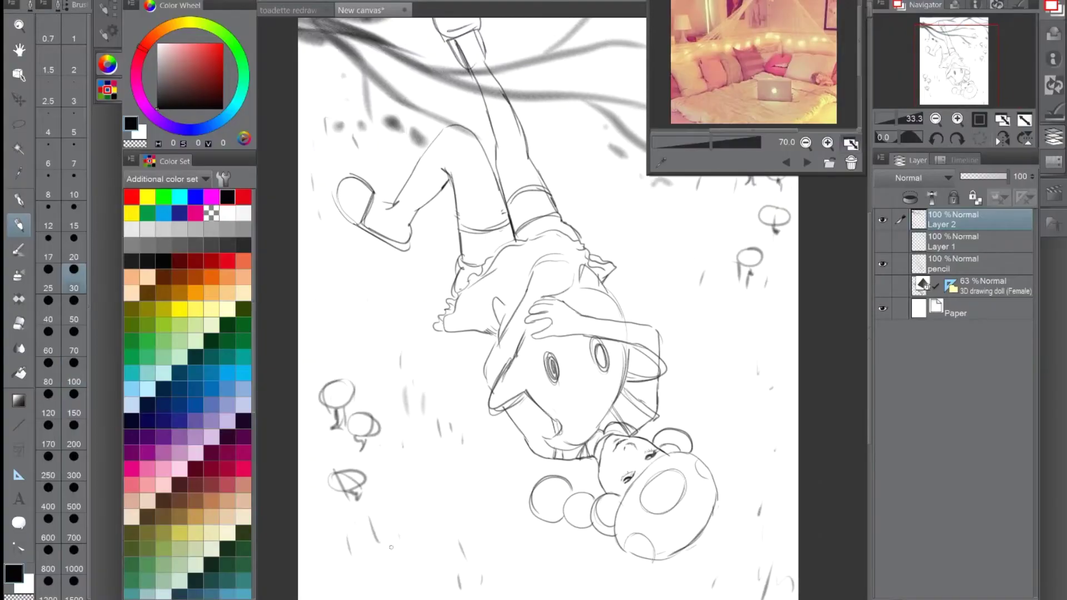
# Sketch grass blades and flowers in the lower-left area of the background
pyautogui.moveTo(383, 533); pyautogui.dragTo(404, 564)
pyautogui.moveTo(389, 497); pyautogui.dragTo(408, 514)
pyautogui.moveTo(305, 461); pyautogui.dragTo(330, 567)
pyautogui.moveTo(461, 522)
pyautogui.mouseDown()
pyautogui.moveTo(454, 580)
pyautogui.moveTo(479, 555)
pyautogui.mouseUp()
pyautogui.moveTo(471, 561); pyautogui.dragTo(490, 583)
pyautogui.moveTo(556, 222); pyautogui.dragTo(536, 336)
# Add flowers, mushrooms and grass tufts along the right side of the background
pyautogui.moveTo(734, 253); pyautogui.dragTo(766, 222)
pyautogui.moveTo(750, 280); pyautogui.dragTo(762, 239)
pyautogui.moveTo(755, 238); pyautogui.dragTo(770, 189)
pyautogui.moveTo(704, 265)
pyautogui.mouseDown()
pyautogui.moveTo(663, 337)
pyautogui.moveTo(675, 350)
pyautogui.mouseUp()
pyautogui.moveTo(717, 386); pyautogui.dragTo(726, 402)
pyautogui.moveTo(728, 434); pyautogui.dragTo(719, 475)
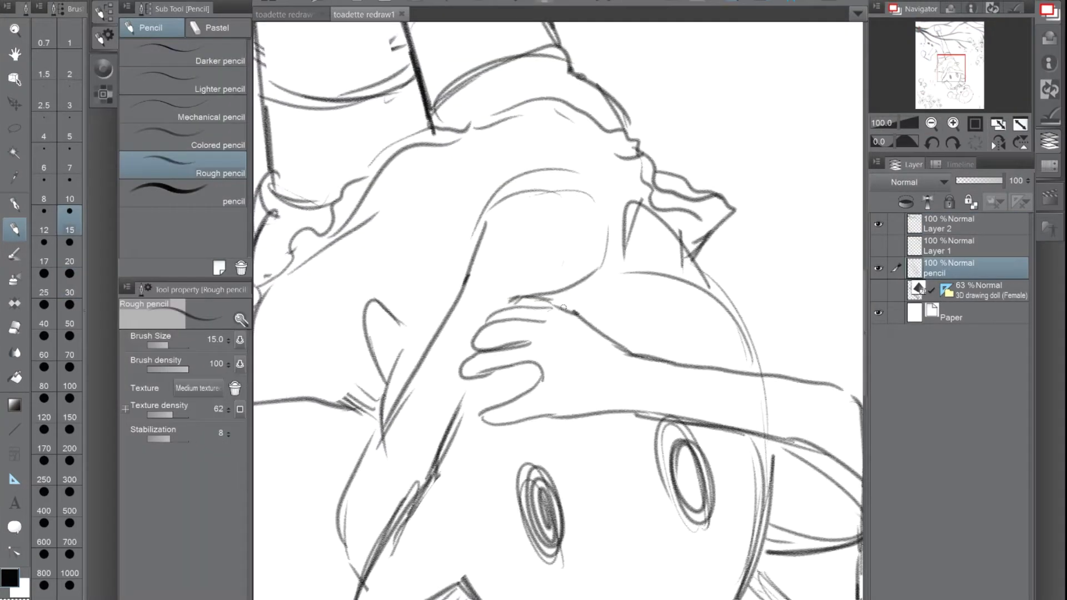
# Redraw the far hand and wrist above the star on the pencil layer, defining the separate fingers
pyautogui.moveTo(480, 380); pyautogui.dragTo(422, 474)
pyautogui.moveTo(581, 294); pyautogui.dragTo(627, 322)
pyautogui.moveTo(636, 273); pyautogui.dragTo(586, 297)
pyautogui.moveTo(453, 317)
pyautogui.mouseDown()
pyautogui.moveTo(572, 226)
pyautogui.moveTo(606, 245)
pyautogui.mouseUp()
pyautogui.moveTo(483, 189); pyautogui.dragTo(581, 240)
pyautogui.moveTo(482, 260); pyautogui.dragTo(566, 236)
pyautogui.moveTo(614, 270); pyautogui.dragTo(639, 292)
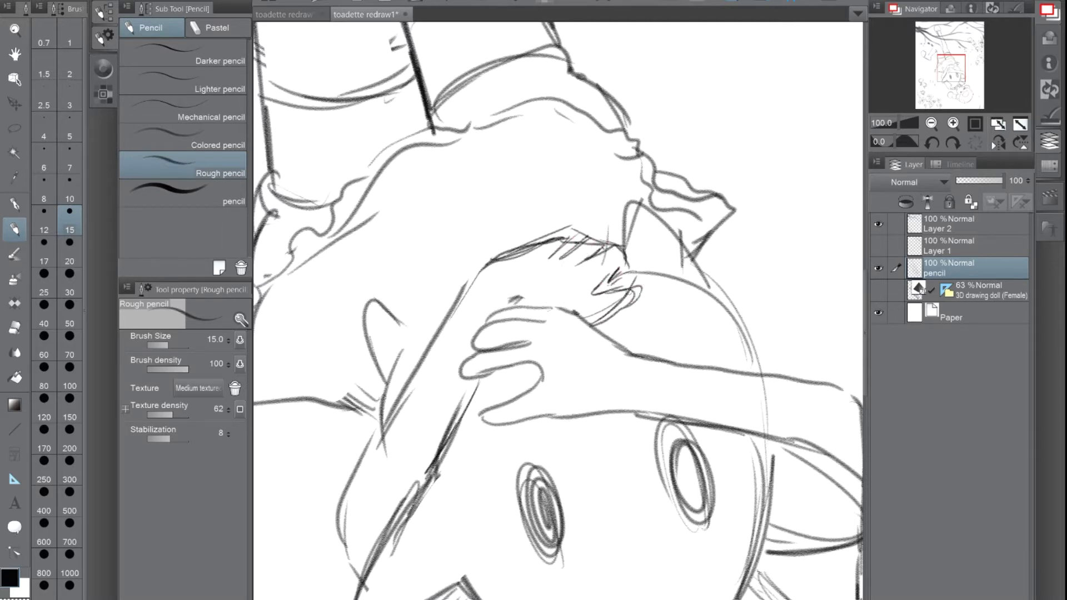
# Refine the finger lines of the near hand resting on the star
pyautogui.hotkey('ctrl', '-')
pyautogui.hotkey('ctrl', '+')
pyautogui.moveTo(519, 345)
pyautogui.mouseDown()
pyautogui.moveTo(542, 369)
pyautogui.moveTo(483, 422)
pyautogui.mouseUp()
pyautogui.moveTo(523, 319)
pyautogui.mouseDown()
pyautogui.moveTo(472, 356)
pyautogui.moveTo(581, 311)
pyautogui.mouseUp()
# Turn the canvas so the face is upright and redraw the mushroom cap's brim across the forehead
pyautogui.hotkey('ctrl', '-')
pyautogui.scroll(-3, 611, 355)
pyautogui.hotkey('ctrl', '+')
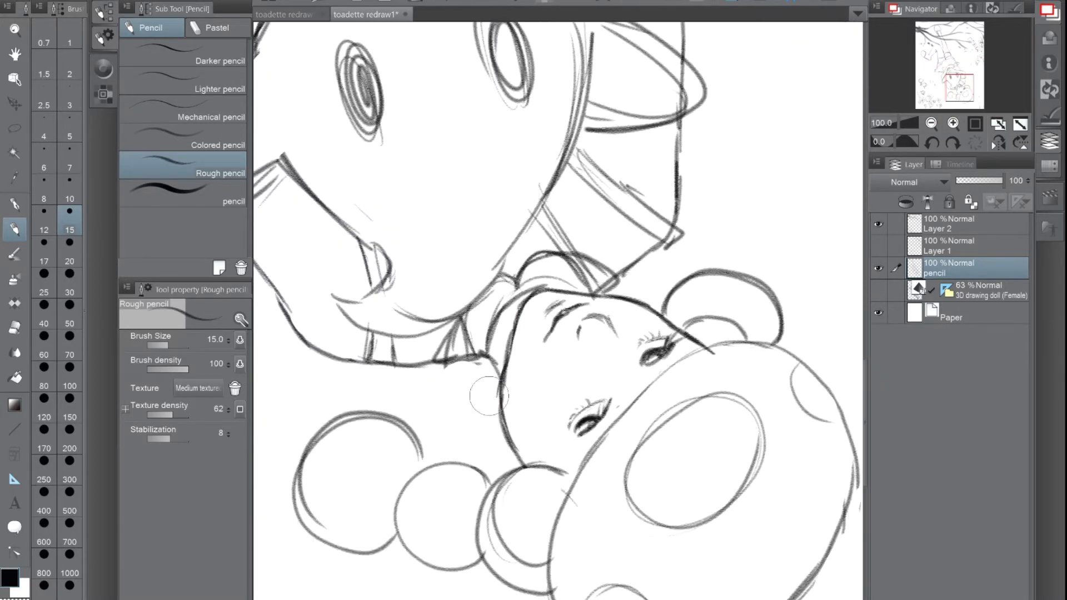
pyautogui.press('-')
pyautogui.press('-')
pyautogui.press('-')
pyautogui.press('-')
pyautogui.press('-')
pyautogui.press('-')
pyautogui.press('-')
pyautogui.press('-')
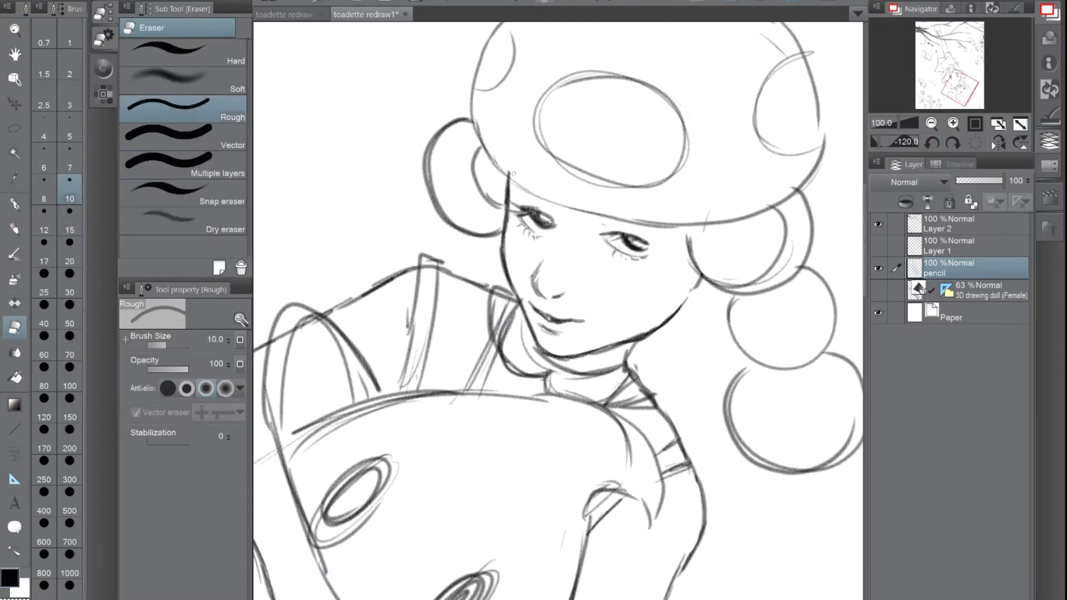
pyautogui.moveTo(473, 82)
pyautogui.mouseDown()
pyautogui.moveTo(619, 216)
pyautogui.moveTo(747, 216)
pyautogui.mouseUp()
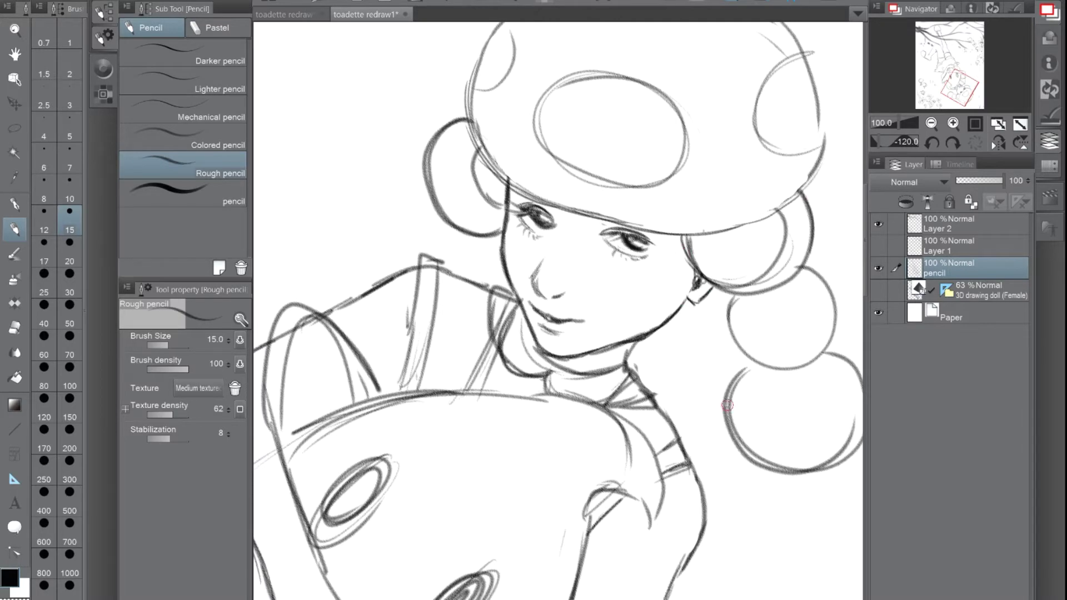
# Draw round mushroom spots on the outer pigtail balls on both sides of the head
pyautogui.moveTo(733, 399); pyautogui.dragTo(747, 456)
pyautogui.moveTo(819, 392); pyautogui.dragTo(828, 396)
pyautogui.moveTo(444, 174)
pyautogui.mouseDown()
pyautogui.moveTo(575, 133)
pyautogui.moveTo(535, 306)
pyautogui.mouseUp()
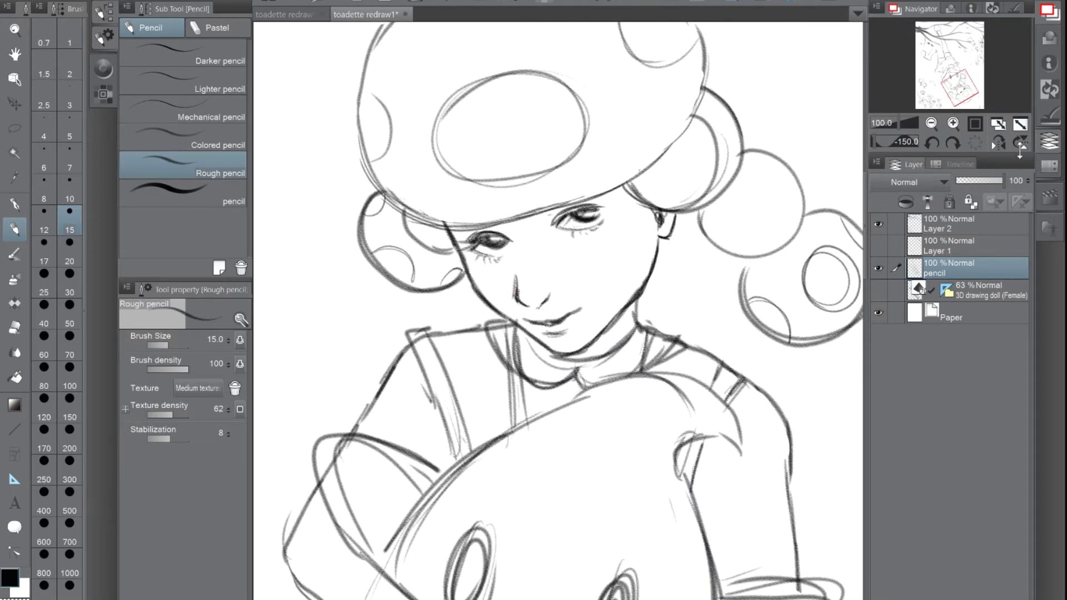
# Mirror the canvas view to check the face and touch up its lower features and jawline
pyautogui.click(1020, 143)
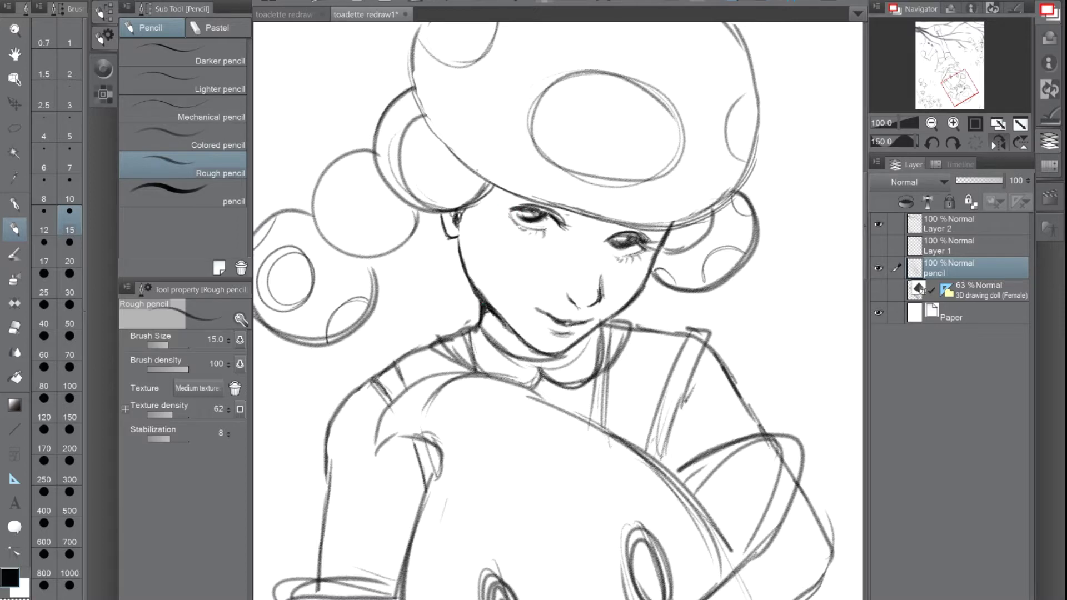
pyautogui.moveTo(555, 346)
pyautogui.mouseDown()
pyautogui.moveTo(794, 528)
pyautogui.moveTo(572, 238)
pyautogui.moveTo(533, 267)
pyautogui.moveTo(563, 266)
pyautogui.mouseUp()
pyautogui.moveTo(491, 347)
pyautogui.mouseDown()
pyautogui.moveTo(511, 423)
pyautogui.moveTo(525, 414)
pyautogui.moveTo(620, 150)
pyautogui.moveTo(684, 271)
pyautogui.mouseUp()
# Clean up the sleeve and forearm lines beside the star's body
pyautogui.hotkey('ctrl', '-')
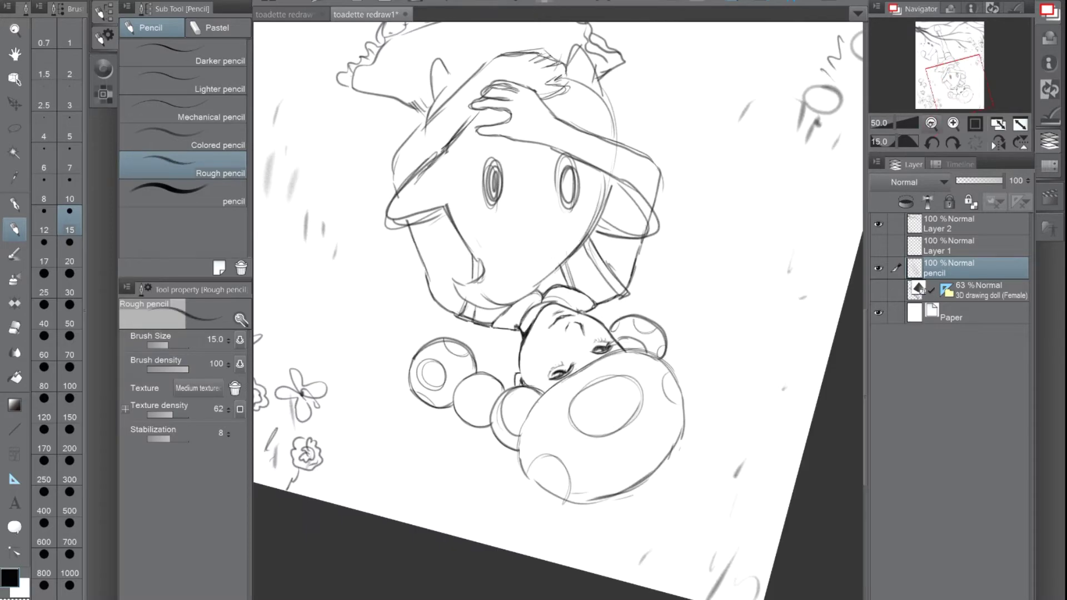
pyautogui.press('-')
pyautogui.press('-')
pyautogui.press('-')
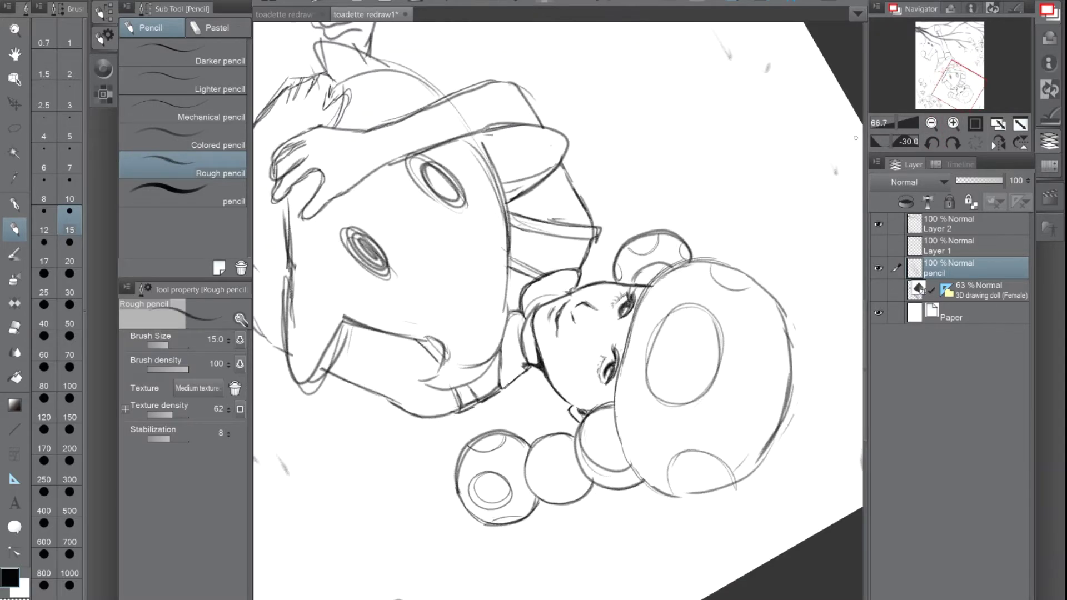
pyautogui.moveTo(347, 319); pyautogui.dragTo(332, 370)
pyautogui.moveTo(303, 256); pyautogui.dragTo(287, 300)
# Show the 3D doll as a shadow guide, rough in the cast shadow with a size 70 pencil, and hide the doll
pyautogui.hotkey('ctrl', '0')
pyautogui.scroll(3, 468, 227)
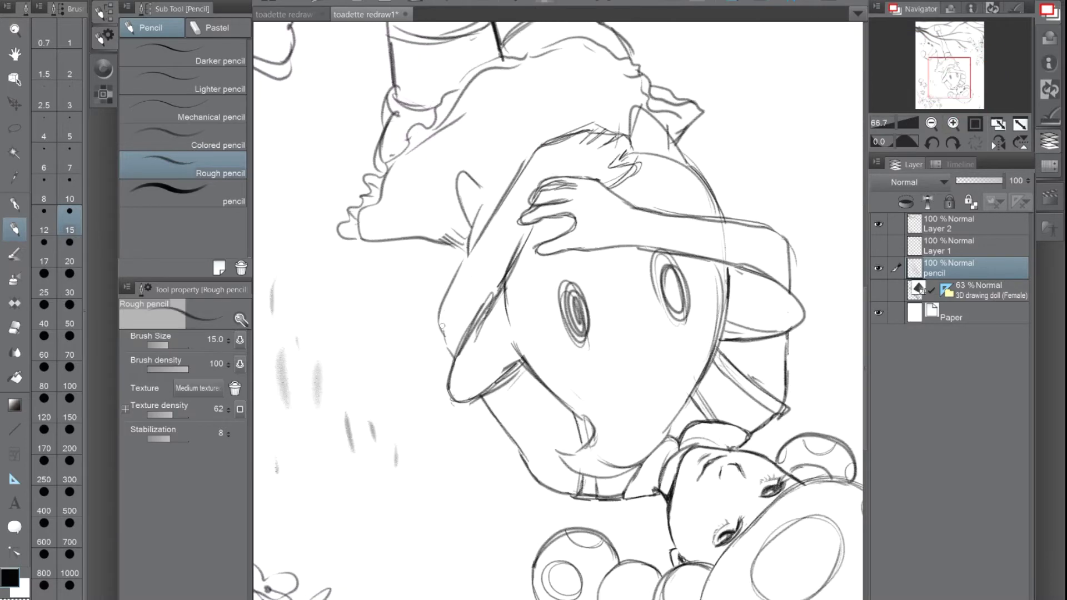
pyautogui.hotkey('ctrl', '0')
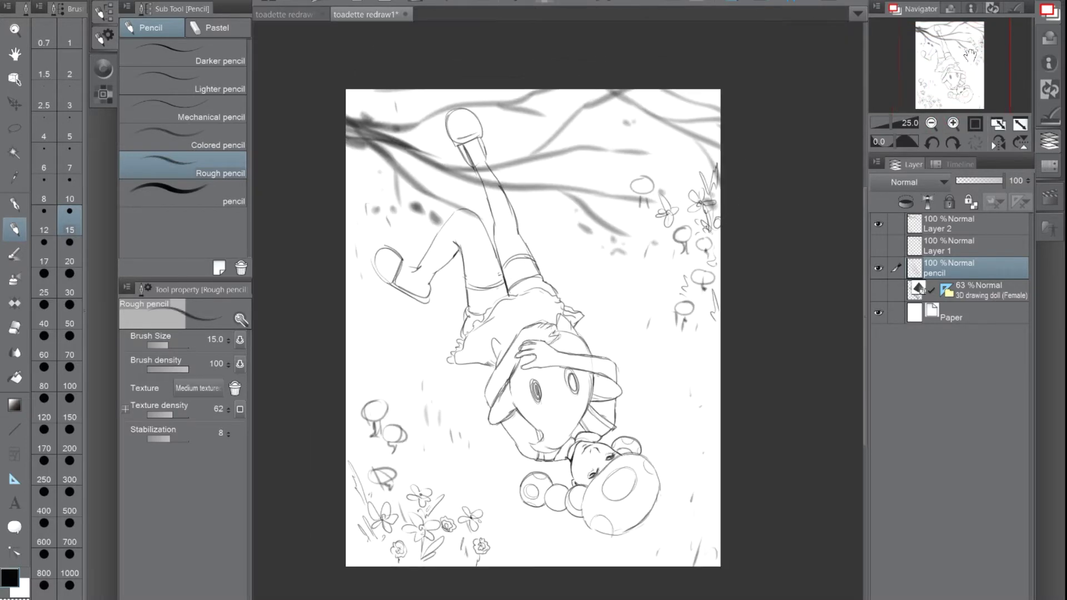
pyautogui.click(878, 290)
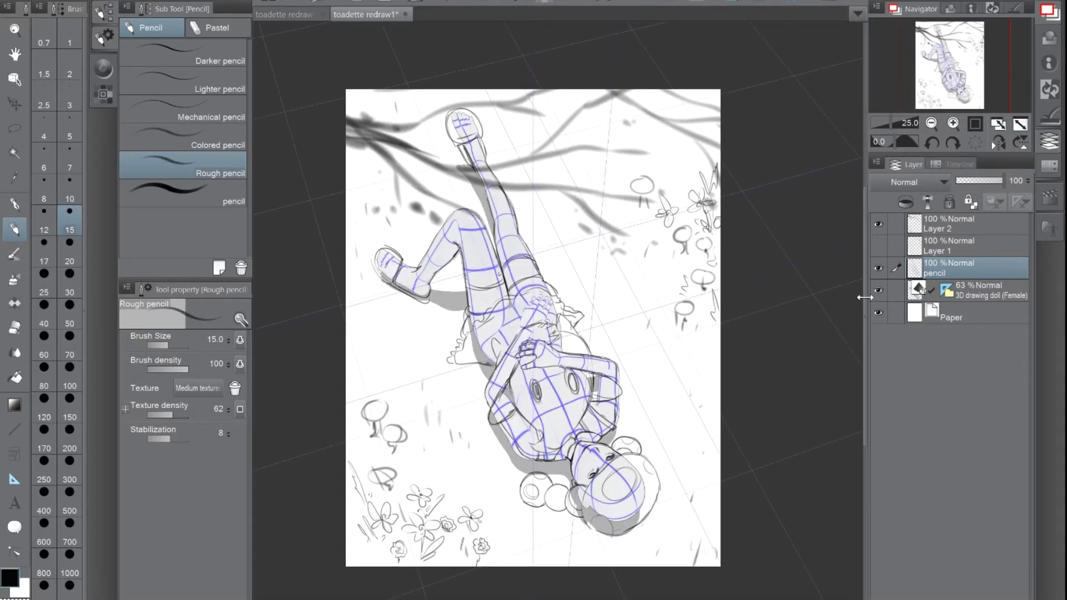
pyautogui.hotkey('ctrl', '+')
pyautogui.click(69, 354)
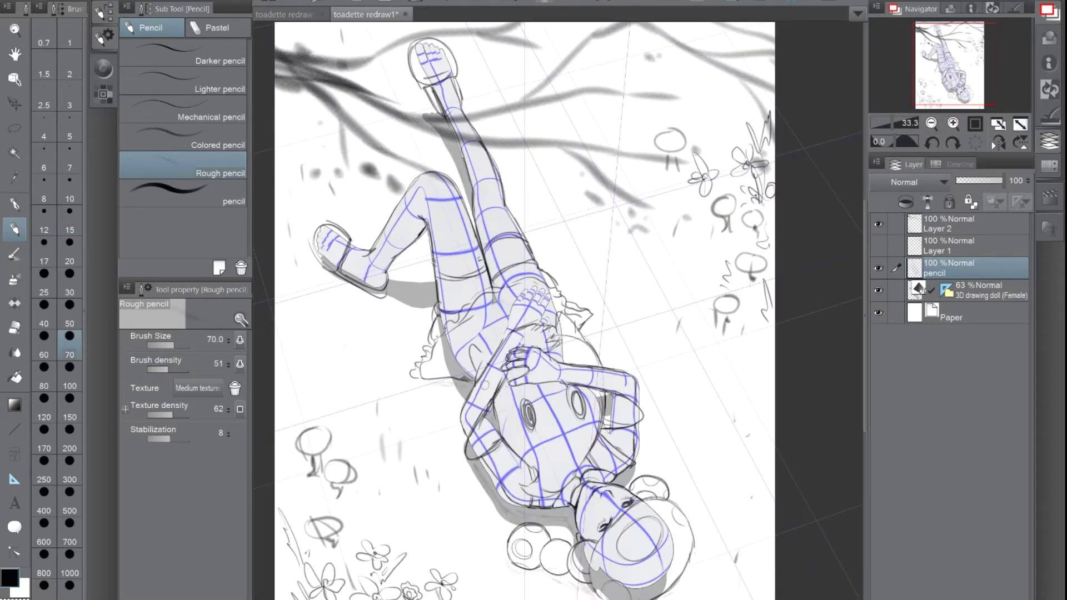
pyautogui.click(878, 290)
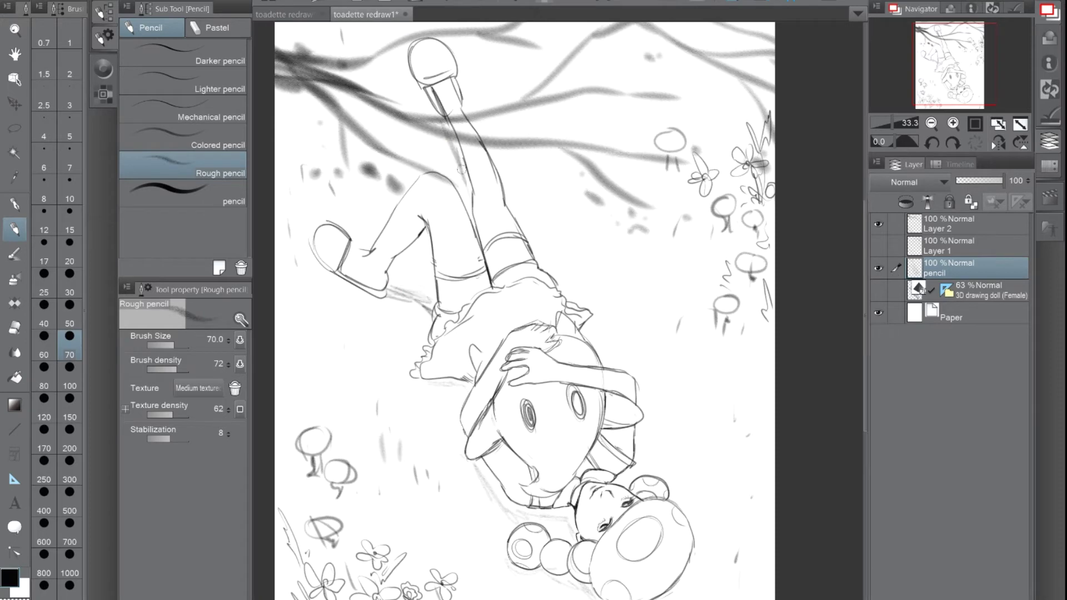
# Raise the rough pencil's size to 100 and create a layer named "shadow" above the pencil layer
pyautogui.hotkey('ctrl', '-')
pyautogui.press(']')
pyautogui.press(']')
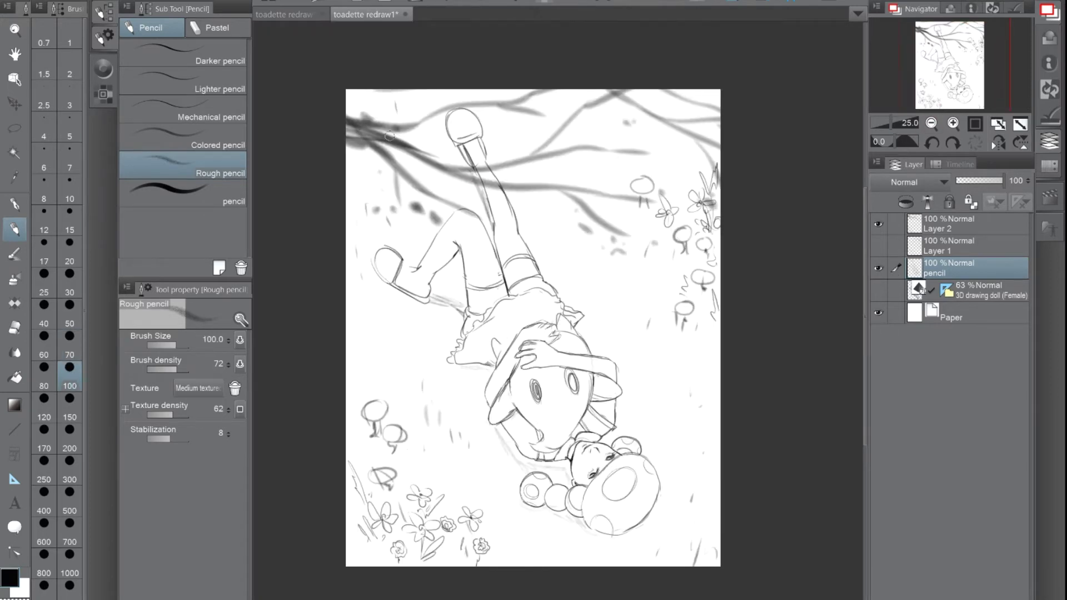
pyautogui.hotkey('ctrl', 'shift', 'n')
pyautogui.doubleClick(949, 273)
pyautogui.write('shadow')
pyautogui.press('Return')
# Shade the cast shadows beneath the bent leg, skirt and head with the rough pencil at size 150
pyautogui.press(']')
pyautogui.press(']')
pyautogui.moveTo(432, 293); pyautogui.dragTo(463, 314)
pyautogui.moveTo(467, 300); pyautogui.dragTo(459, 331)
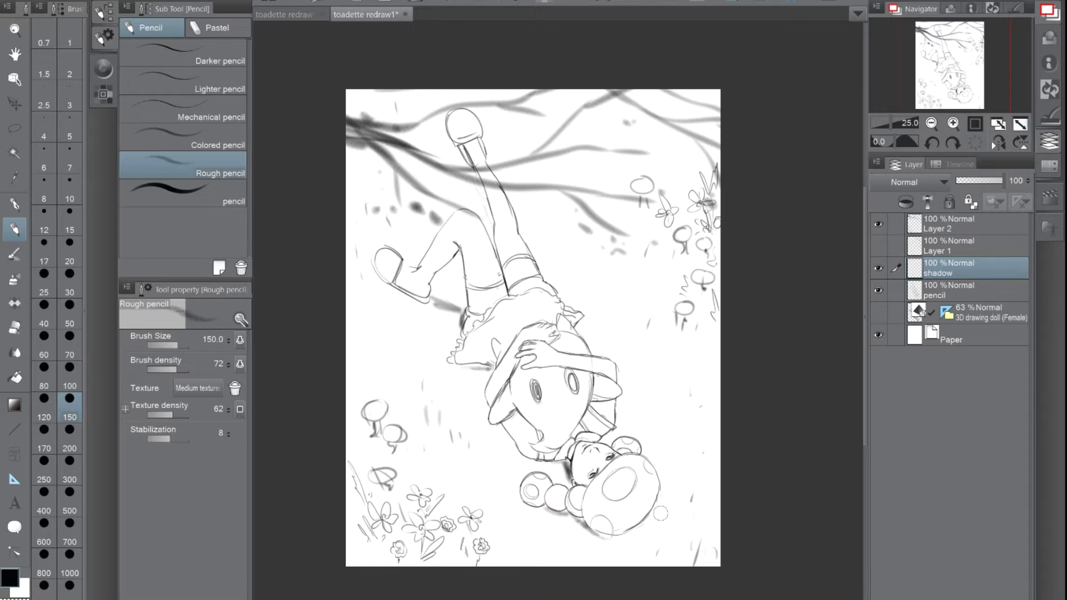
# Sketch broad, soft shadow strokes across the ground on both sides of the character with a larger pencil
pyautogui.press(']')
pyautogui.press(']')
pyautogui.press(']')
pyautogui.press(']')
pyautogui.moveTo(350, 228)
pyautogui.mouseDown()
pyautogui.moveTo(389, 250)
pyautogui.moveTo(389, 294)
pyautogui.mouseUp()
pyautogui.moveTo(591, 325); pyautogui.dragTo(717, 389)
pyautogui.moveTo(667, 327); pyautogui.dragTo(720, 345)
pyautogui.moveTo(334, 284); pyautogui.dragTo(444, 411)
pyautogui.moveTo(347, 323)
pyautogui.mouseDown()
pyautogui.moveTo(499, 450)
pyautogui.moveTo(350, 366)
pyautogui.mouseUp()
pyautogui.moveTo(333, 228)
pyautogui.mouseDown()
pyautogui.moveTo(417, 212)
pyautogui.moveTo(477, 233)
pyautogui.mouseUp()
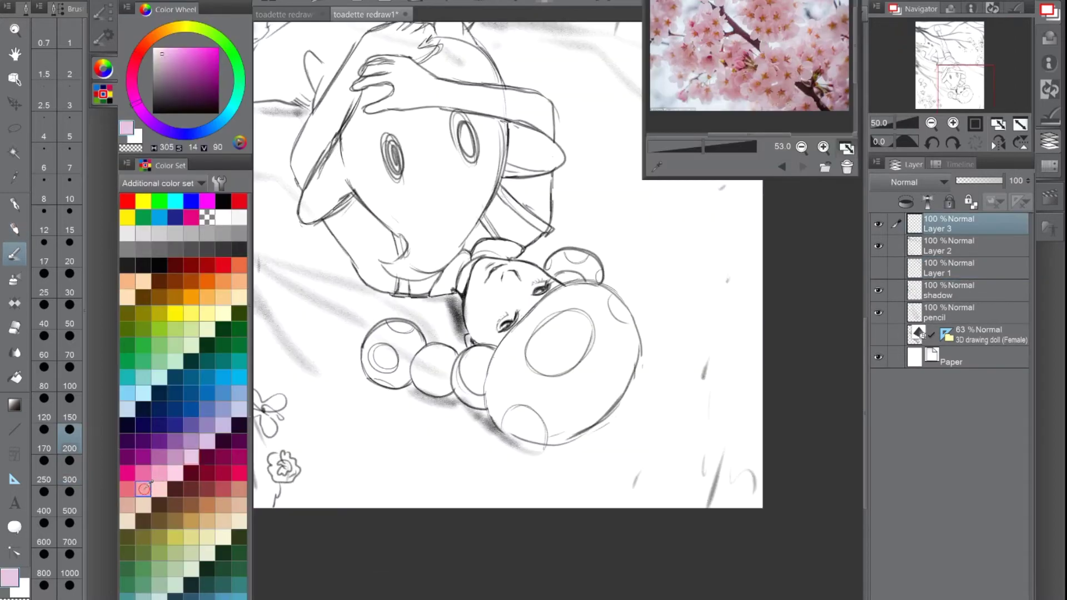
# Brush a light pink skin base onto the face on Layer 3 and move that layer beneath the pencil layer
pyautogui.click(143, 489)
pyautogui.moveTo(489, 283)
pyautogui.mouseDown()
pyautogui.moveTo(476, 342)
pyautogui.moveTo(489, 345)
pyautogui.mouseUp()
pyautogui.moveTo(965, 220); pyautogui.dragTo(964, 304)
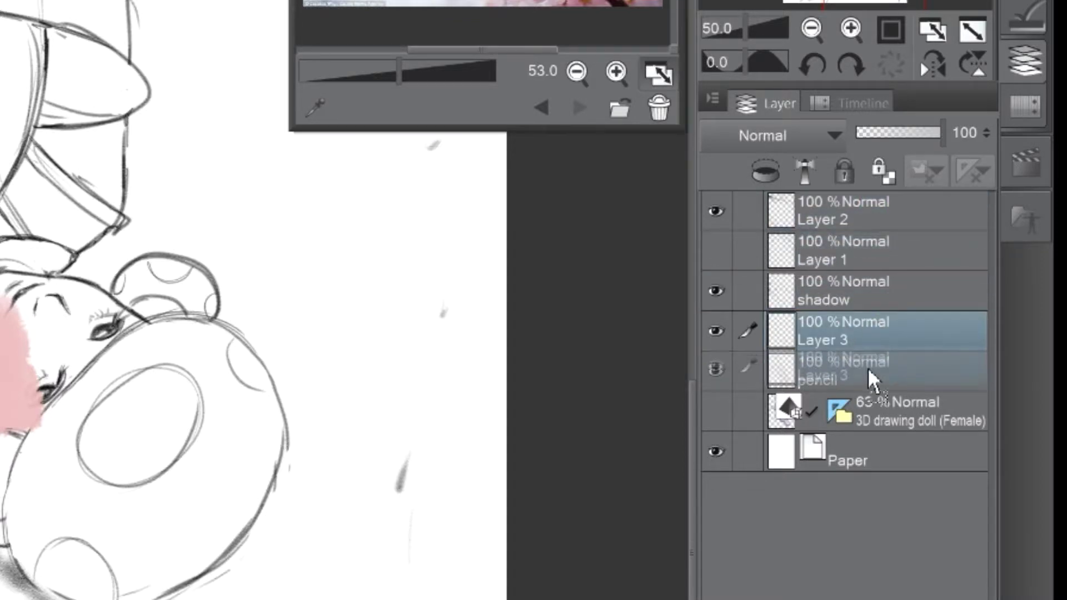
pyautogui.moveTo(874, 380); pyautogui.dragTo(869, 382)
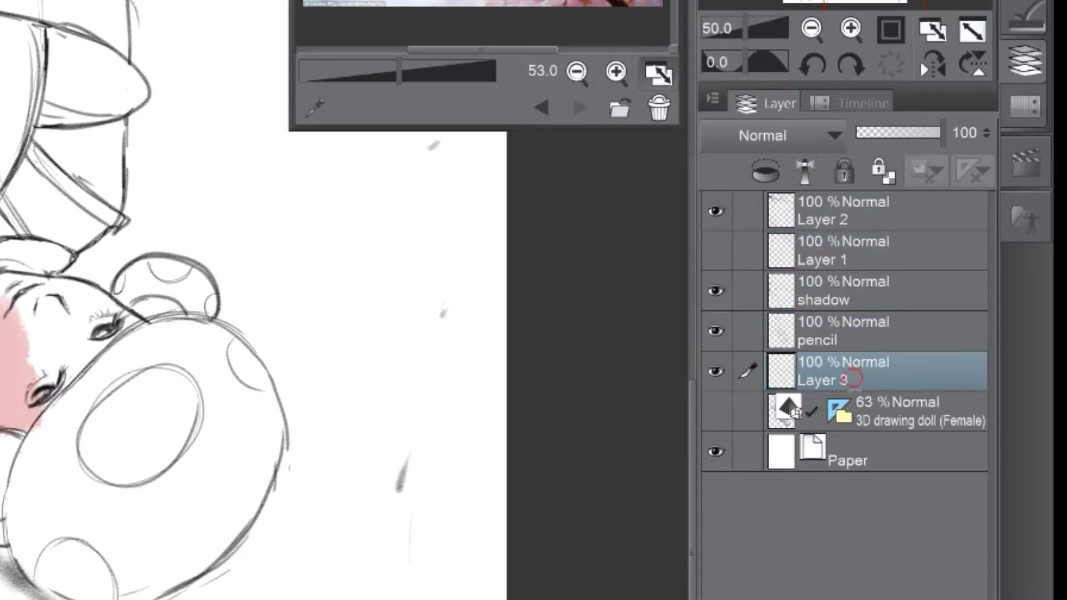
# Rename the skin colour layer as "paint"
pyautogui.doubleClick(845, 378)
pyautogui.write('paint')
pyautogui.press('Return')
# Group the pencil, shadow, Layer 1 and Layer 2 layers into a folder named "pencil"
pyautogui.click(850, 333)
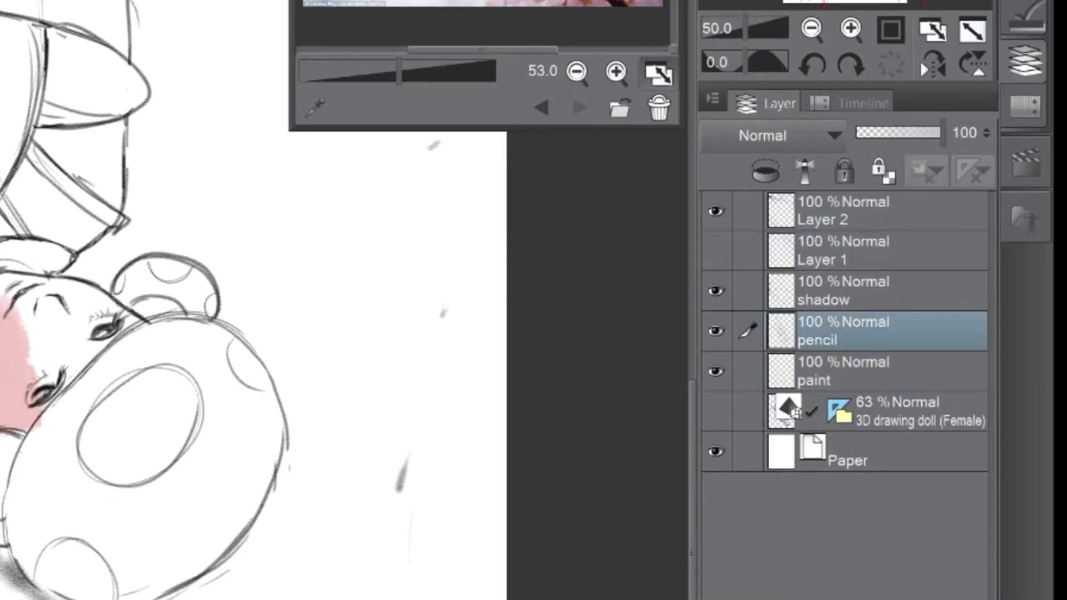
pyautogui.keyDown('ctrl'); pyautogui.click(855, 292); pyautogui.keyUp('ctrl')
pyautogui.keyDown('shift'); pyautogui.click(872, 222); pyautogui.keyUp('shift')
pyautogui.rightClick(714, 259)
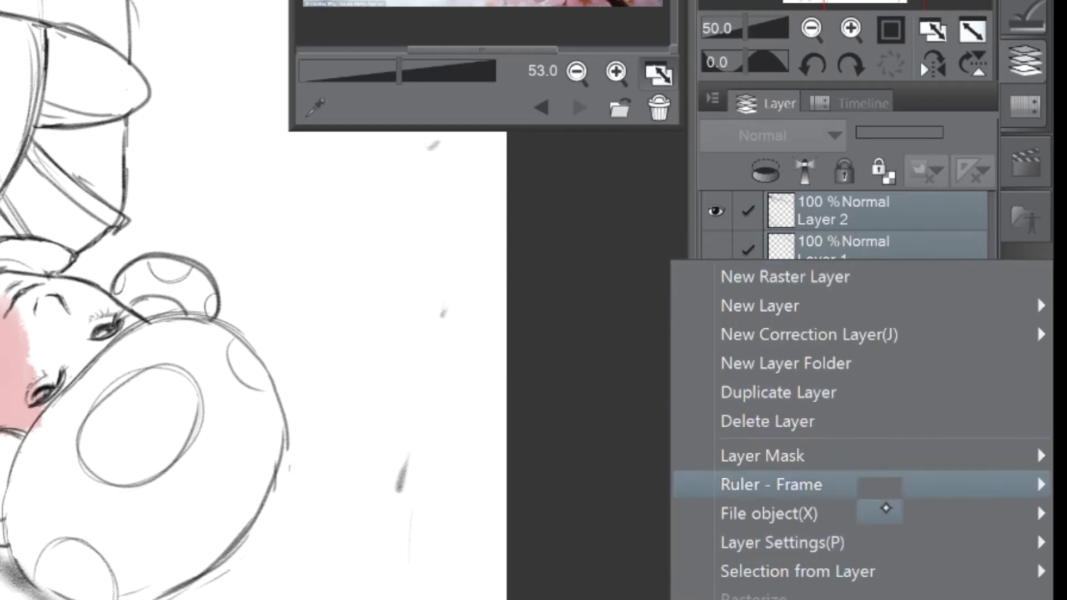
pyautogui.click(867, 597)
pyautogui.doubleClick(887, 217)
pyautogui.write('sha')
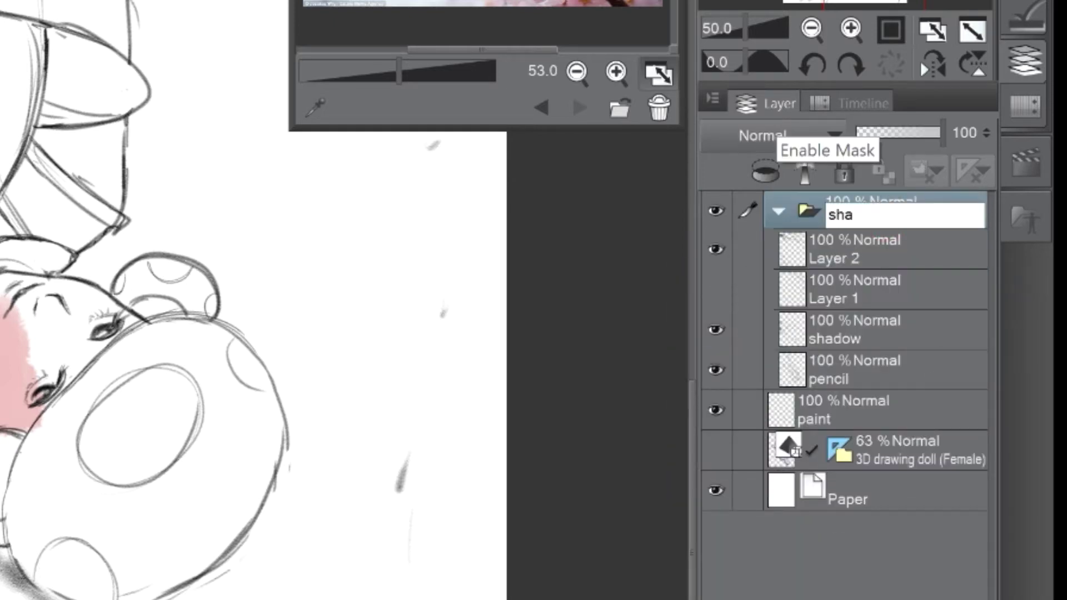
pyautogui.write('cil')
pyautogui.press('Return')
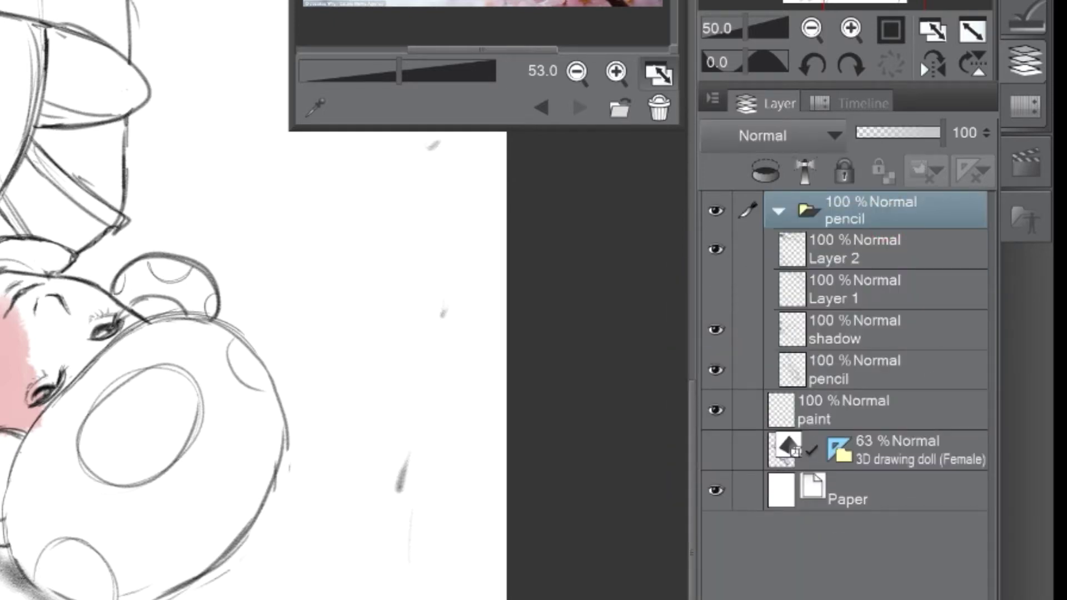
# Put the paint layer into a new folder and name the folder "paint"
pyautogui.click(865, 395)
pyautogui.rightClick(830, 410)
pyautogui.click(828, 147)
pyautogui.doubleClick(904, 408)
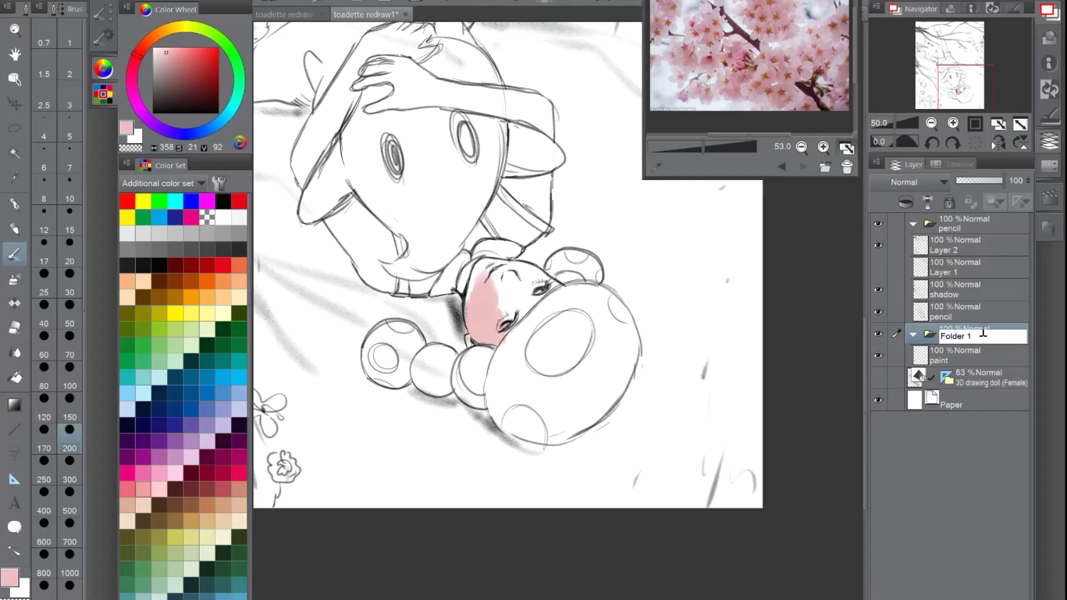
pyautogui.moveTo(983, 332); pyautogui.dragTo(940, 336)
pyautogui.write('paint')
pyautogui.press('Return')
# Fill the rest of the face with the pink skin tone on the paint layer, using a smaller brush toward the edges
pyautogui.click(967, 355)
pyautogui.moveTo(475, 250)
pyautogui.mouseDown()
pyautogui.moveTo(500, 301)
pyautogui.moveTo(520, 272)
pyautogui.mouseUp()
pyautogui.scroll(3, 519, 269)
pyautogui.keyDown('alt'); pyautogui.click(397, 327); pyautogui.keyUp('alt')
pyautogui.press('[')
pyautogui.press('[')
pyautogui.press('[')
pyautogui.press('[')
pyautogui.press('[')
pyautogui.press('[')
pyautogui.press('[')
pyautogui.press('[')
pyautogui.moveTo(423, 303); pyautogui.dragTo(512, 211)
# Shade the jawline and ear in muted purple and blend it into the sampled skin tone
pyautogui.click(132, 87)
pyautogui.click(172, 59)
pyautogui.press(']')
pyautogui.press(']')
pyautogui.moveTo(294, 184)
pyautogui.mouseDown()
pyautogui.moveTo(300, 384)
pyautogui.moveTo(361, 395)
pyautogui.mouseUp()
pyautogui.keyDown('alt'); pyautogui.click(344, 328); pyautogui.keyUp('alt')
pyautogui.moveTo(283, 333); pyautogui.dragTo(350, 384)
# Enlarge the blossom reference to 150, choose a dusty pink with brush size 10, and create a layer above the paint layer
pyautogui.click(823, 146)
pyautogui.click(823, 146)
pyautogui.click(69, 198)
pyautogui.click(173, 65)
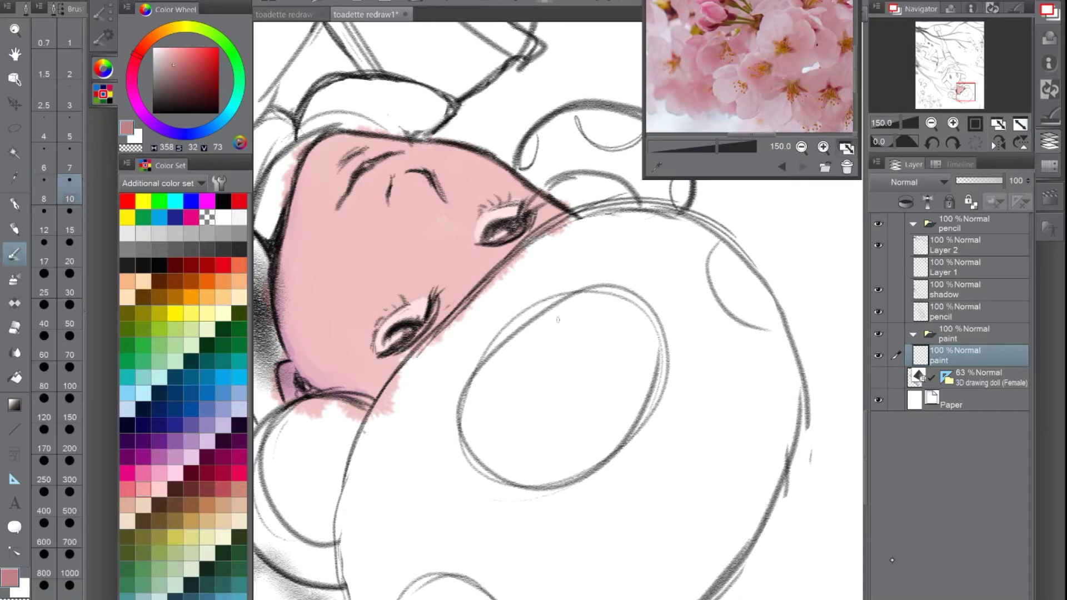
pyautogui.hotkey('ctrl', 'shift', 'n')
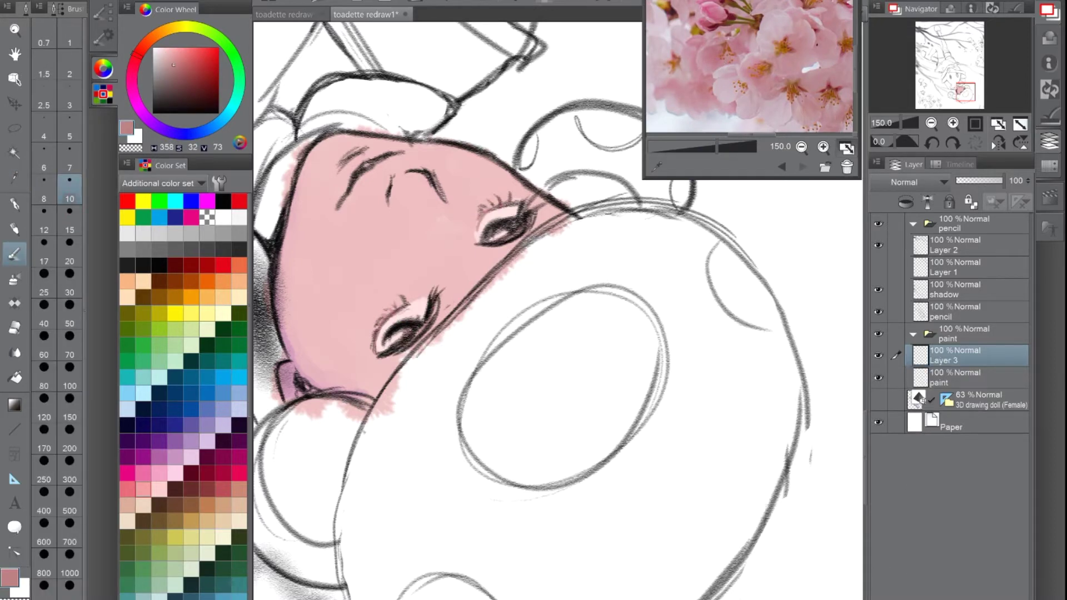
# Trace the facial features, hat, hair and collar outlines in dusty pink on Layer 3, toggling the pencil sketch to check
pyautogui.click(878, 224)
pyautogui.click(878, 223)
pyautogui.click(878, 223)
pyautogui.click(878, 224)
pyautogui.click(878, 224)
pyautogui.click(878, 224)
pyautogui.hotkey('ctrl', '-')
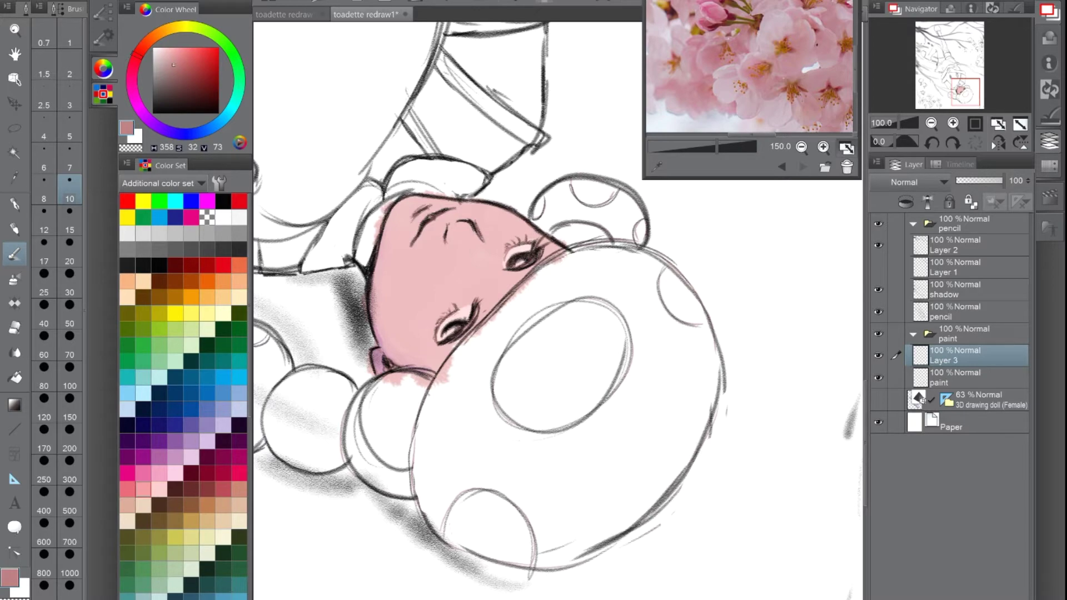
pyautogui.hscroll(-5, 558, 311)
pyautogui.hscroll(4, 558, 311)
pyautogui.scroll(2, 558, 311)
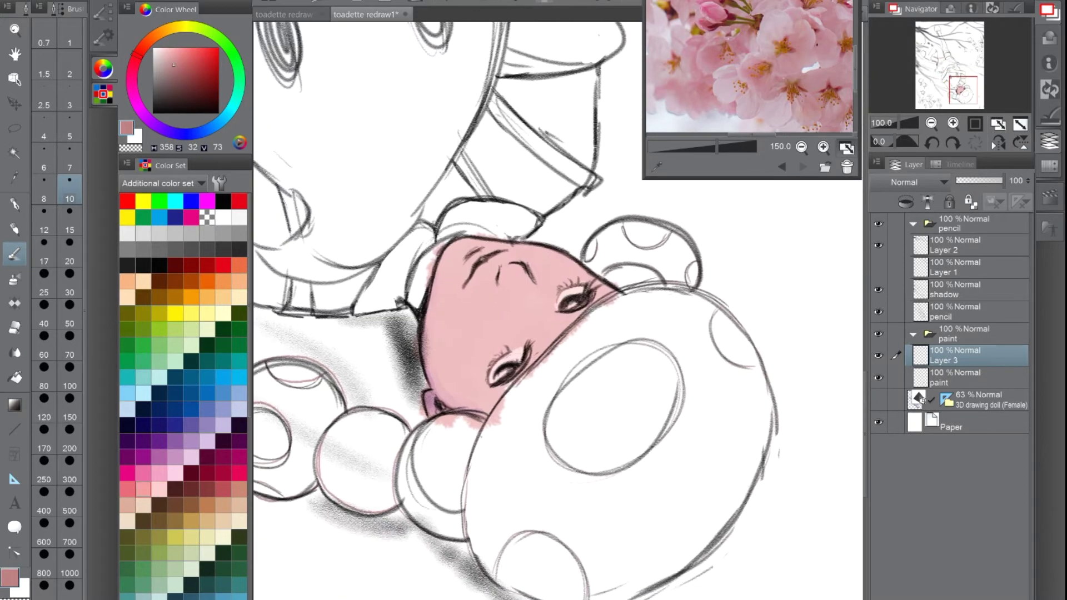
# Block in the neck shadow on the paint layer with brush size 15 and hide the pencil folder
pyautogui.press(']')
pyautogui.hotkey('alt', '[')
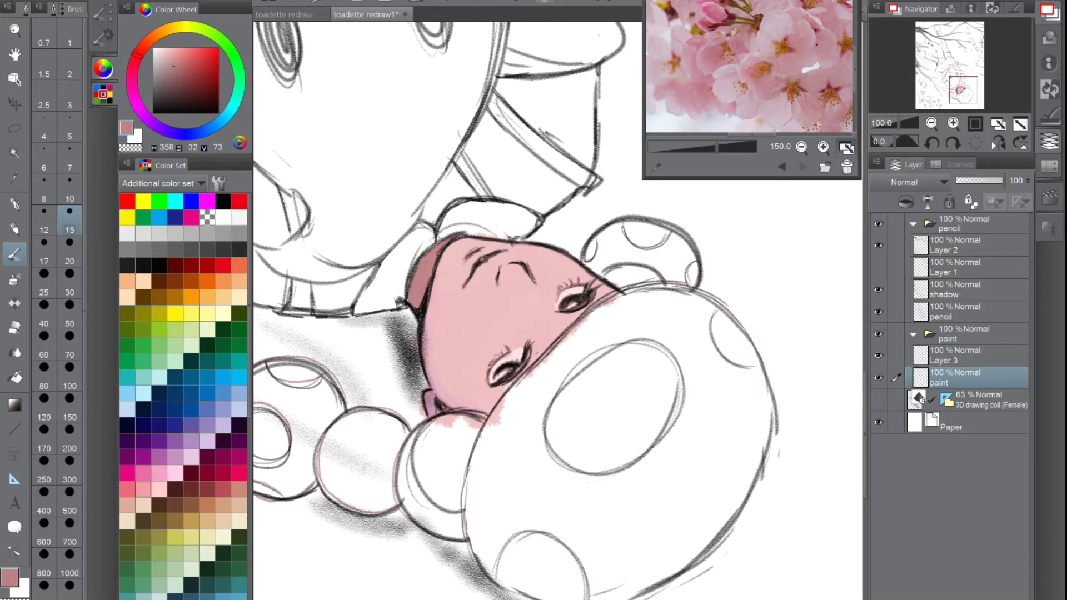
pyautogui.click(878, 223)
pyautogui.hotkey('ctrl', '+')
pyautogui.keyDown('alt'); pyautogui.click(397, 205); pyautogui.keyUp('alt')
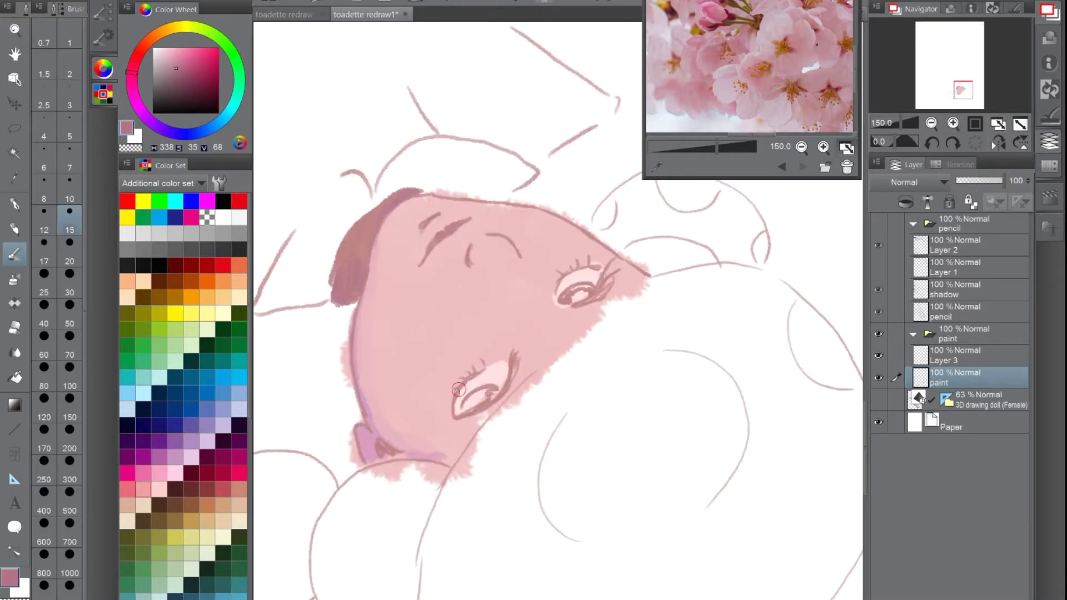
# Rotate the canvas to -120 degrees and erase the stray skin paint outside the cheek and chin outline
pyautogui.press('-')
pyautogui.press('-')
pyautogui.press('-')
pyautogui.press('-')
pyautogui.press('-')
pyautogui.press('-')
pyautogui.press('-')
pyautogui.press('-')
pyautogui.press('e')
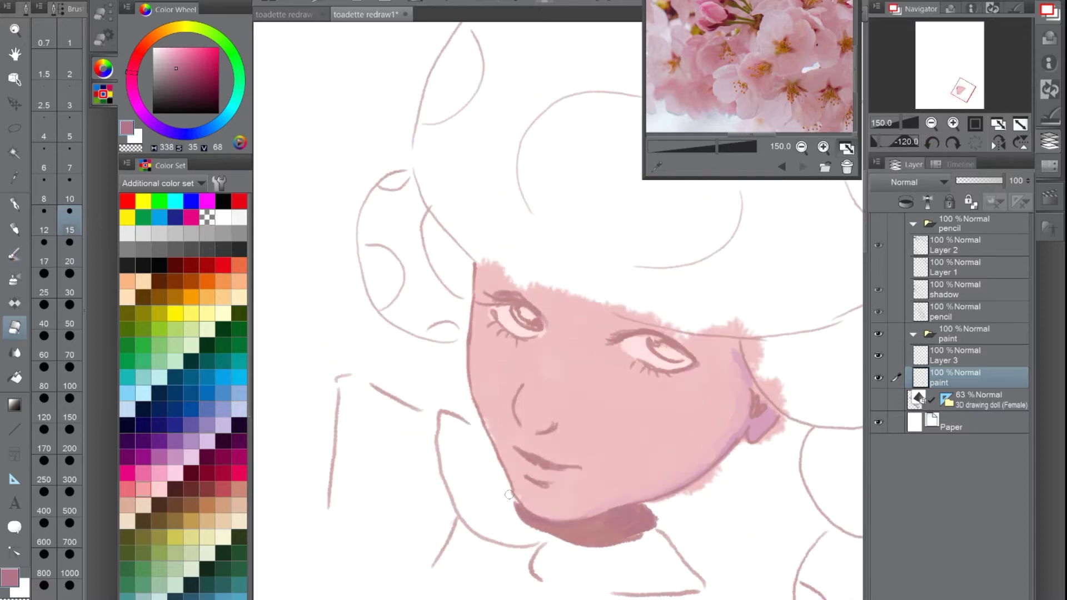
# Blend warmer peach skin tones over the forehead and cheeks and add a light highlight to the nose
pyautogui.press('b')
pyautogui.keyDown('alt'); pyautogui.click(489, 355); pyautogui.keyUp('alt')
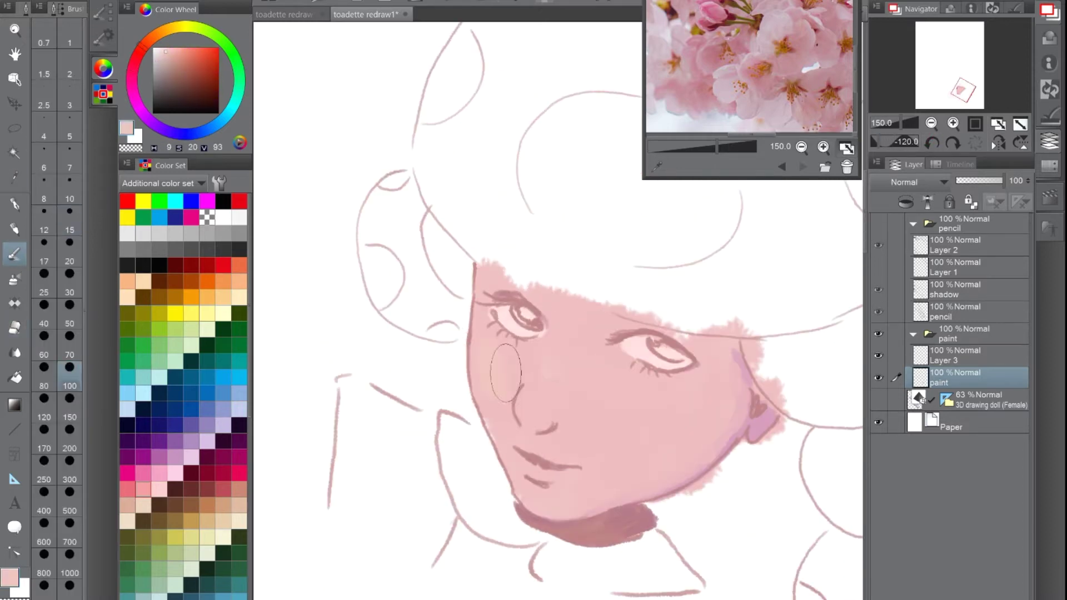
pyautogui.press('[')
pyautogui.press('[')
pyautogui.press('[')
pyautogui.press('[')
pyautogui.press('[')
pyautogui.press('[')
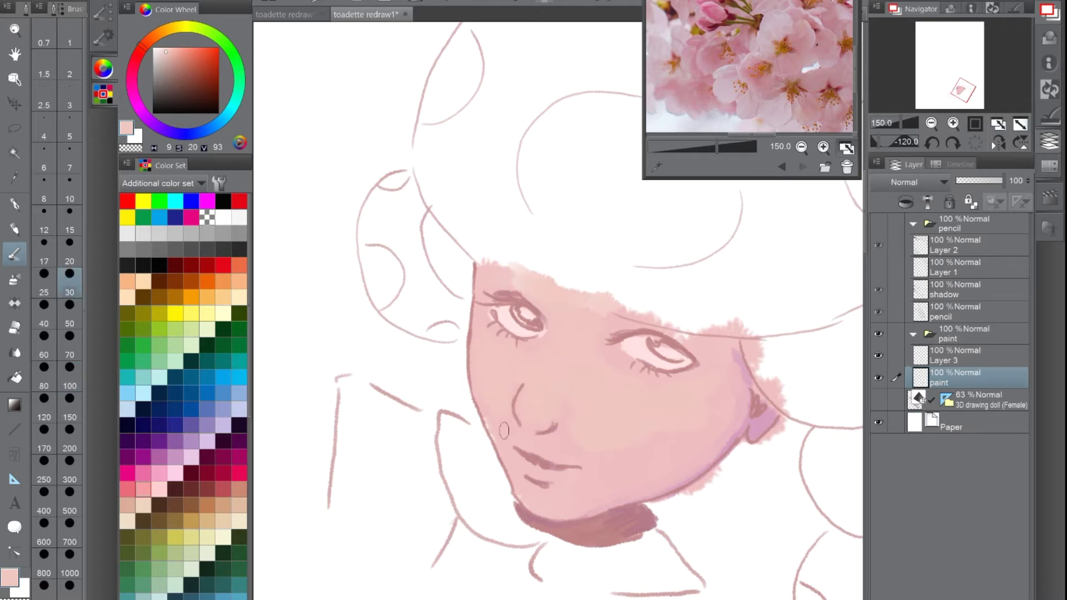
pyautogui.keyDown('alt'); pyautogui.click(525, 387); pyautogui.keyUp('alt')
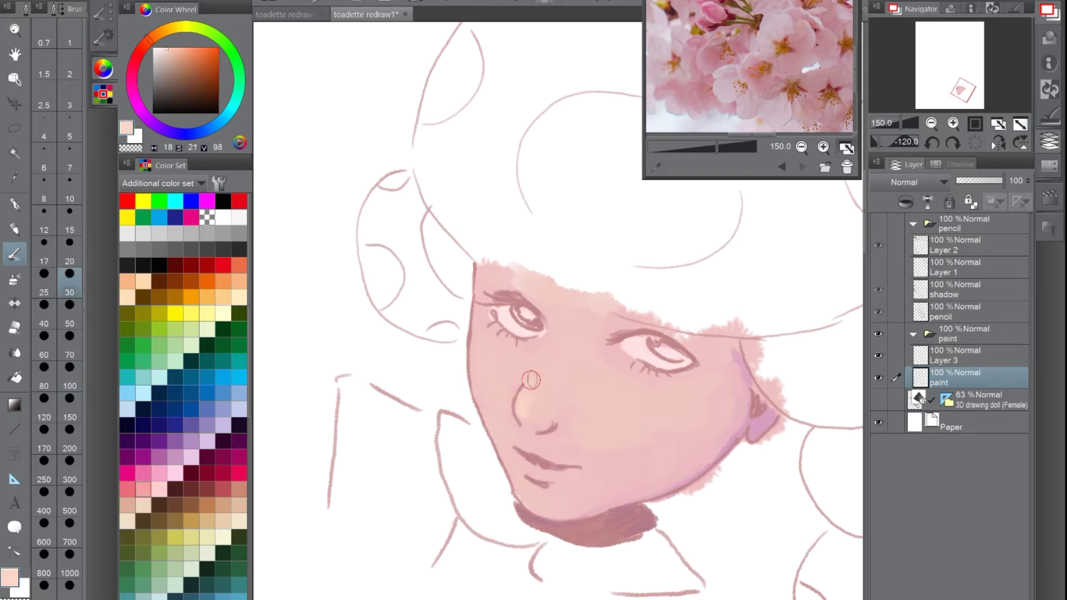
# Paint the lips light pink with brush size 10 on the paint layer
pyautogui.click(132, 70)
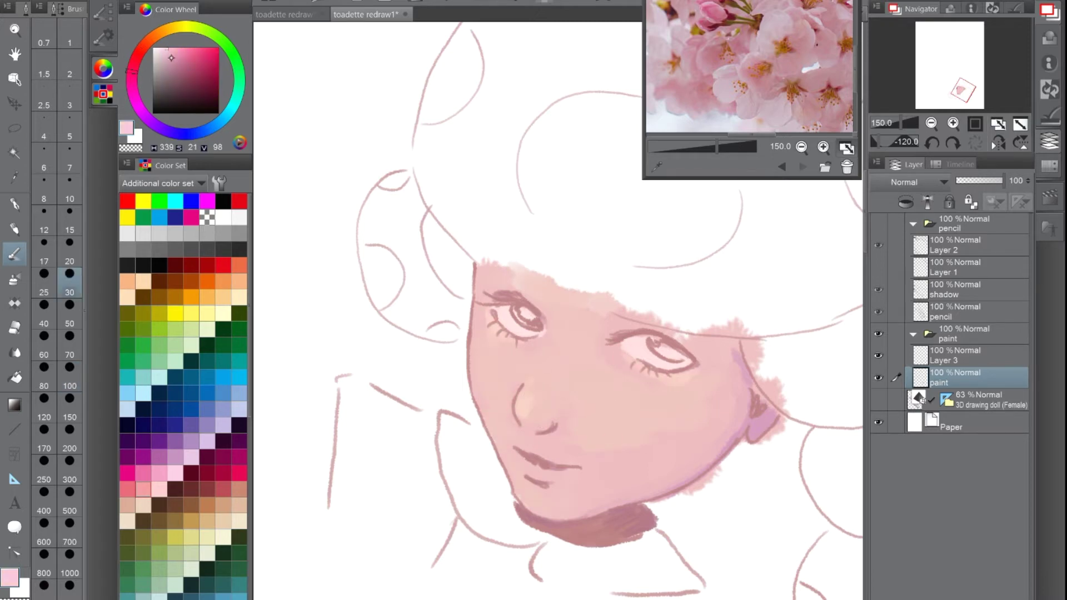
pyautogui.keyDown('alt'); pyautogui.click(531, 459); pyautogui.keyUp('alt')
pyautogui.press('[')
pyautogui.press('[')
pyautogui.press('[')
pyautogui.press('[')
pyautogui.press('[')
pyautogui.press('[')
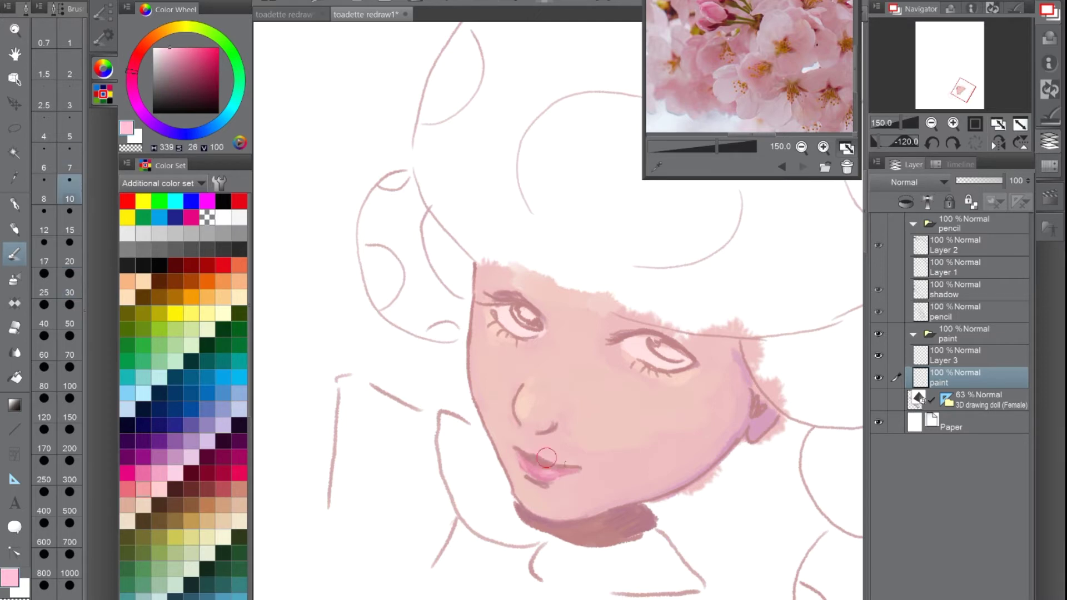
# Refine the mouth, nose, eyes and lashes with deeper rose lines on Layer 3
pyautogui.hotkey('alt', ']')
pyautogui.keyDown('alt'); pyautogui.click(543, 466); pyautogui.keyUp('alt')
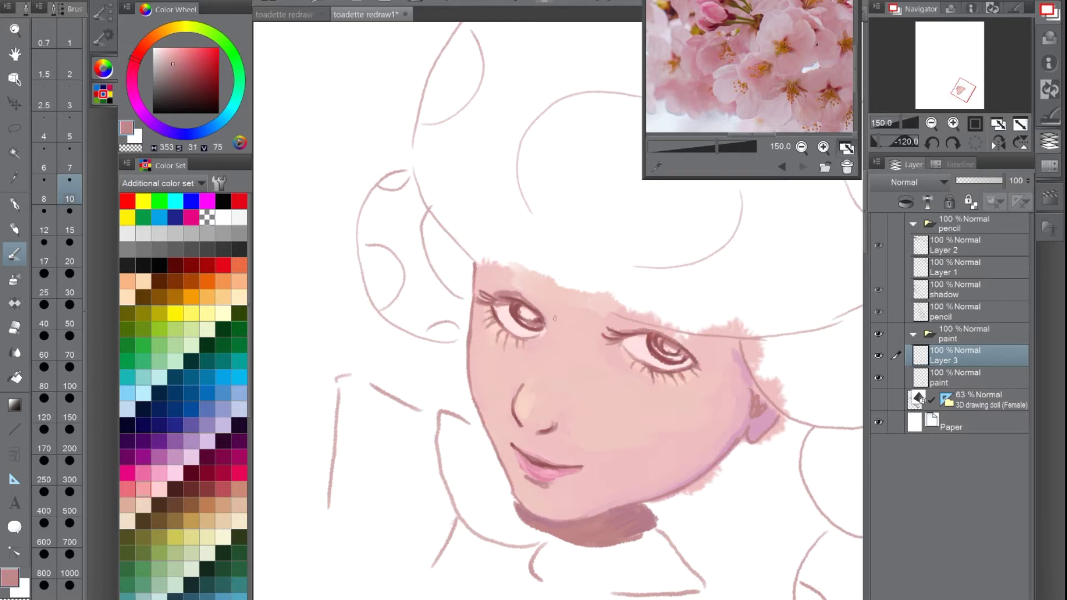
pyautogui.moveTo(520, 349); pyautogui.dragTo(542, 312)
pyautogui.keyDown('alt'); pyautogui.click(542, 311); pyautogui.keyUp('alt')
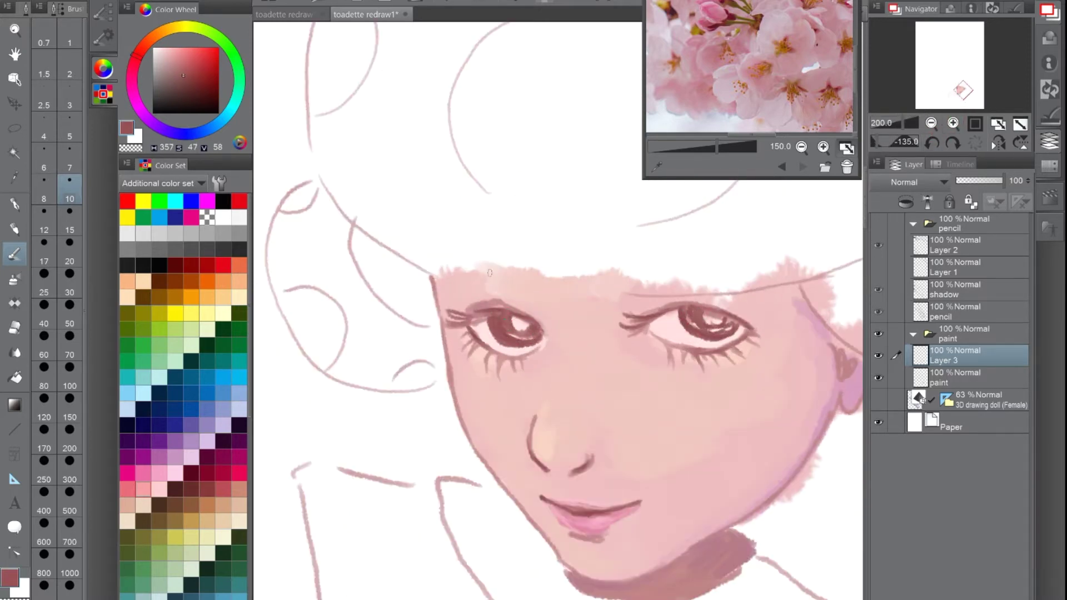
# Draw the hat brim line across the forehead and shade the skin beneath it above the near eye
pyautogui.moveTo(375, 239)
pyautogui.mouseDown()
pyautogui.moveTo(667, 293)
pyautogui.moveTo(828, 277)
pyautogui.mouseUp()
pyautogui.keyDown('alt'); pyautogui.click(722, 300); pyautogui.keyUp('alt')
pyautogui.moveTo(703, 294); pyautogui.dragTo(761, 298)
pyautogui.keyDown('alt'); pyautogui.click(767, 311); pyautogui.keyUp('alt')
pyautogui.moveTo(698, 292); pyautogui.dragTo(817, 331)
pyautogui.moveTo(733, 306); pyautogui.dragTo(806, 333)
# Blend the brim shadow around the far eye and touch up the skin near the chin with sampled tones
pyautogui.press('[')
pyautogui.press('[')
pyautogui.press('[')
pyautogui.press('[')
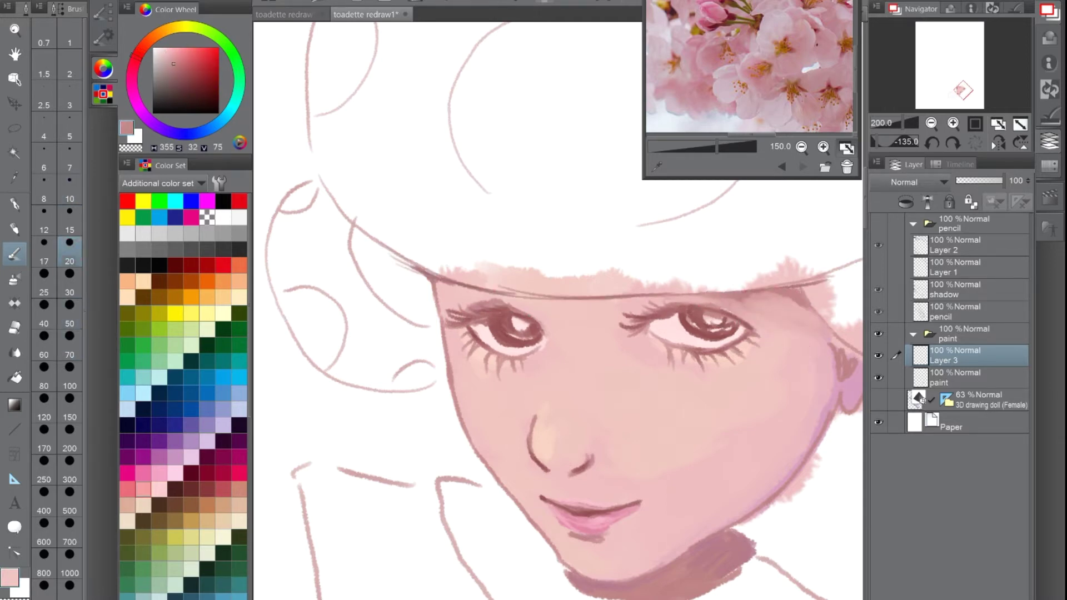
pyautogui.keyDown('alt'); pyautogui.click(444, 306); pyautogui.keyUp('alt')
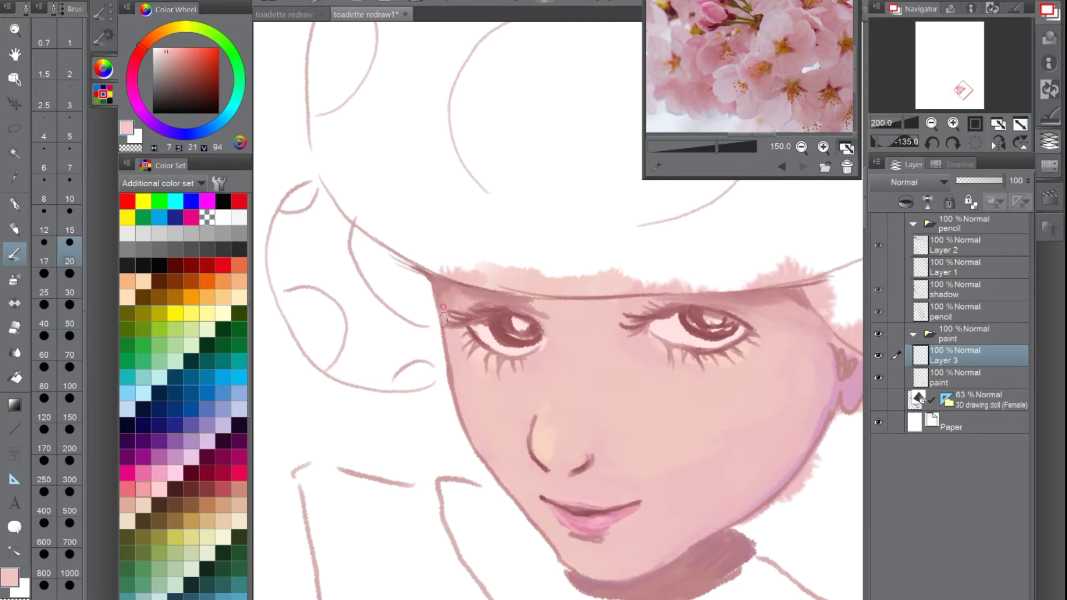
pyautogui.keyDown('alt'); pyautogui.click(520, 298); pyautogui.keyUp('alt')
pyautogui.moveTo(508, 294); pyautogui.dragTo(644, 325)
pyautogui.moveTo(533, 306)
pyautogui.mouseDown()
pyautogui.moveTo(566, 342)
pyautogui.moveTo(389, 388)
pyautogui.mouseUp()
pyautogui.keyDown('alt'); pyautogui.click(339, 383); pyautogui.keyUp('alt')
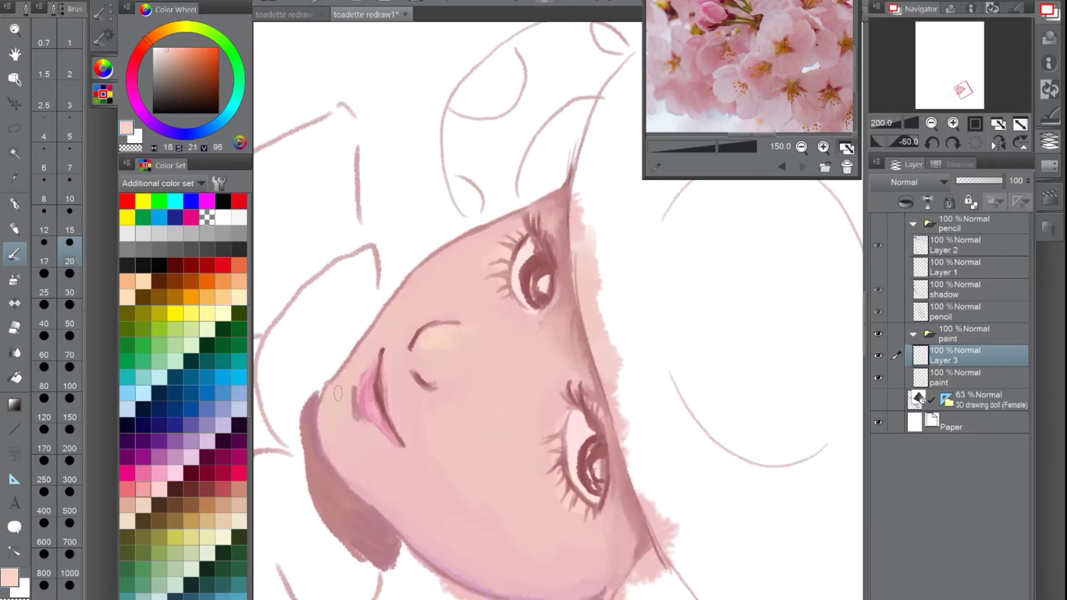
# Paint pink blush on both cheeks with brush size 50 on a new layer and lower its opacity to 56%
pyautogui.click(131, 70)
pyautogui.click(179, 56)
pyautogui.click(70, 304)
pyautogui.hotkey('ctrl', 'shift', 'n')
pyautogui.moveTo(361, 344); pyautogui.dragTo(411, 383)
pyautogui.moveTo(489, 206); pyautogui.dragTo(528, 228)
pyautogui.moveTo(1002, 180); pyautogui.dragTo(980, 180)
# Show the Toadette reference and paint the hat brim's edge dark pink on the paint layer with brush size 70
pyautogui.scroll(-5, 555, 311)
pyautogui.click(803, 166)
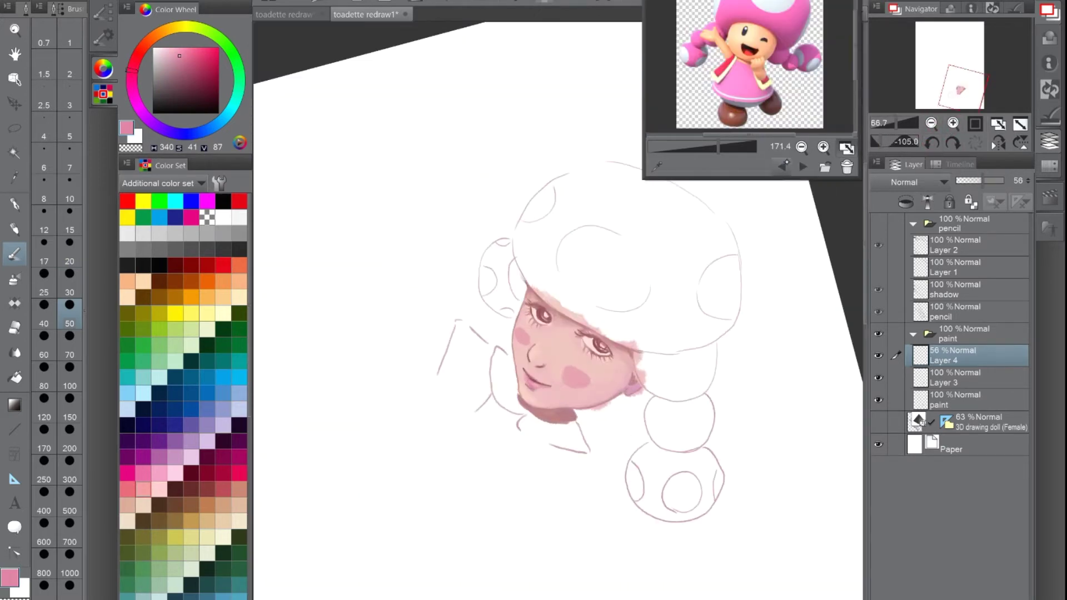
pyautogui.keyDown('alt'); pyautogui.click(556, 295); pyautogui.keyUp('alt')
pyautogui.click(191, 62)
pyautogui.click(69, 354)
pyautogui.moveTo(533, 278)
pyautogui.mouseDown()
pyautogui.moveTo(617, 312)
pyautogui.moveTo(623, 333)
pyautogui.mouseUp()
pyautogui.click(955, 377)
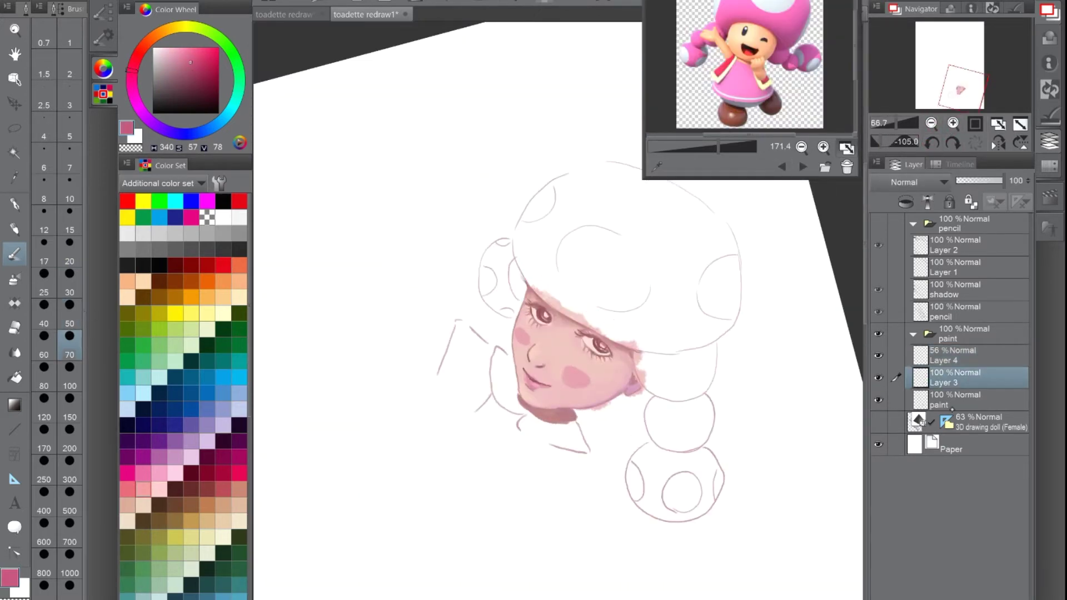
pyautogui.click(956, 399)
pyautogui.moveTo(528, 278); pyautogui.dragTo(606, 330)
# Paint the front of the mushroom hat medium pink around the large central spot, leaving the spots unpainted
pyautogui.click(185, 54)
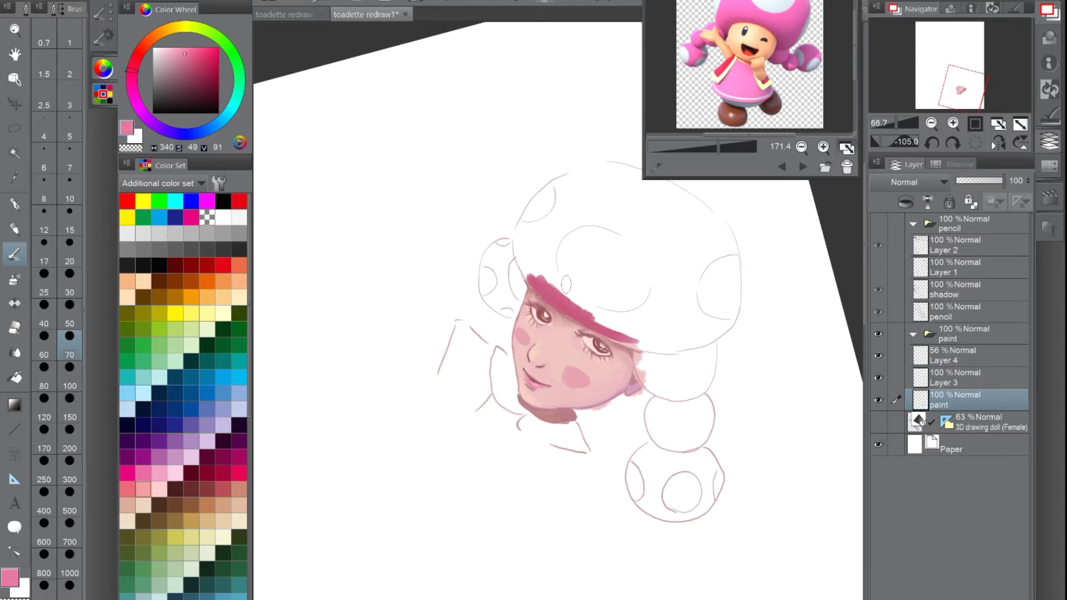
pyautogui.moveTo(522, 261); pyautogui.dragTo(645, 345)
pyautogui.moveTo(572, 303)
pyautogui.mouseDown()
pyautogui.moveTo(697, 344)
pyautogui.moveTo(666, 276)
pyautogui.mouseUp()
pyautogui.moveTo(646, 265)
pyautogui.mouseDown()
pyautogui.moveTo(598, 227)
pyautogui.moveTo(664, 278)
pyautogui.moveTo(533, 262)
pyautogui.moveTo(572, 222)
pyautogui.mouseUp()
pyautogui.hotkey('ctrl', '@')
pyautogui.moveTo(689, 356); pyautogui.dragTo(667, 445)
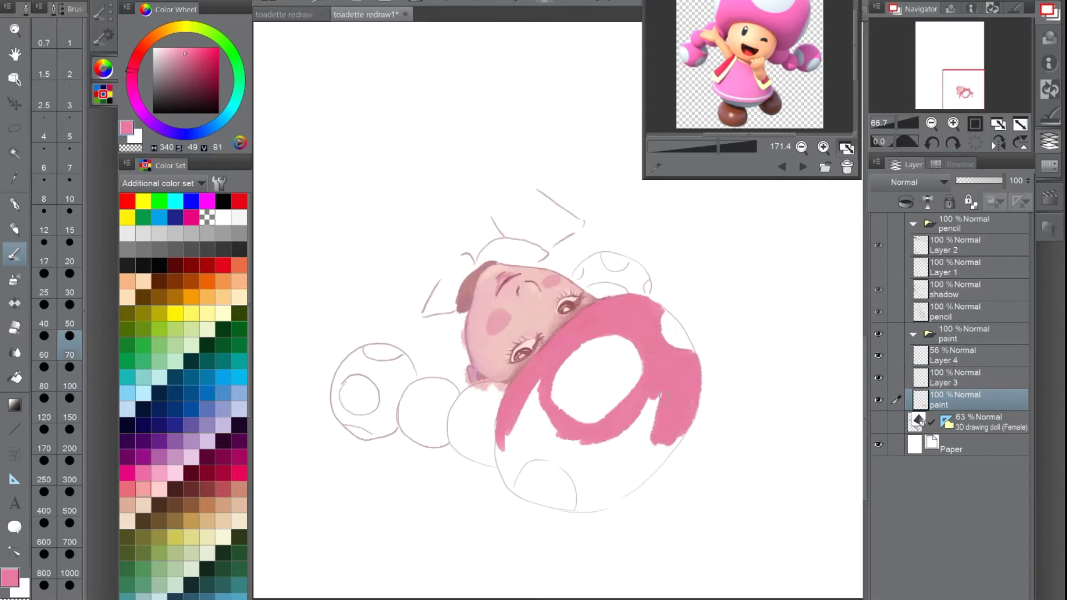
# Fill the rest of the hat pink up to its outline, keeping the remaining spots blank
pyautogui.moveTo(661, 395); pyautogui.dragTo(617, 478)
pyautogui.moveTo(514, 411)
pyautogui.mouseDown()
pyautogui.moveTo(494, 492)
pyautogui.moveTo(589, 500)
pyautogui.mouseUp()
pyautogui.moveTo(594, 461)
pyautogui.mouseDown()
pyautogui.moveTo(573, 514)
pyautogui.moveTo(684, 433)
pyautogui.mouseUp()
pyautogui.press(']')
pyautogui.moveTo(555, 384); pyautogui.dragTo(534, 472)
pyautogui.moveTo(539, 411)
pyautogui.mouseDown()
pyautogui.moveTo(600, 494)
pyautogui.moveTo(661, 433)
pyautogui.mouseUp()
pyautogui.moveTo(589, 295)
pyautogui.mouseDown()
pyautogui.moveTo(616, 278)
pyautogui.moveTo(628, 286)
pyautogui.mouseUp()
# Paint the round braid segments on both sides of the head pink with brush size 50, leaving their spots blank
pyautogui.press('[')
pyautogui.press('[')
pyautogui.moveTo(511, 383)
pyautogui.mouseDown()
pyautogui.moveTo(459, 420)
pyautogui.moveTo(489, 403)
pyautogui.moveTo(422, 417)
pyautogui.moveTo(452, 377)
pyautogui.moveTo(344, 406)
pyautogui.mouseUp()
pyautogui.moveTo(422, 389); pyautogui.dragTo(436, 389)
pyautogui.moveTo(427, 355); pyautogui.dragTo(384, 434)
pyautogui.moveTo(391, 378); pyautogui.dragTo(339, 422)
pyautogui.moveTo(389, 350); pyautogui.dragTo(339, 389)
pyautogui.moveTo(389, 367); pyautogui.dragTo(411, 383)
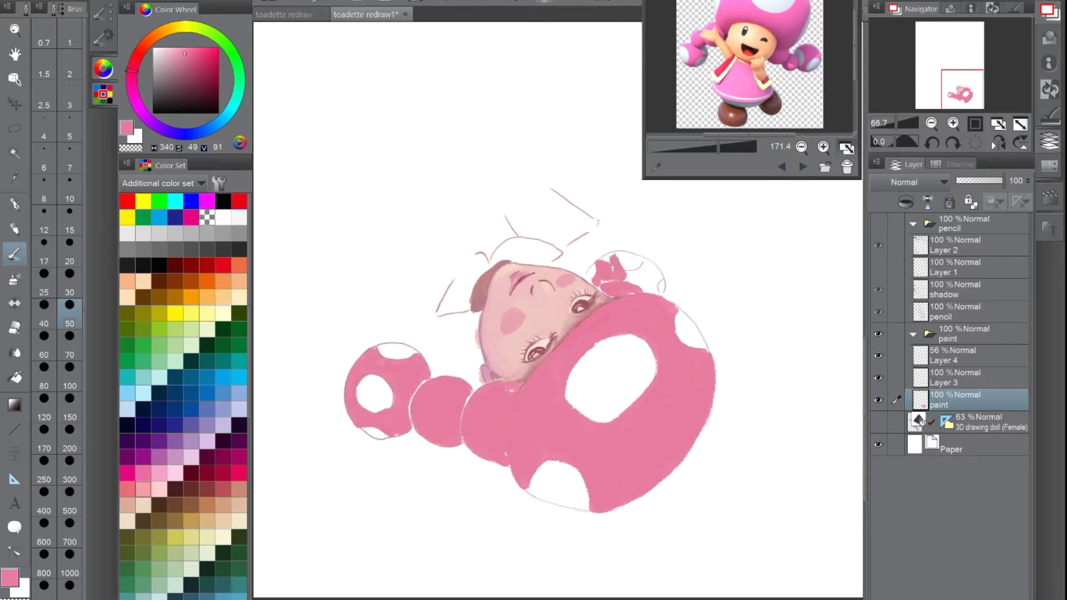
# Fill the spots on the hat and braids with very pale pink at brush size 70
pyautogui.press(']')
pyautogui.press(']')
pyautogui.moveTo(589, 345)
pyautogui.mouseDown()
pyautogui.moveTo(617, 389)
pyautogui.moveTo(650, 344)
pyautogui.mouseUp()
pyautogui.moveTo(589, 400); pyautogui.dragTo(639, 356)
pyautogui.moveTo(534, 467); pyautogui.dragTo(579, 503)
pyautogui.moveTo(678, 316); pyautogui.dragTo(691, 339)
pyautogui.moveTo(616, 255); pyautogui.dragTo(625, 260)
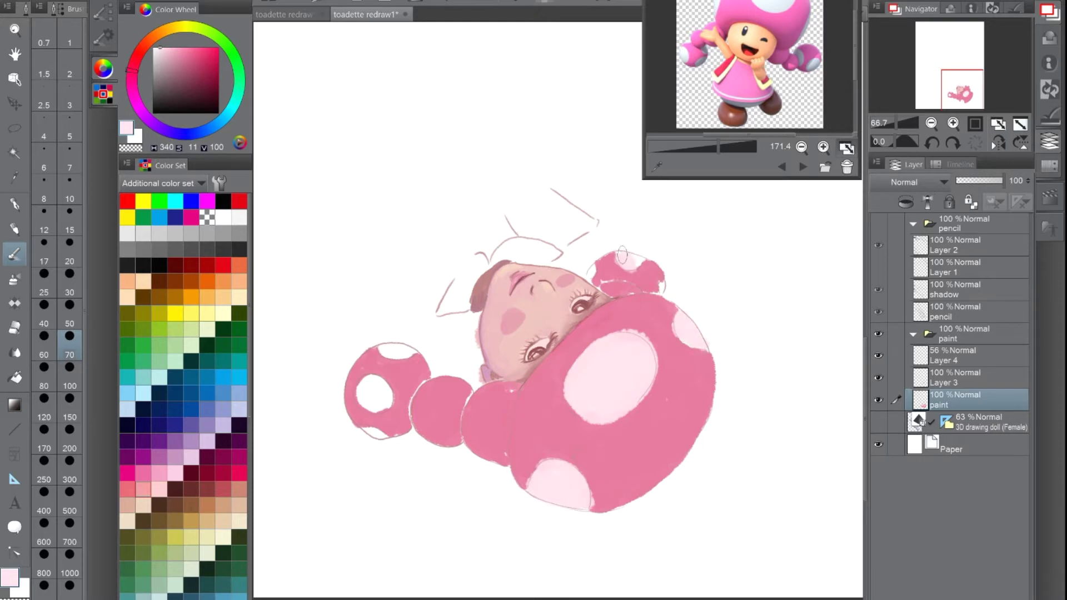
pyautogui.moveTo(389, 348); pyautogui.dragTo(408, 351)
pyautogui.moveTo(367, 394); pyautogui.dragTo(374, 390)
# Shade the edges of the braids and the hat's rim and crown with a darker purplish pink
pyautogui.keyDown('alt'); pyautogui.click(395, 416); pyautogui.keyUp('alt')
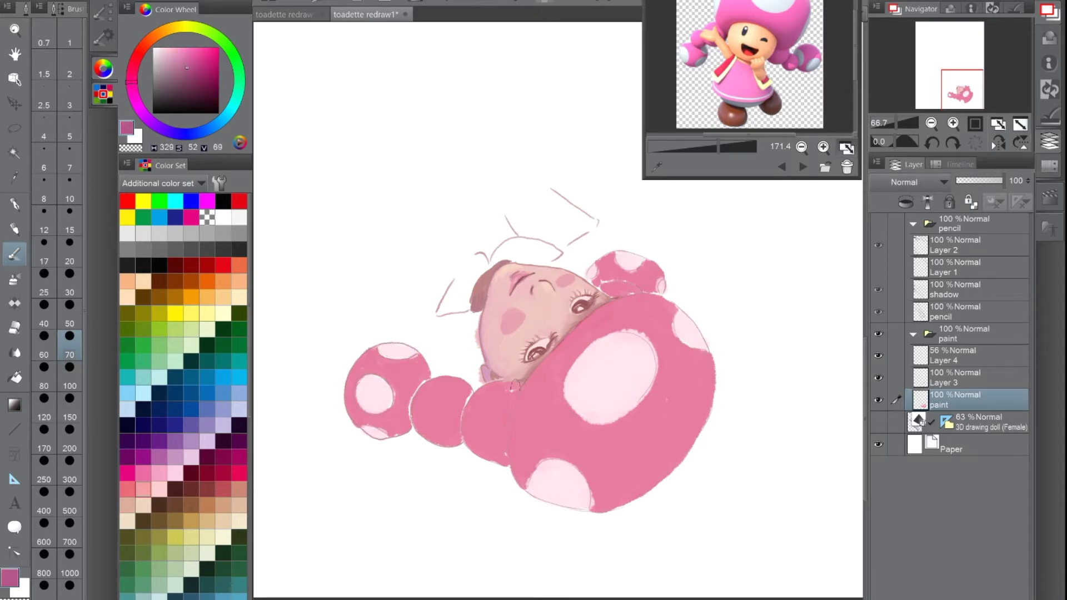
pyautogui.scroll(-5, 555, 306)
pyautogui.scroll(5, 556, 305)
pyautogui.moveTo(414, 391); pyautogui.dragTo(453, 442)
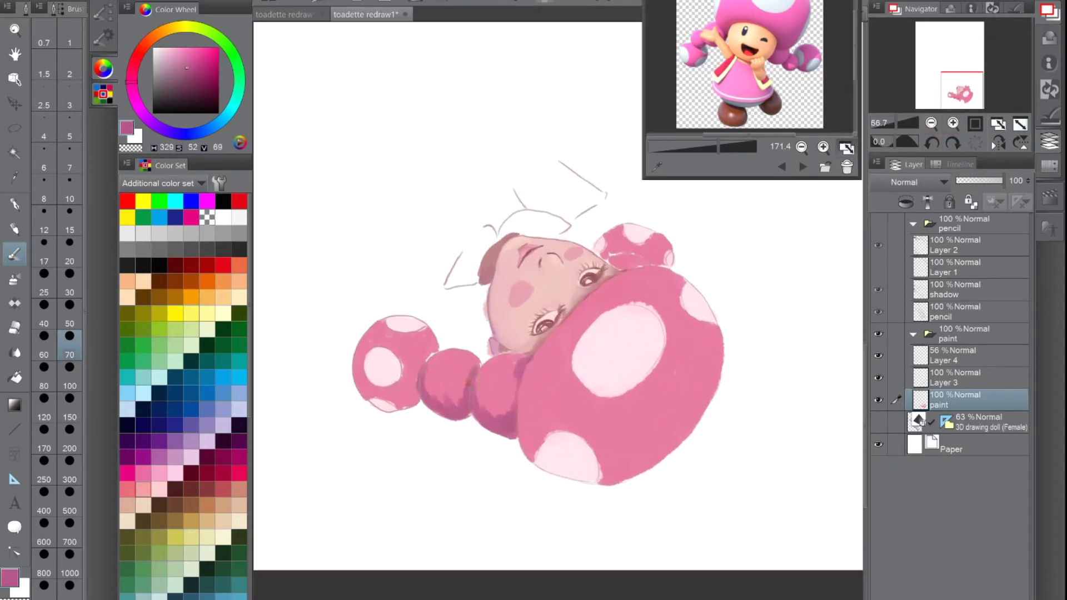
pyautogui.moveTo(550, 339); pyautogui.dragTo(517, 456)
pyautogui.moveTo(600, 484); pyautogui.dragTo(716, 378)
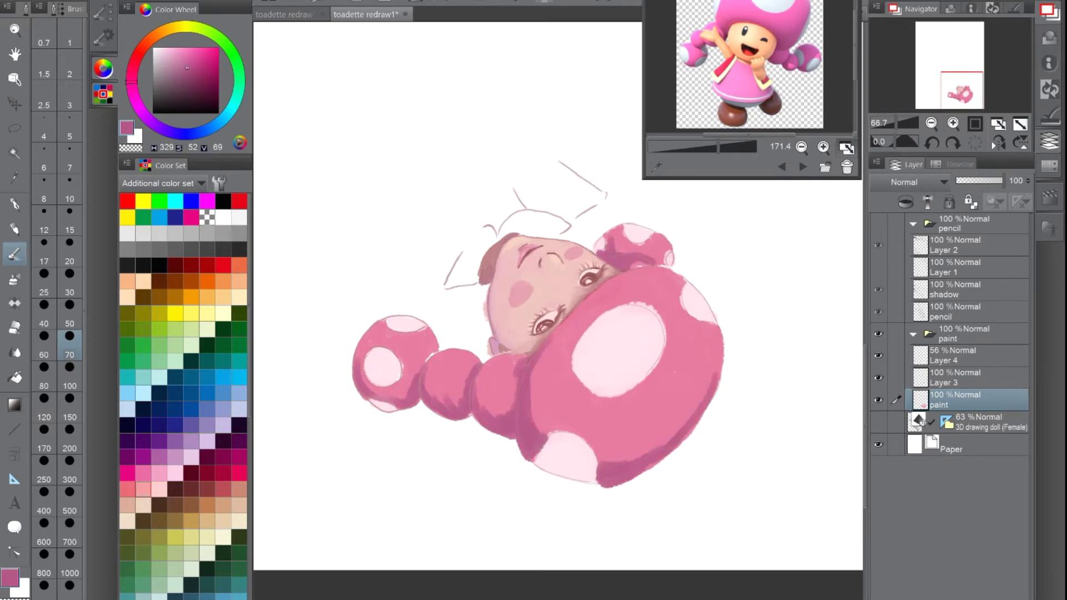
# Shade the outer hat and braid spots greyish pink and blend warmer pink tones over the hat and braids
pyautogui.keyDown('alt'); pyautogui.click(555, 450); pyautogui.keyUp('alt')
pyautogui.moveTo(539, 444); pyautogui.dragTo(578, 444)
pyautogui.keyDown('alt'); pyautogui.click(383, 403); pyautogui.keyUp('alt')
pyautogui.click(103, 36)
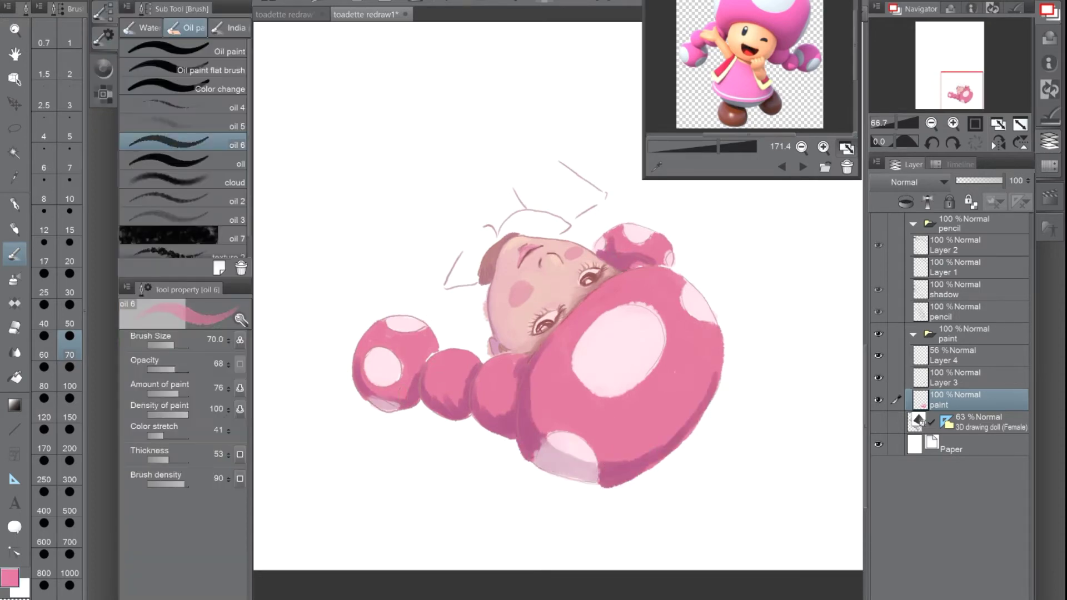
pyautogui.scroll(-3, 616, 487)
pyautogui.scroll(3, 678, 329)
pyautogui.click(103, 69)
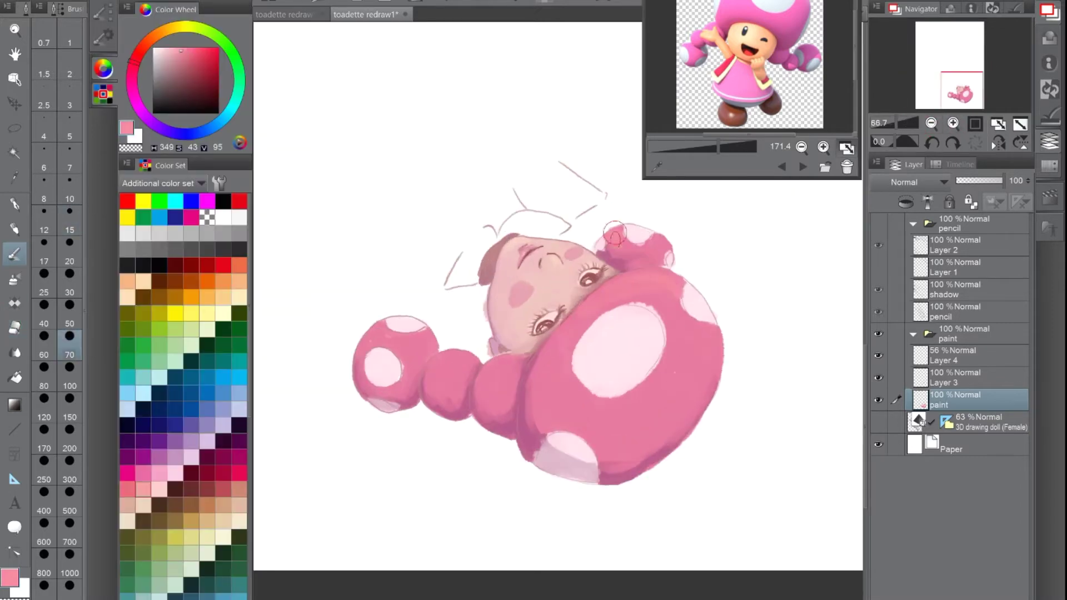
# Outline the braids and hat in dark plum on Layer 3 with brush size 15
pyautogui.scroll(-3, 559, 300)
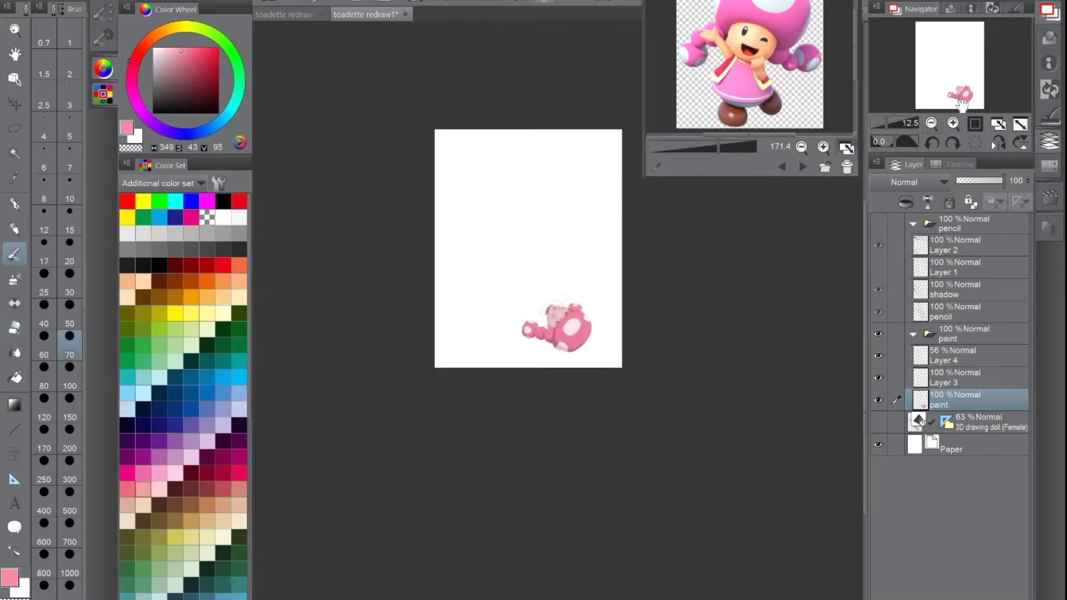
pyautogui.scroll(4, 559, 300)
pyautogui.click(966, 378)
pyautogui.keyDown('alt'); pyautogui.click(557, 320); pyautogui.keyUp('alt')
pyautogui.click(69, 211)
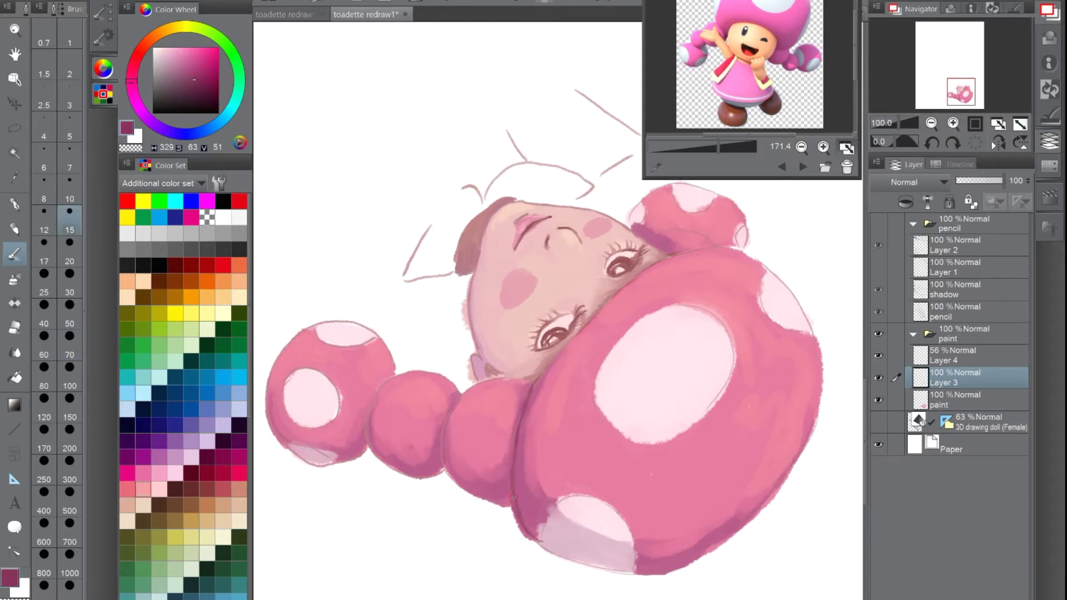
pyautogui.moveTo(394, 374); pyautogui.dragTo(382, 384)
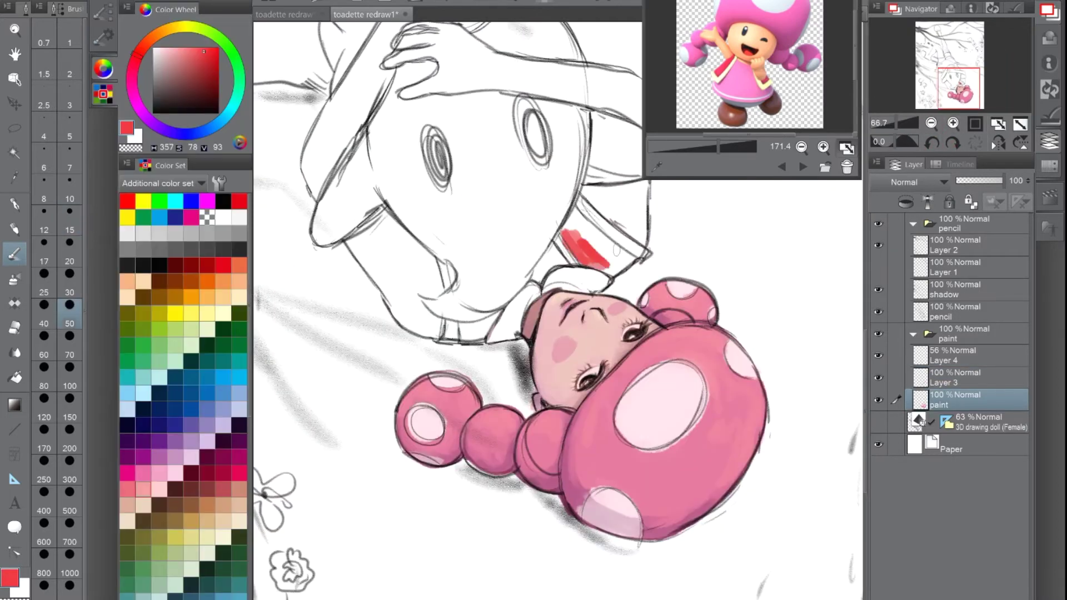
# Paint the visible panels of the vest muted red on the paint layer with brush size 50
pyautogui.moveTo(572, 233); pyautogui.dragTo(622, 261)
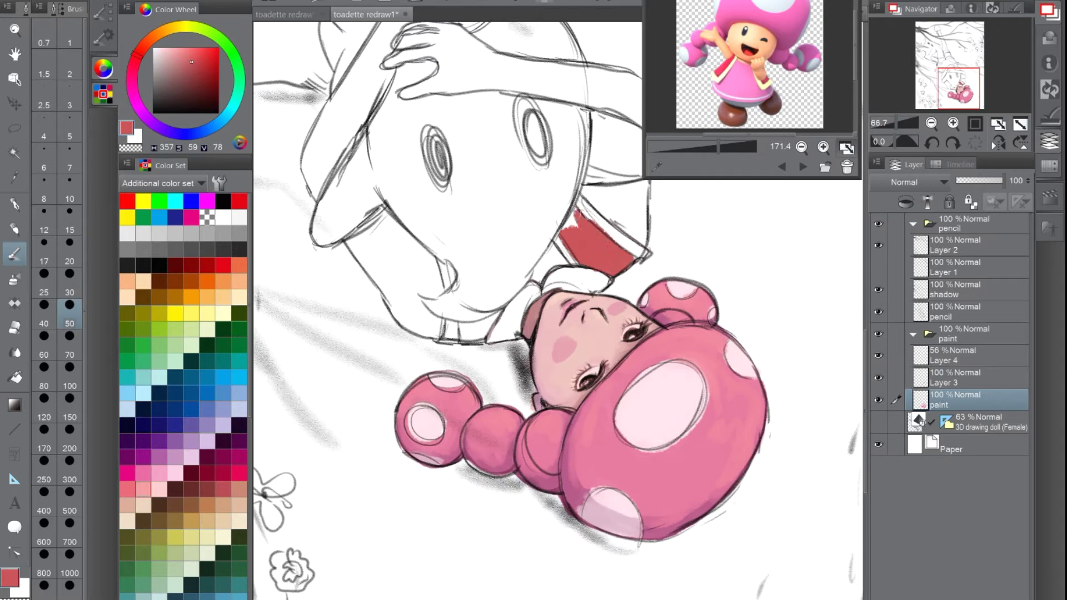
pyautogui.moveTo(503, 330); pyautogui.dragTo(464, 323)
pyautogui.moveTo(464, 256); pyautogui.dragTo(450, 278)
# Paint pale yellow trim along the edges of the red vest panels
pyautogui.click(223, 314)
pyautogui.moveTo(578, 200); pyautogui.dragTo(632, 251)
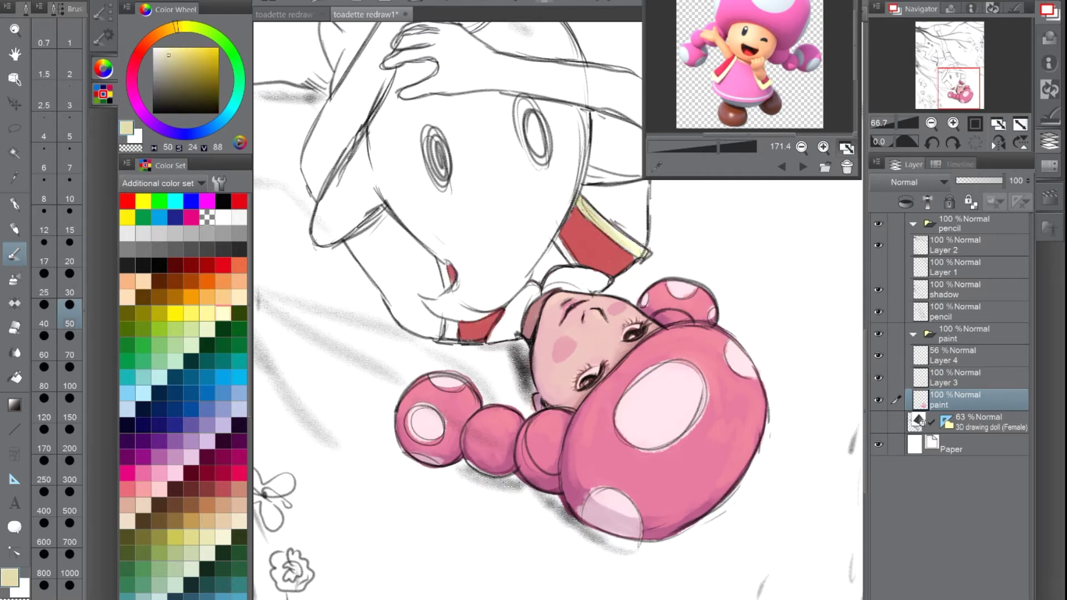
pyautogui.moveTo(556, 237); pyautogui.dragTo(567, 267)
pyautogui.moveTo(442, 260); pyautogui.dragTo(449, 288)
pyautogui.moveTo(447, 320); pyautogui.dragTo(455, 340)
# Paint the collar around the neck pink and refine the vest's red panels and yellow trim with sampled tones
pyautogui.keyDown('alt'); pyautogui.click(550, 300); pyautogui.keyUp('alt')
pyautogui.moveTo(530, 247)
pyautogui.mouseDown()
pyautogui.moveTo(572, 291)
pyautogui.moveTo(606, 289)
pyautogui.mouseUp()
pyautogui.hotkey('ctrl', '+')
pyautogui.moveTo(508, 306); pyautogui.dragTo(600, 261)
pyautogui.keyDown('alt'); pyautogui.click(603, 198); pyautogui.keyUp('alt')
pyautogui.moveTo(580, 150)
pyautogui.mouseDown()
pyautogui.moveTo(562, 205)
pyautogui.moveTo(629, 233)
pyautogui.mouseUp()
pyautogui.moveTo(629, 195); pyautogui.dragTo(675, 238)
pyautogui.moveTo(392, 236); pyautogui.dragTo(401, 261)
pyautogui.moveTo(434, 311); pyautogui.dragTo(466, 349)
# Block in the arms, hands and visible legs with a light pink skin tone
pyautogui.hotkey('ctrl', '-')
pyautogui.hotkey('ctrl', '-')
pyautogui.keyDown('alt'); pyautogui.click(605, 389); pyautogui.keyUp('alt')
pyautogui.hotkey('ctrl', '+')
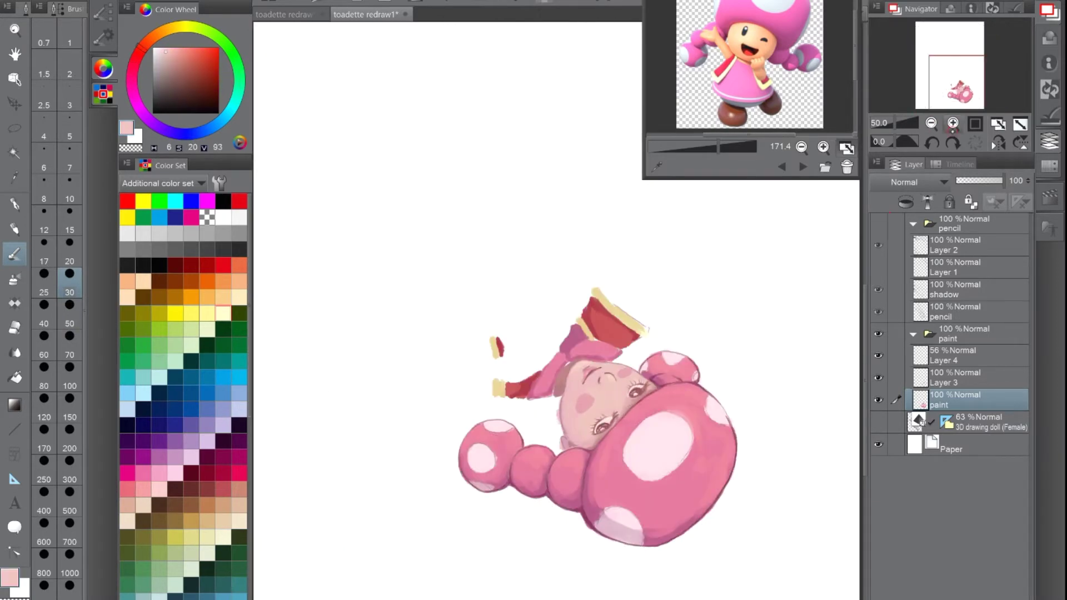
pyautogui.moveTo(384, 322); pyautogui.dragTo(461, 412)
pyautogui.moveTo(400, 300); pyautogui.dragTo(466, 411)
pyautogui.moveTo(339, 239)
pyautogui.mouseDown()
pyautogui.moveTo(350, 277)
pyautogui.moveTo(411, 117)
pyautogui.mouseUp()
pyautogui.moveTo(389, 189); pyautogui.dragTo(439, 84)
pyautogui.moveTo(423, 156); pyautogui.dragTo(500, 61)
pyautogui.moveTo(483, 111); pyautogui.dragTo(522, 55)
pyautogui.moveTo(444, 133); pyautogui.dragTo(489, 80)
pyautogui.moveTo(361, 111); pyautogui.dragTo(639, 500)
pyautogui.moveTo(534, 389); pyautogui.dragTo(639, 427)
pyautogui.moveTo(639, 367)
pyautogui.mouseDown()
pyautogui.moveTo(638, 325)
pyautogui.moveTo(405, 41)
pyautogui.mouseUp()
# Paint the dress skirt pink and shade its folds and hem with a darker purplish pink
pyautogui.keyDown('alt'); pyautogui.click(632, 468); pyautogui.keyUp('alt')
pyautogui.moveTo(632, 469); pyautogui.dragTo(548, 385)
pyautogui.moveTo(334, 167); pyautogui.dragTo(517, 384)
pyautogui.moveTo(400, 391)
pyautogui.mouseDown()
pyautogui.moveTo(436, 311)
pyautogui.moveTo(644, 216)
pyautogui.moveTo(714, 278)
pyautogui.moveTo(589, 261)
pyautogui.moveTo(534, 301)
pyautogui.moveTo(467, 389)
pyautogui.moveTo(422, 333)
pyautogui.moveTo(434, 303)
pyautogui.mouseUp()
pyautogui.moveTo(472, 266); pyautogui.dragTo(611, 233)
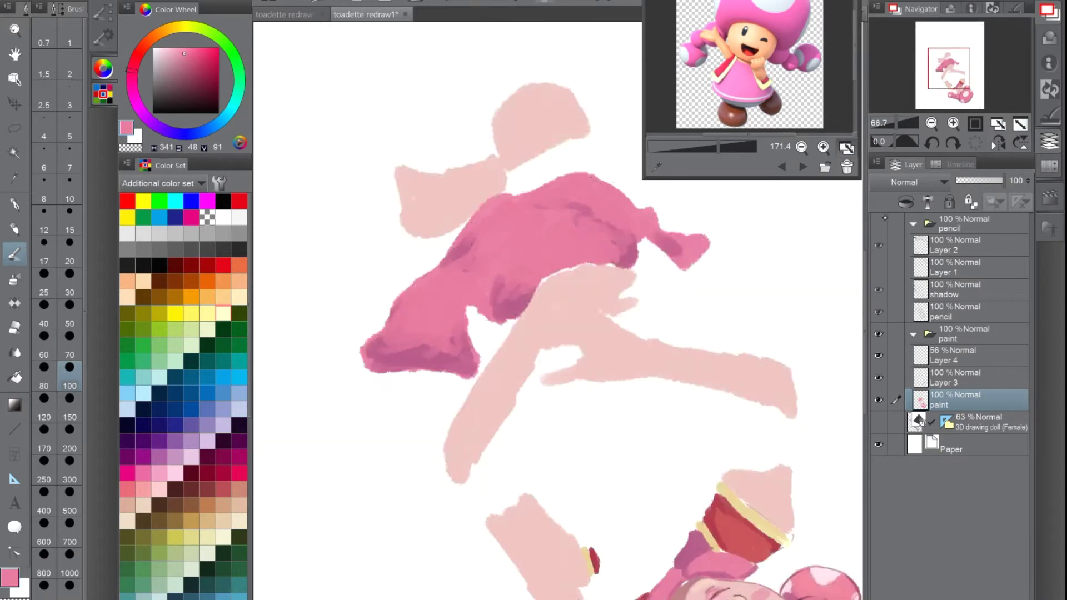
pyautogui.moveTo(556, 333); pyautogui.dragTo(406, 252)
# Fill the star character's body and points pale yellow with brush size 100, using the yellow star reference image
pyautogui.keyDown('alt'); pyautogui.click(589, 453); pyautogui.keyUp('alt')
pyautogui.moveTo(461, 327); pyautogui.dragTo(422, 439)
pyautogui.moveTo(388, 390); pyautogui.dragTo(528, 414)
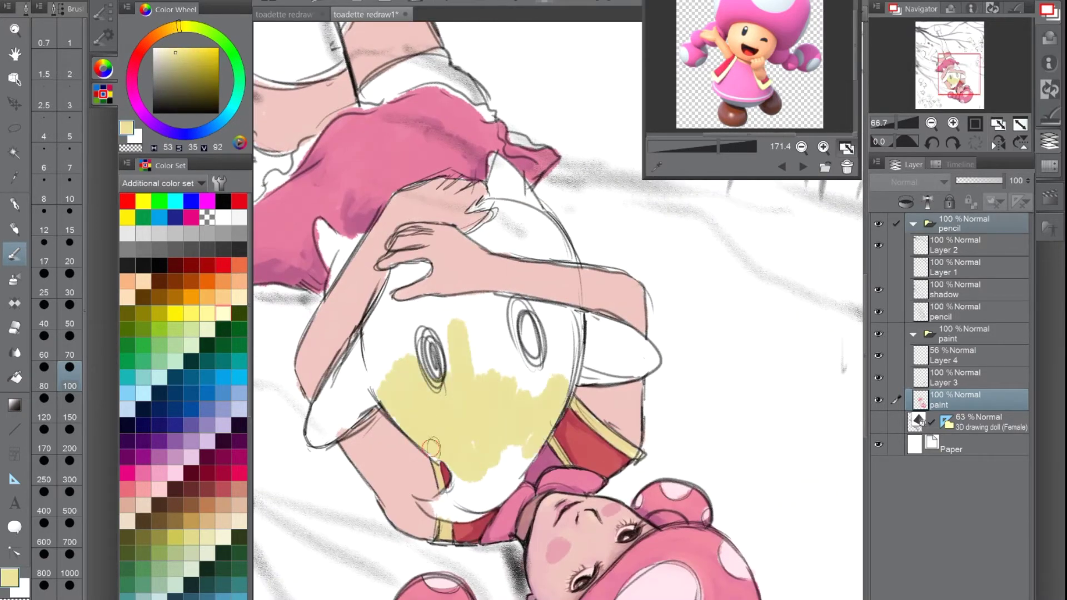
pyautogui.moveTo(445, 466); pyautogui.dragTo(461, 511)
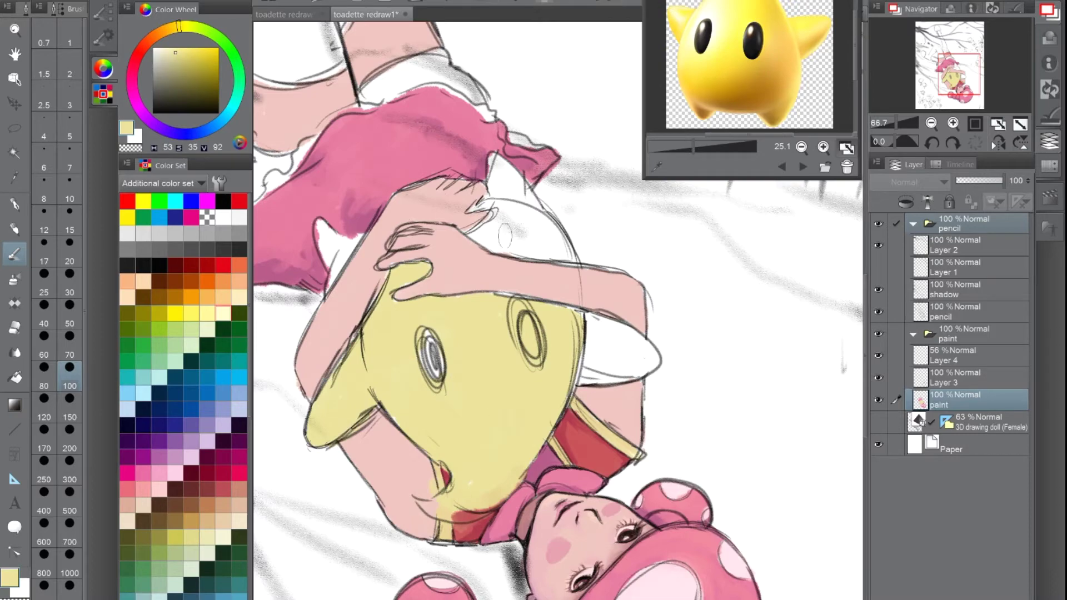
pyautogui.moveTo(550, 178)
pyautogui.mouseDown()
pyautogui.moveTo(500, 244)
pyautogui.moveTo(522, 161)
pyautogui.mouseUp()
pyautogui.moveTo(589, 323); pyautogui.dragTo(651, 366)
pyautogui.moveTo(334, 222)
pyautogui.mouseDown()
pyautogui.moveTo(328, 267)
pyautogui.moveTo(350, 239)
pyautogui.mouseUp()
# Paint the boots brown and fill the star character's two oval eyes with dark maroon
pyautogui.scroll(-1, 969, 57)
pyautogui.scroll(1, 970, 57)
pyautogui.click(159, 281)
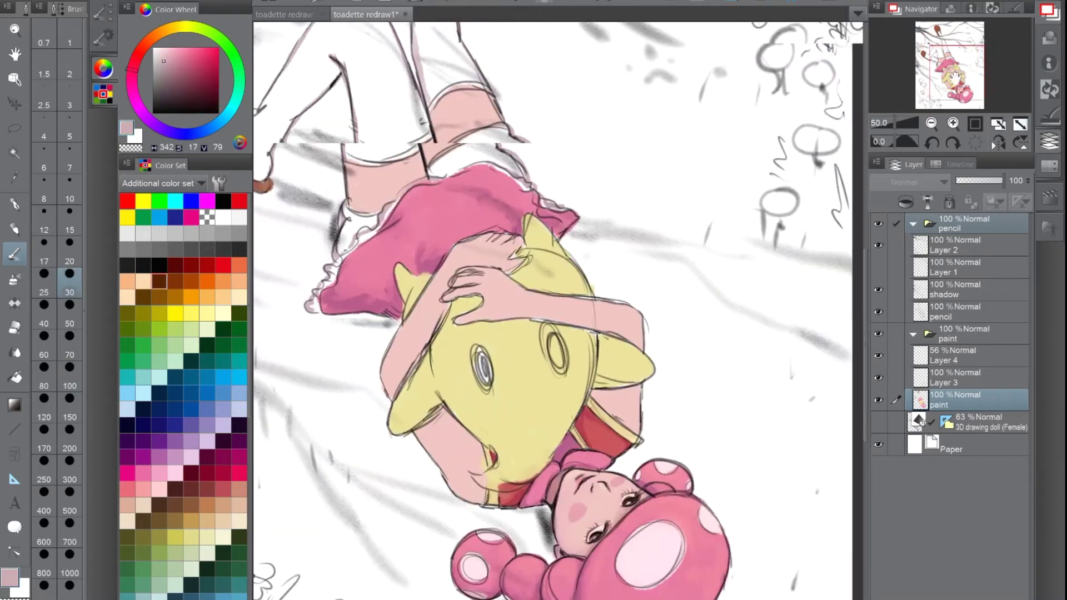
pyautogui.moveTo(495, 339); pyautogui.dragTo(501, 389)
pyautogui.moveTo(592, 314); pyautogui.dragTo(592, 334)
pyautogui.scroll(-2, 559, 311)
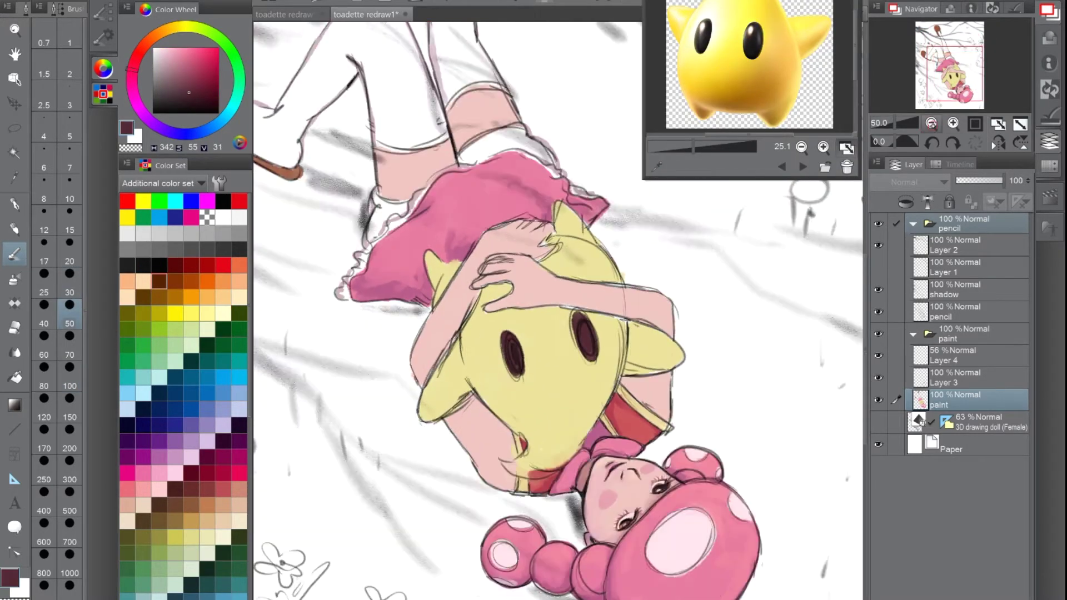
# Hide the pencil sketch folder for close-up work on the vest and collar
pyautogui.click(878, 222)
pyautogui.scroll(4, 559, 311)
pyautogui.click(956, 377)
pyautogui.moveTo(464, 476); pyautogui.dragTo(392, 435)
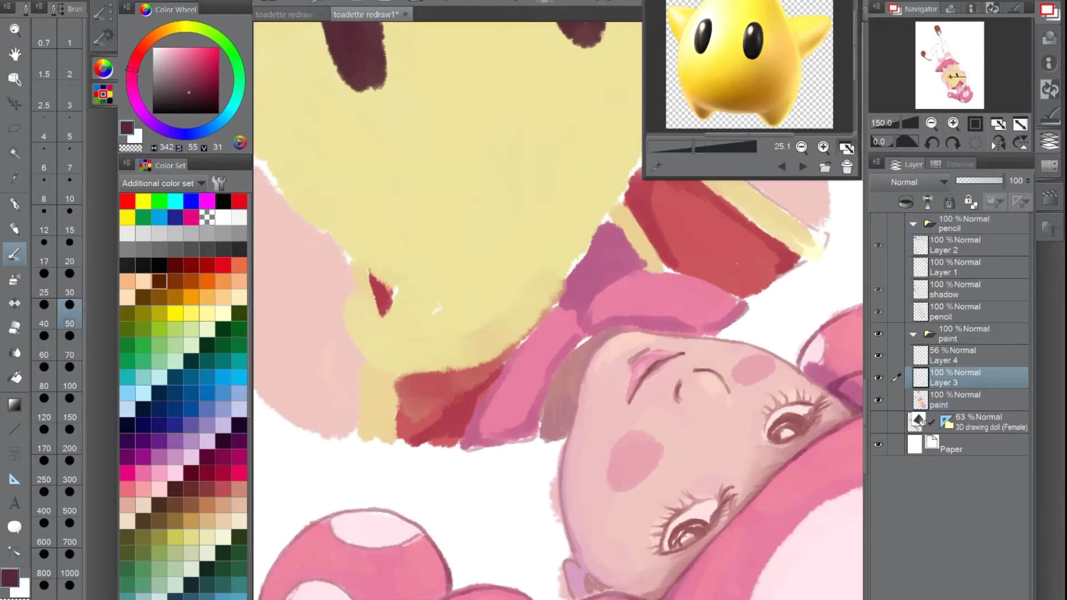
pyautogui.click(955, 400)
pyautogui.moveTo(467, 510); pyautogui.dragTo(392, 435)
pyautogui.hotkey('ctrl', 'z')
pyautogui.hotkey('ctrl', 'z')
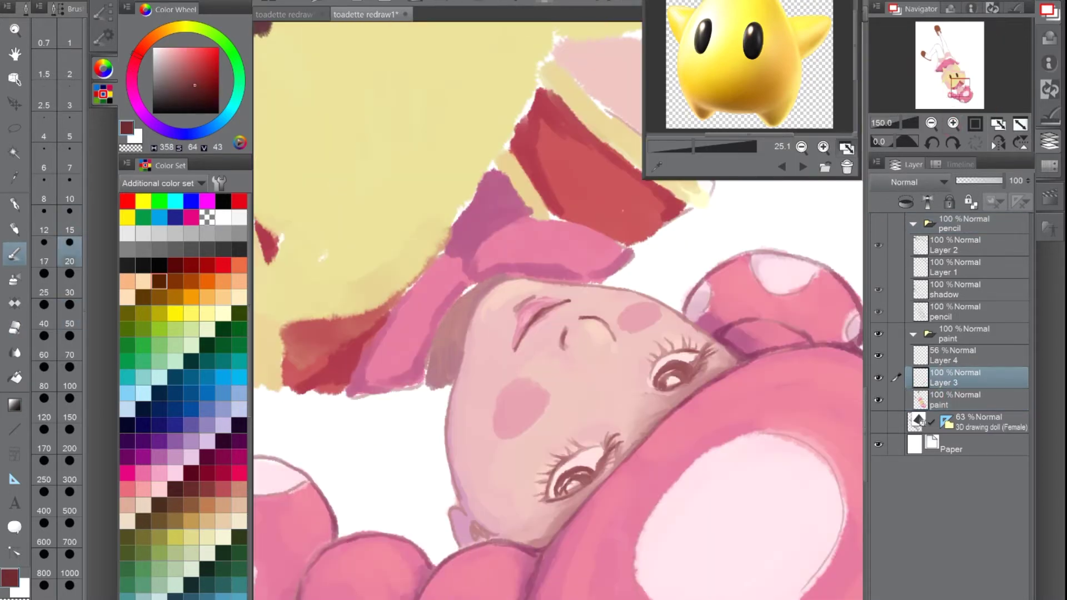
# Outline the neck and vest in dark red and the yellow trim in orange on Layer 3 with brush size 20
pyautogui.moveTo(467, 286); pyautogui.dragTo(431, 384)
pyautogui.moveTo(500, 389); pyautogui.dragTo(533, 350)
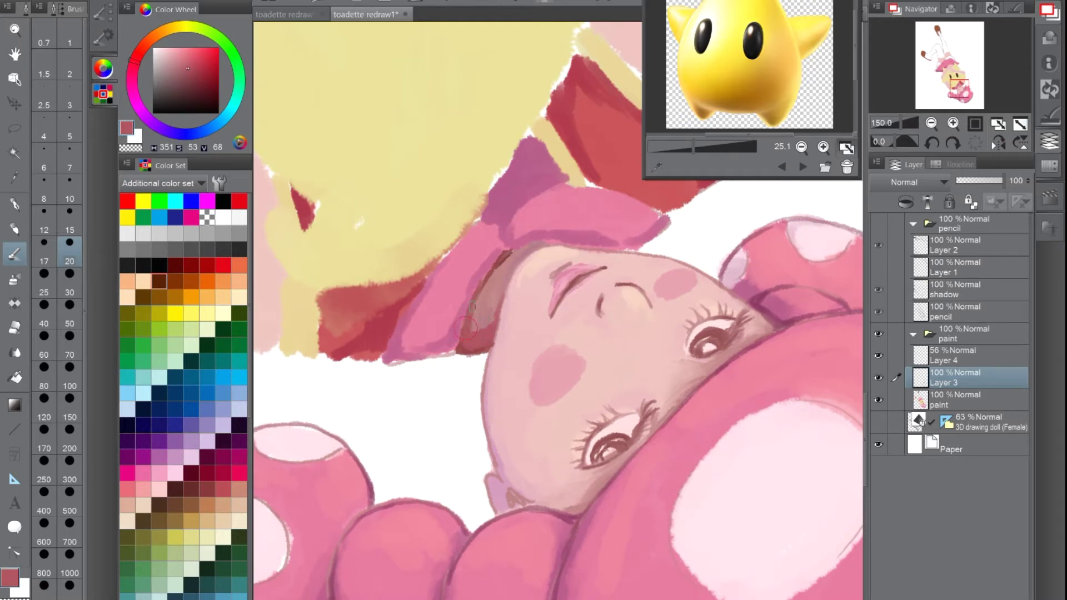
pyautogui.hotkey('ctrl', '-')
pyautogui.keyDown('alt'); pyautogui.click(805, 175); pyautogui.keyUp('alt')
pyautogui.moveTo(702, 92); pyautogui.dragTo(811, 164)
pyautogui.moveTo(528, 292); pyautogui.dragTo(500, 297)
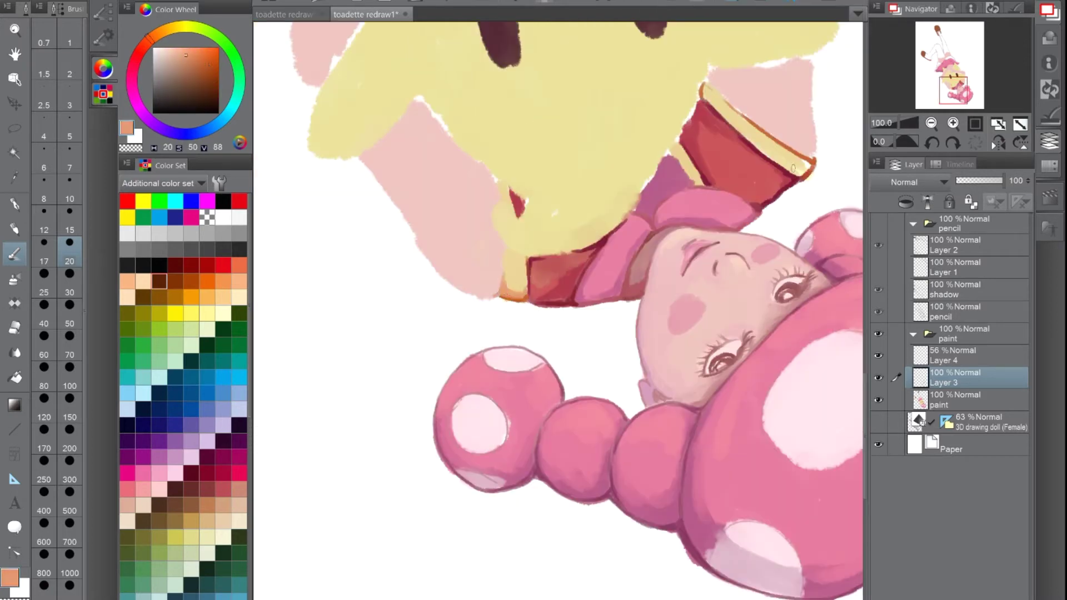
# Shade the edges of the upper arm beside the star with soft mauve on the paint layer at brush size 30
pyautogui.hotkey('ctrl', '-')
pyautogui.hotkey('ctrl', '+')
pyautogui.moveTo(392, 262)
pyautogui.mouseDown()
pyautogui.moveTo(434, 315)
pyautogui.moveTo(445, 356)
pyautogui.mouseUp()
pyautogui.keyDown('ctrl'); pyautogui.keyDown('shift'); pyautogui.click(419, 276); pyautogui.keyUp('shift'); pyautogui.keyUp('ctrl')
pyautogui.moveTo(413, 289); pyautogui.dragTo(528, 400)
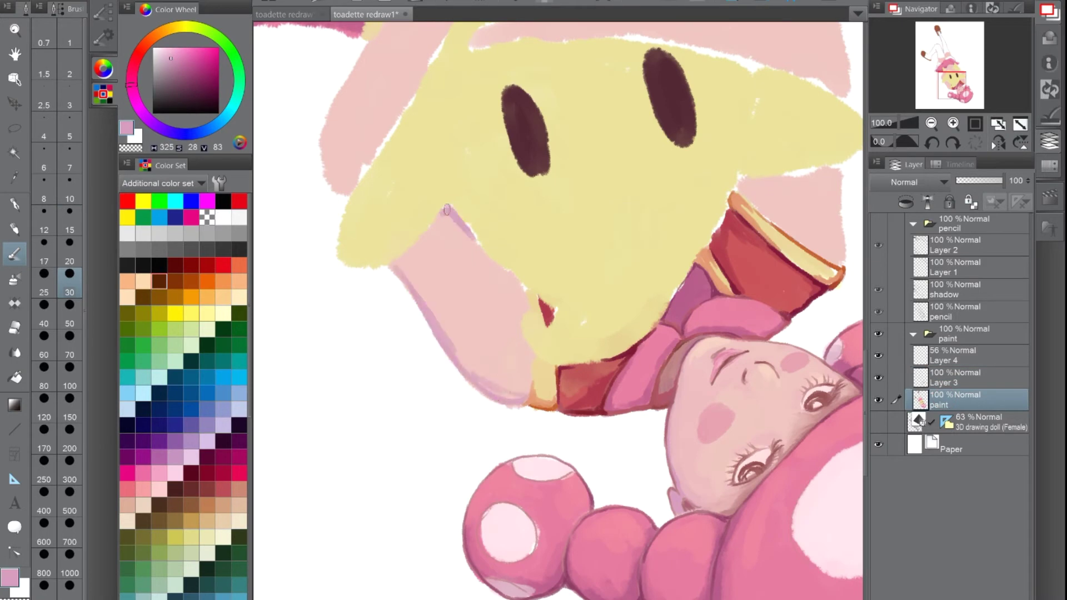
pyautogui.moveTo(444, 209); pyautogui.dragTo(522, 289)
# Blend the mauve shading into that upper arm with a larger brush and shade the edges of the opposite upper arm
pyautogui.press(']')
pyautogui.press(']')
pyautogui.press(']')
pyautogui.press(']')
pyautogui.moveTo(408, 266); pyautogui.dragTo(465, 329)
pyautogui.press('[')
pyautogui.press('[')
pyautogui.press('[')
pyautogui.press('[')
pyautogui.moveTo(772, 195); pyautogui.dragTo(536, 297)
pyautogui.moveTo(597, 266); pyautogui.dragTo(606, 361)
# Outline both upper arms and the star's adjoining edges in dark reddish pink with brush size 20
pyautogui.keyDown('alt'); pyautogui.click(537, 297); pyautogui.keyUp('alt')
pyautogui.press('[')
pyautogui.press('[')
pyautogui.press('[')
pyautogui.press('[')
pyautogui.keyDown('alt'); pyautogui.click(478, 470); pyautogui.keyUp('alt')
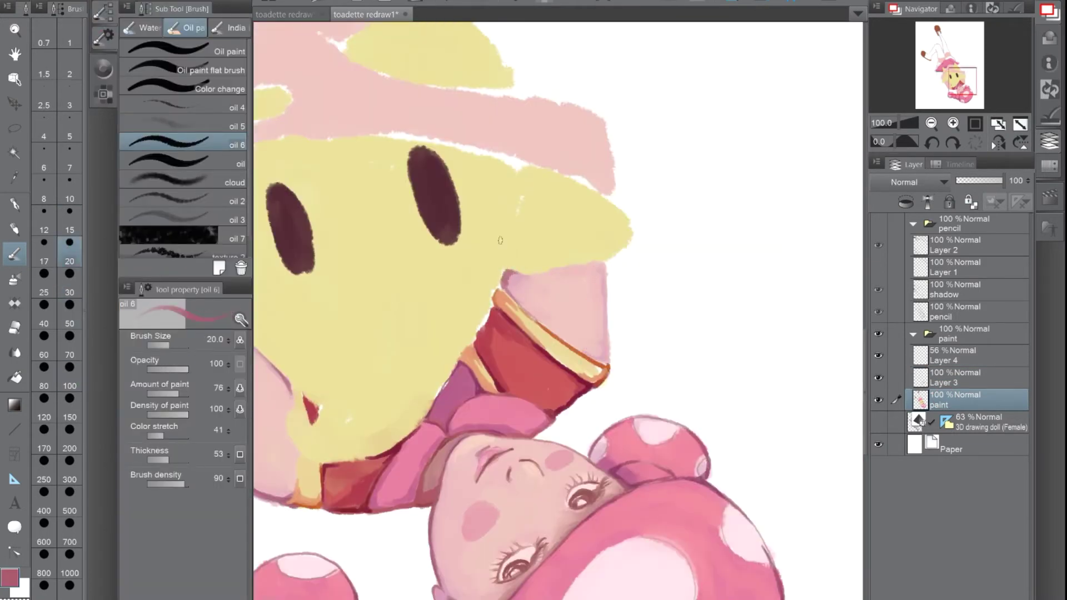
pyautogui.moveTo(603, 264); pyautogui.dragTo(605, 361)
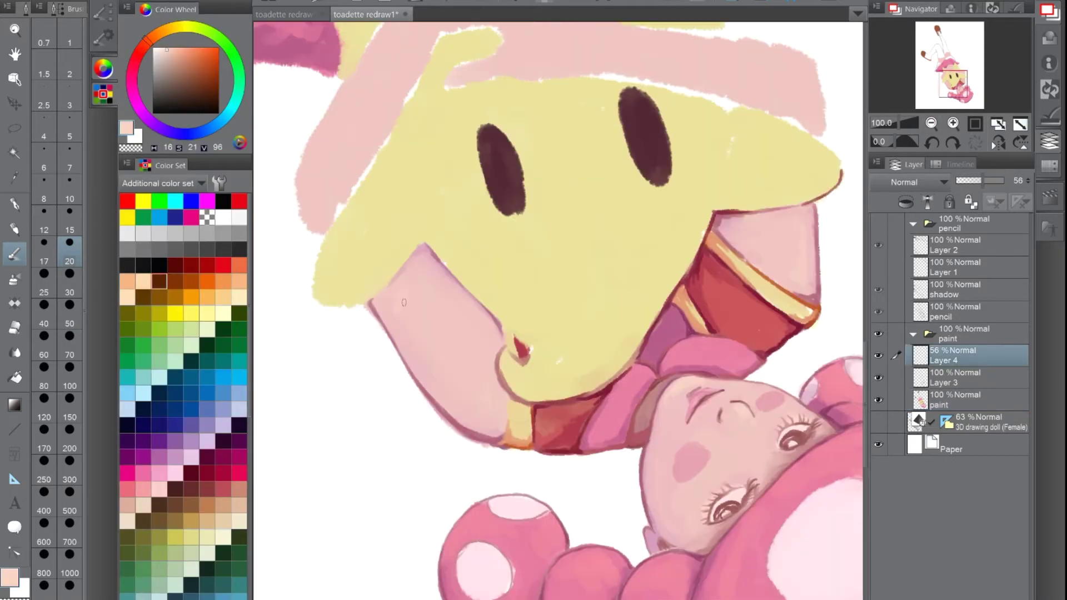
# Lighten the upper arm with pale peach at brush size 50 and rename Layer 4 as blushies
pyautogui.press(']')
pyautogui.press(']')
pyautogui.press(']')
pyautogui.press(']')
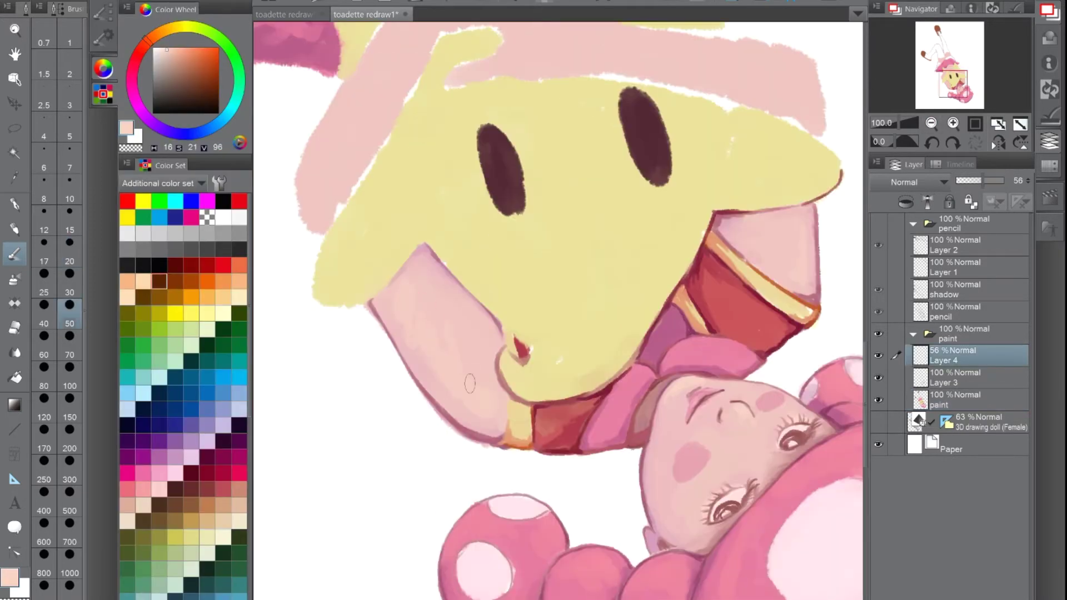
pyautogui.hotkey('ctrl', '-')
pyautogui.hotkey('ctrl', '+')
pyautogui.hotkey('ctrl', '+')
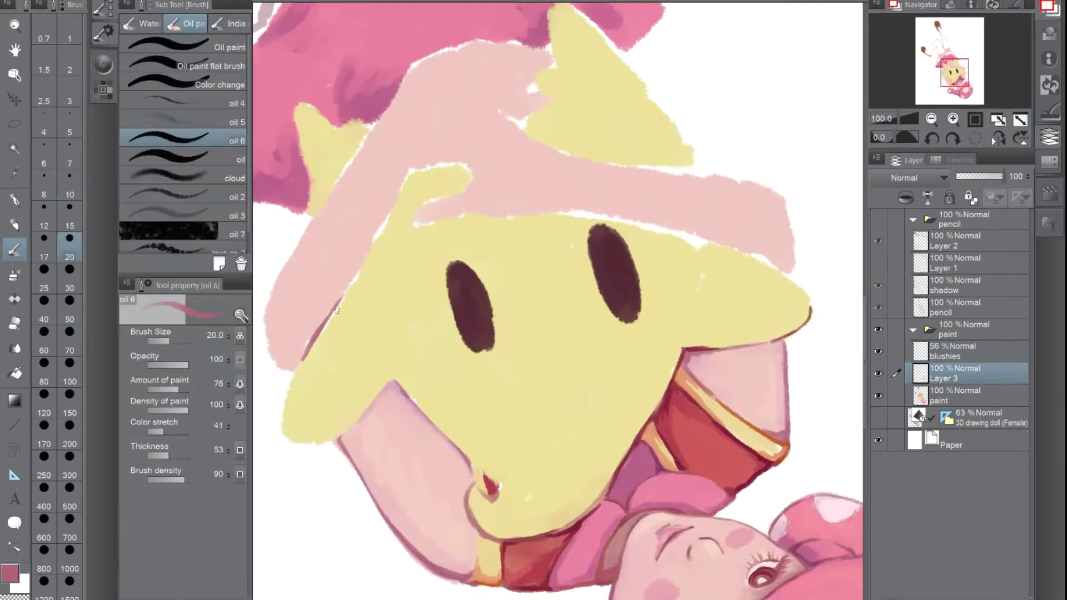
# Outline the forearm beside the skirt in dark pink on Layer 3 and soften its outer edge with mauve
pyautogui.moveTo(411, 170); pyautogui.dragTo(308, 344)
pyautogui.moveTo(361, 142)
pyautogui.mouseDown()
pyautogui.moveTo(264, 328)
pyautogui.moveTo(294, 374)
pyautogui.mouseUp()
pyautogui.keyDown('alt'); pyautogui.click(401, 383); pyautogui.keyUp('alt')
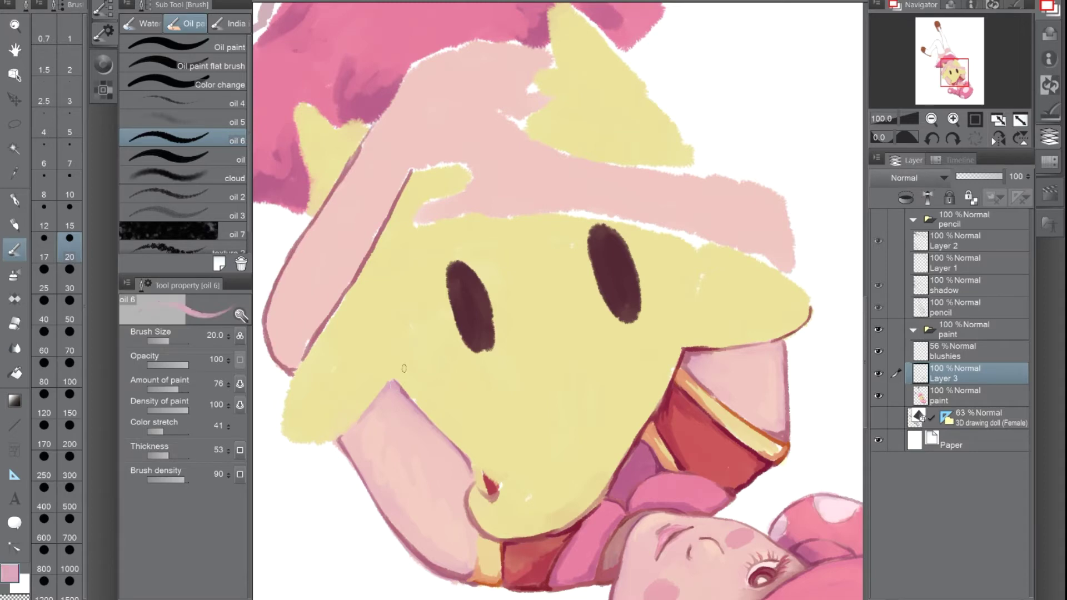
pyautogui.moveTo(365, 141); pyautogui.dragTo(274, 352)
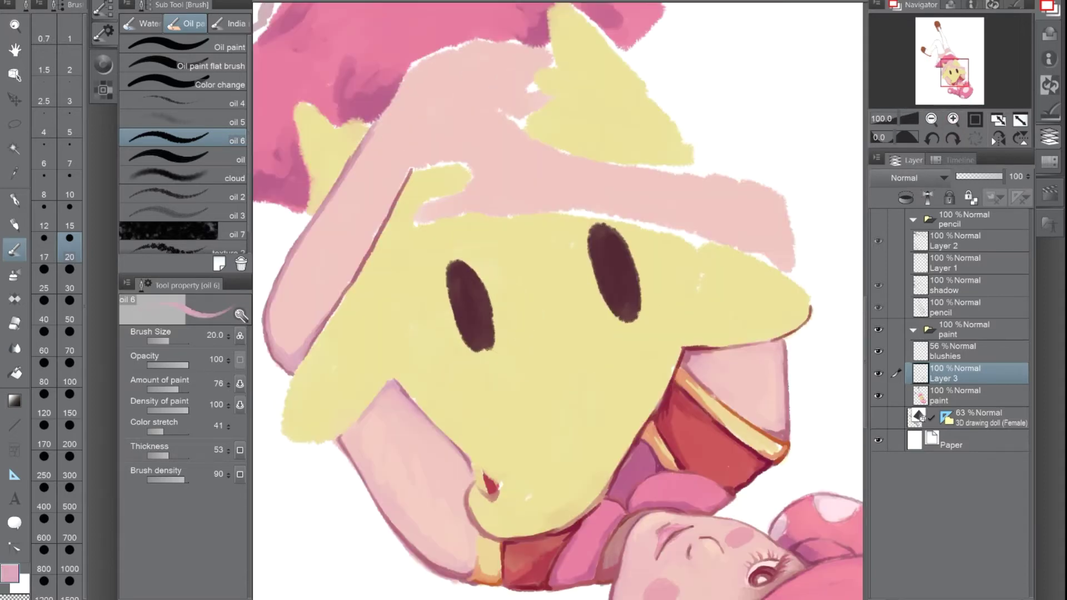
# Outline the fingers and thumb of the upper hand in dark pink at brush size 20, checking against the pencil sketch
pyautogui.keyDown('alt'); pyautogui.click(381, 222); pyautogui.keyUp('alt')
pyautogui.keyDown('alt'); pyautogui.click(416, 169); pyautogui.keyUp('alt')
pyautogui.hotkey('ctrl', ',')
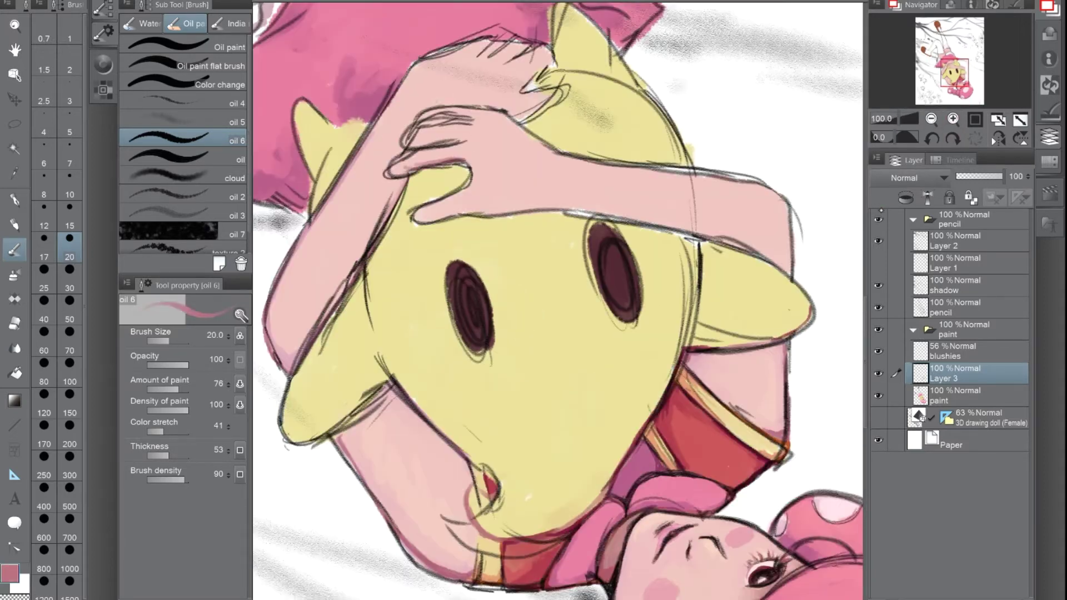
pyautogui.hotkey('ctrl', ',')
pyautogui.keyDown('alt'); pyautogui.click(418, 165); pyautogui.keyUp('alt')
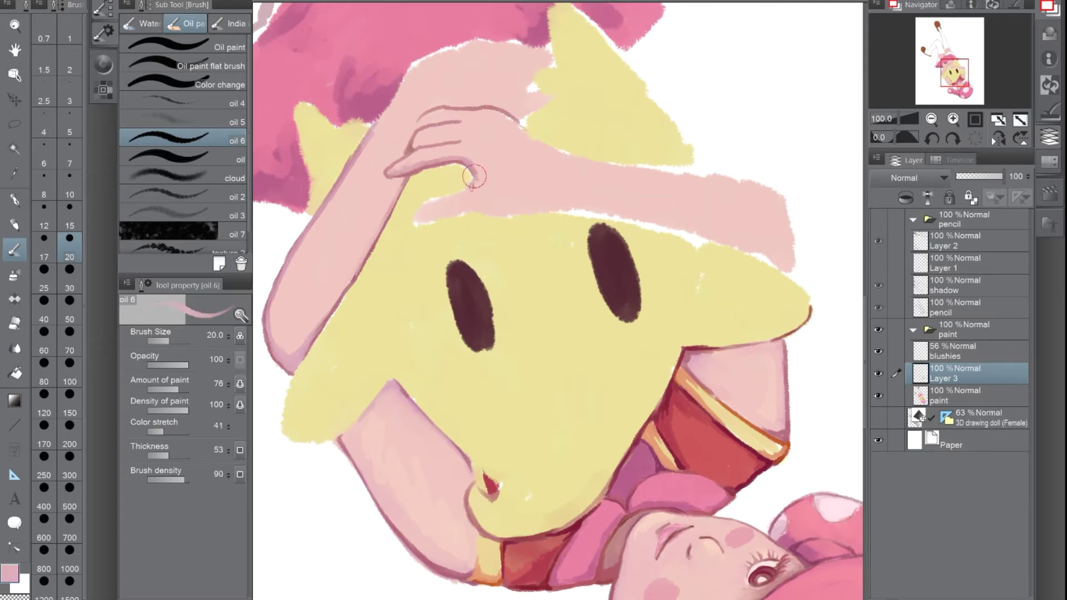
pyautogui.keyDown('alt'); pyautogui.click(441, 145); pyautogui.keyUp('alt')
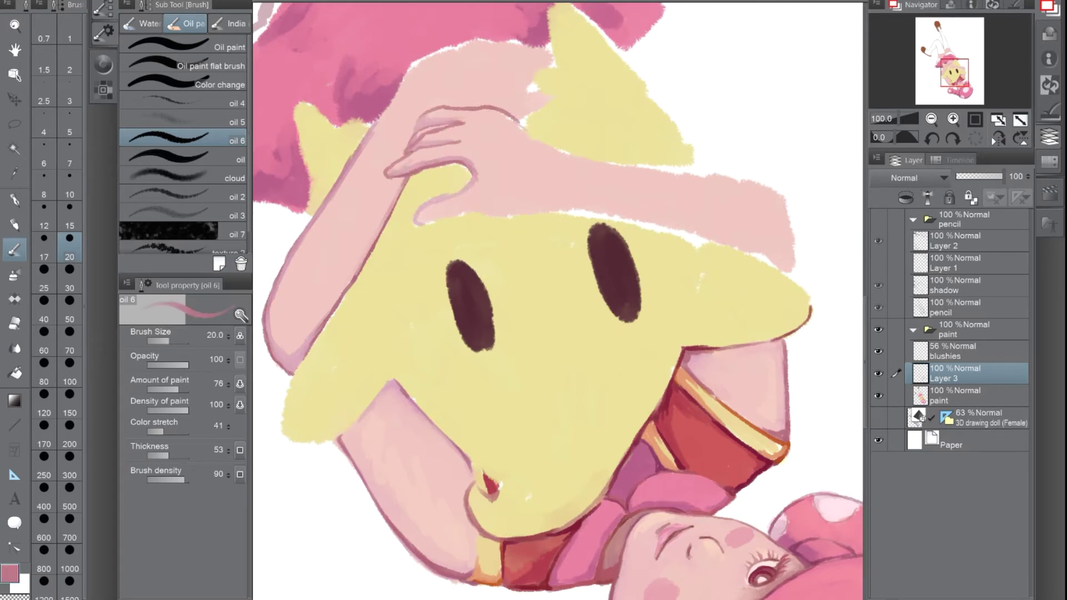
# Outline the back of the hand and both edges of the forearm lying across the star in dark pink
pyautogui.moveTo(473, 106); pyautogui.dragTo(568, 155)
pyautogui.keyDown('alt'); pyautogui.click(482, 81); pyautogui.keyUp('alt')
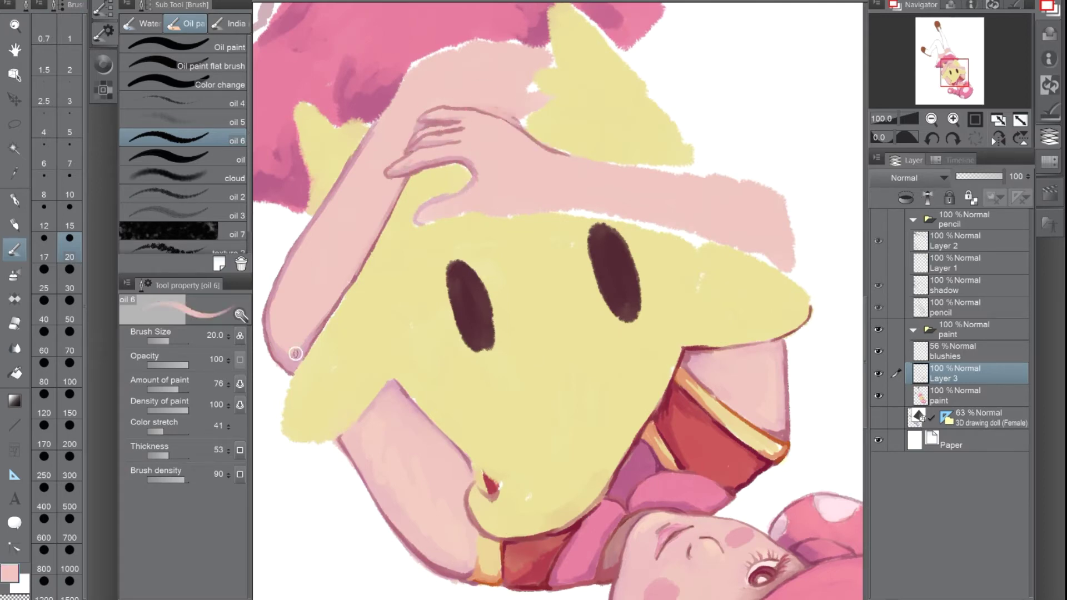
pyautogui.keyDown('alt'); pyautogui.click(414, 222); pyautogui.keyUp('alt')
pyautogui.moveTo(414, 222)
pyautogui.mouseDown()
pyautogui.moveTo(704, 213)
pyautogui.moveTo(794, 261)
pyautogui.mouseUp()
pyautogui.keyDown('alt'); pyautogui.click(340, 179); pyautogui.keyUp('alt')
pyautogui.keyDown('alt'); pyautogui.click(562, 145); pyautogui.keyUp('alt')
pyautogui.moveTo(561, 145); pyautogui.dragTo(783, 189)
# Outline the pink skirt's edges along its hem in dark magenta with brush size 15
pyautogui.press('[')
pyautogui.press('[')
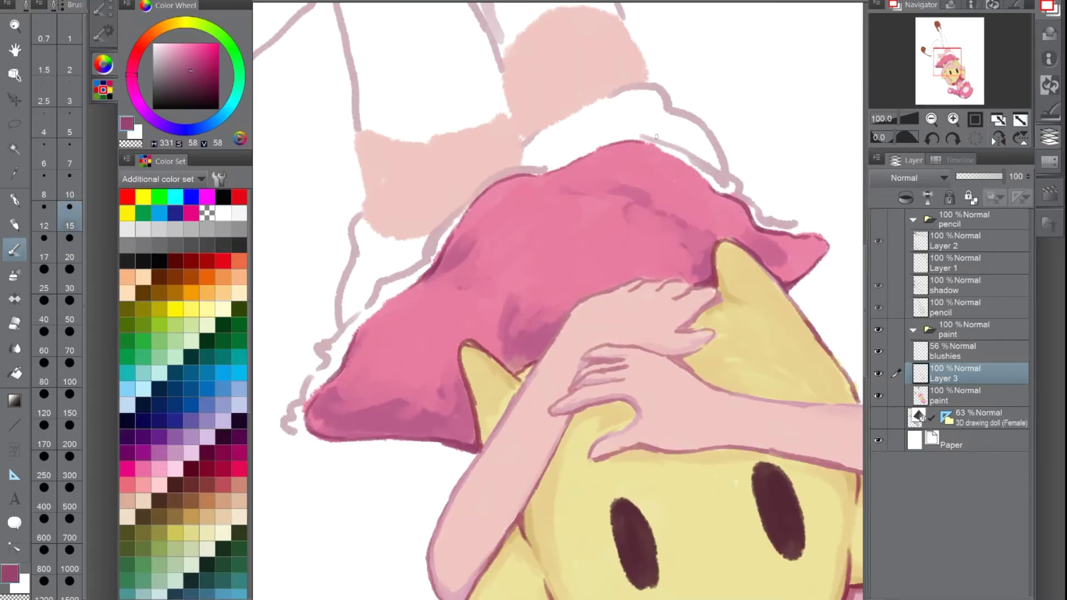
pyautogui.moveTo(656, 167); pyautogui.dragTo(722, 150)
pyautogui.moveTo(389, 422)
pyautogui.mouseDown()
pyautogui.moveTo(472, 378)
pyautogui.moveTo(400, 407)
pyautogui.mouseUp()
pyautogui.hotkey('ctrl', '0')
pyautogui.hotkey('ctrl', 'alt', '0')
pyautogui.moveTo(400, 367); pyautogui.dragTo(590, 476)
# Paint the skirt's frilled hem and underskirt in pale pink on the paint layer, starting at brush size 20
pyautogui.keyDown('alt'); pyautogui.click(590, 476); pyautogui.keyUp('alt')
pyautogui.click(70, 256)
pyautogui.click(167, 45)
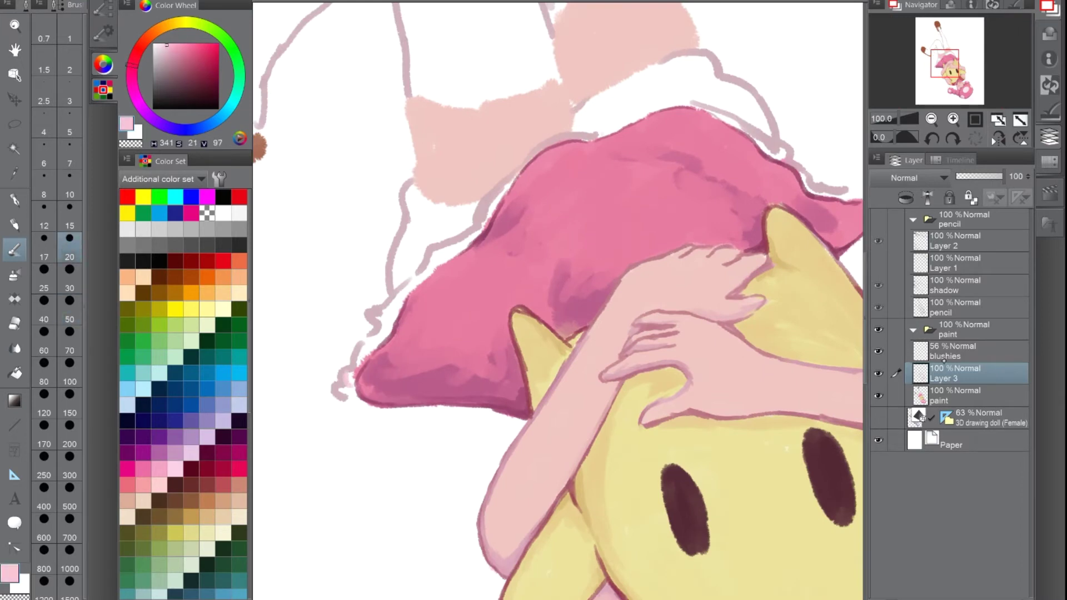
pyautogui.click(950, 396)
pyautogui.moveTo(345, 369); pyautogui.dragTo(348, 376)
pyautogui.moveTo(382, 312); pyautogui.dragTo(472, 228)
pyautogui.moveTo(445, 278); pyautogui.dragTo(409, 261)
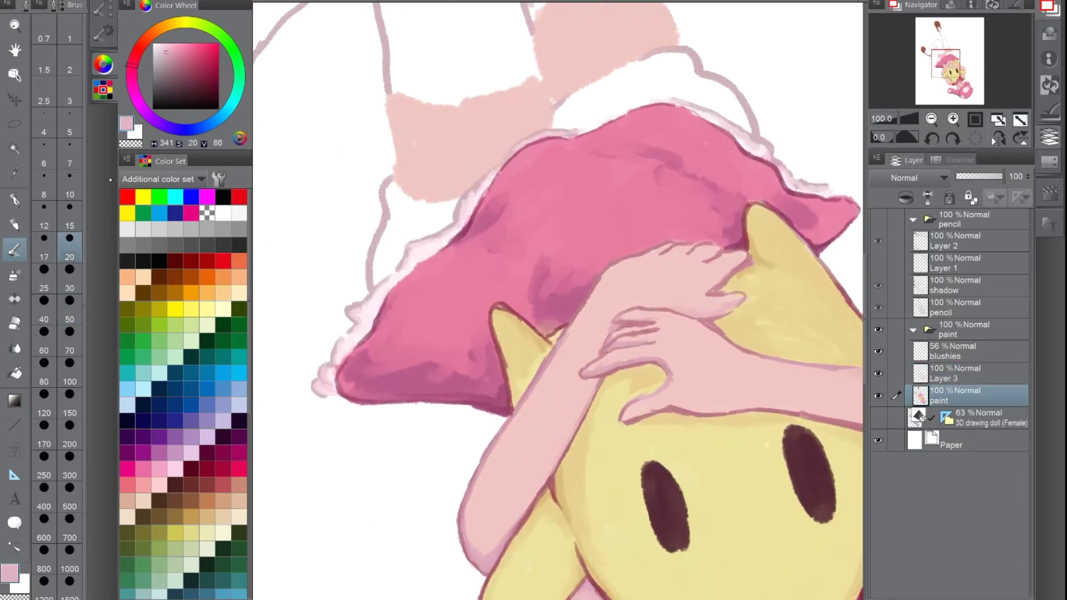
# Outline the frill and bloomers in dark purple-magenta at brush size 10, adding small gathering folds on Layer 3
pyautogui.click(69, 194)
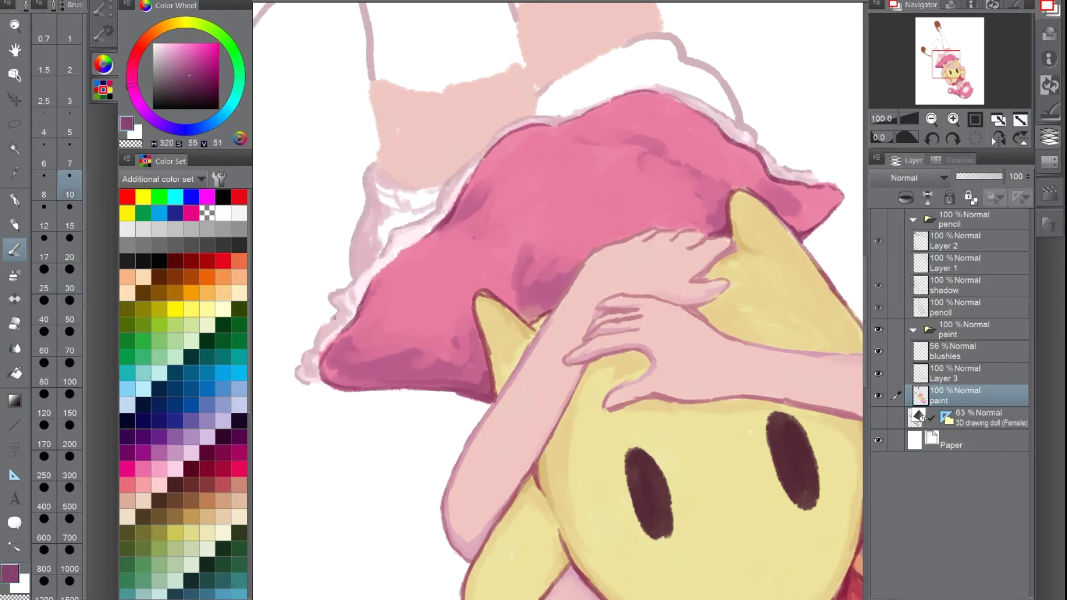
pyautogui.hotkey('alt', ']')
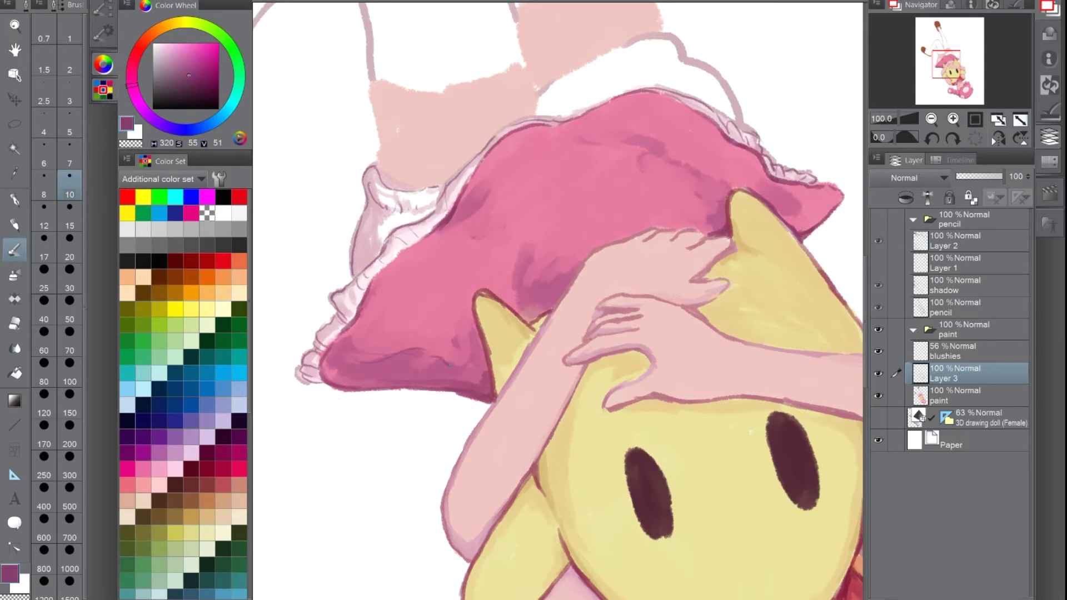
# Shade the white bloomers and ruffle folds with sampled pale pink on the paint layer using a larger brush
pyautogui.hotkey('alt', '[')
pyautogui.keyDown('alt'); pyautogui.click(670, 62); pyautogui.keyUp('alt')
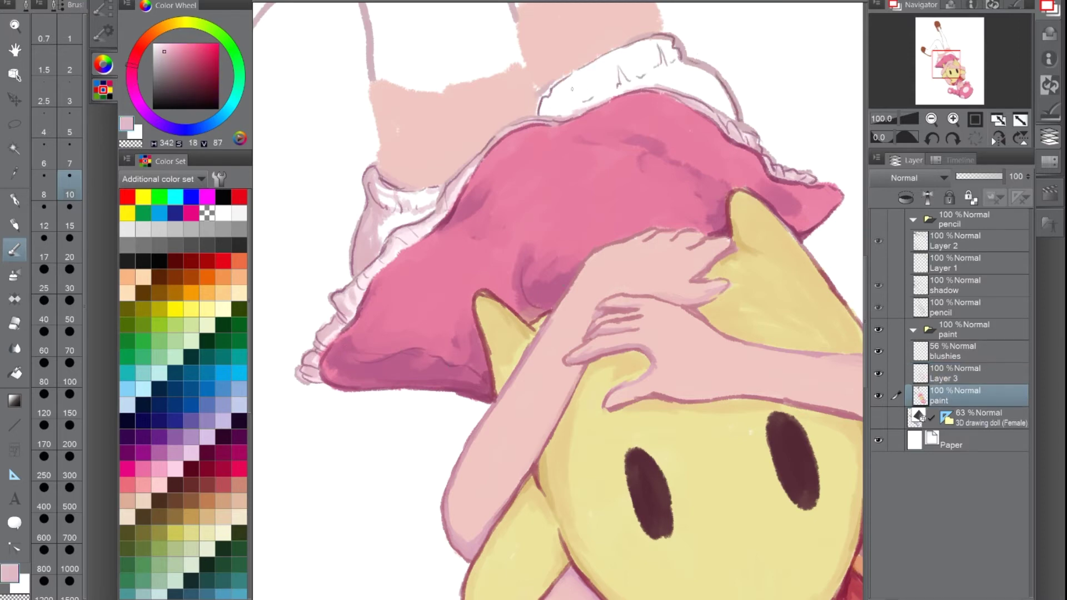
pyautogui.press(']')
pyautogui.press(']')
pyautogui.press(']')
pyautogui.press(']')
pyautogui.press(']')
pyautogui.press(']')
pyautogui.moveTo(550, 103); pyautogui.dragTo(725, 99)
pyautogui.keyDown('alt'); pyautogui.click(725, 100); pyautogui.keyUp('alt')
# Shade the stocking around the bent leg's foot with pale pinkish grey at brush size 100
pyautogui.scroll(-5, 725, 100)
pyautogui.scroll(5, 797, 159)
pyautogui.moveTo(797, 160)
pyautogui.mouseDown()
pyautogui.moveTo(1013, 90)
pyautogui.moveTo(830, 260)
pyautogui.moveTo(778, 262)
pyautogui.mouseUp()
pyautogui.press(']')
pyautogui.press(']')
pyautogui.press(']')
pyautogui.press(']')
pyautogui.moveTo(316, 393); pyautogui.dragTo(361, 439)
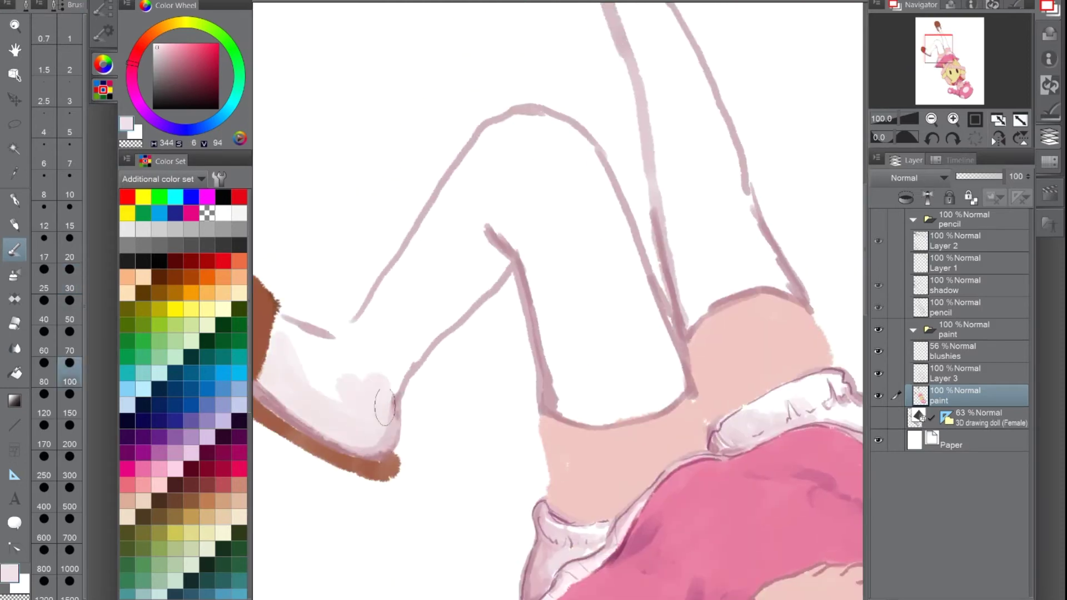
pyautogui.keyDown('alt'); pyautogui.click(389, 389); pyautogui.keyUp('alt')
# Shade the rest of the bent leg's stocking and the raised leg's stocking with soft pinkish grey
pyautogui.moveTo(389, 389); pyautogui.dragTo(472, 289)
pyautogui.scroll(-2, 472, 289)
pyautogui.moveTo(489, 223); pyautogui.dragTo(472, 252)
pyautogui.keyDown('alt'); pyautogui.click(473, 252); pyautogui.keyUp('alt')
pyautogui.moveTo(377, 355)
pyautogui.mouseDown()
pyautogui.moveTo(427, 322)
pyautogui.moveTo(489, 228)
pyautogui.moveTo(547, 298)
pyautogui.mouseUp()
pyautogui.moveTo(634, 130); pyautogui.dragTo(639, 264)
pyautogui.moveTo(628, 222); pyautogui.dragTo(653, 328)
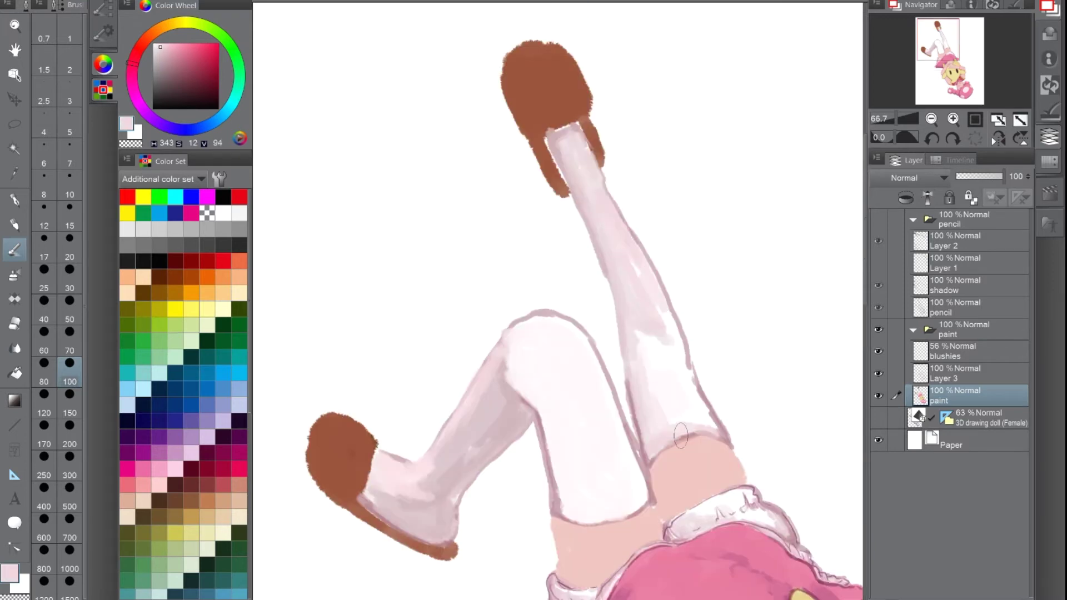
# Outline both stockings in dark magenta on Layer 3 with brush size 10
pyautogui.scroll(4, 555, 334)
pyautogui.click(967, 372)
pyautogui.keyDown('alt'); pyautogui.click(468, 272); pyautogui.keyUp('alt')
pyautogui.click(70, 194)
pyautogui.scroll(-2, 468, 272)
pyautogui.moveTo(555, 278)
pyautogui.mouseDown()
pyautogui.moveTo(556, 166)
pyautogui.moveTo(611, 278)
pyautogui.mouseUp()
pyautogui.keyDown('alt'); pyautogui.click(645, 224); pyautogui.keyUp('alt')
pyautogui.hotkey('ctrl', 'alt', '0')
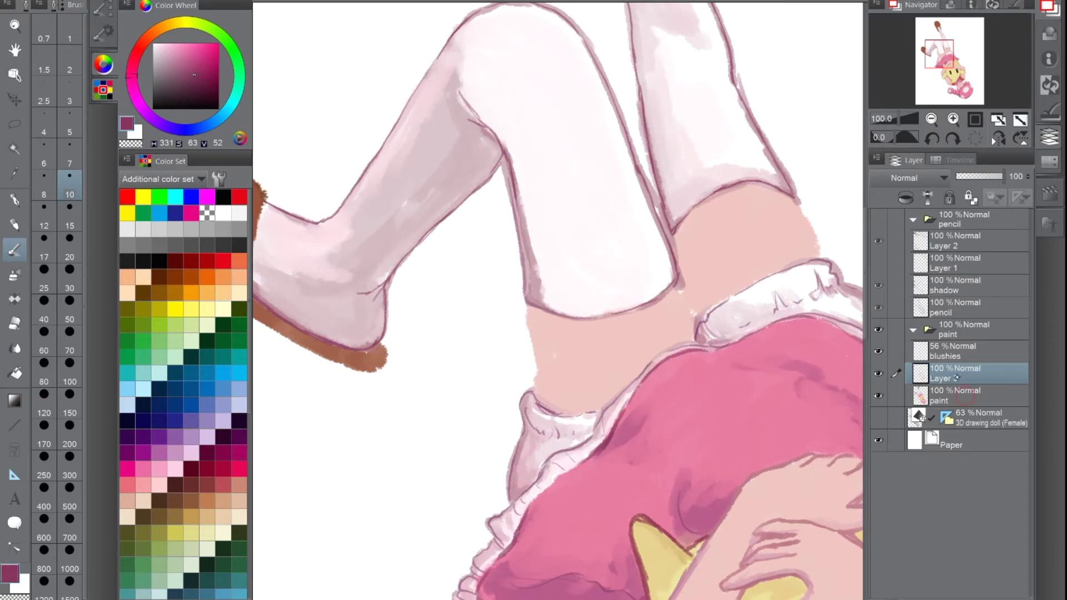
# Shade the bare skin of both thighs with mauve pink on the paint layer at brush size 30
pyautogui.keyDown('alt'); pyautogui.click(533, 122); pyautogui.keyUp('alt')
pyautogui.click(70, 288)
pyautogui.moveTo(517, 89)
pyautogui.mouseDown()
pyautogui.moveTo(542, 182)
pyautogui.moveTo(542, 97)
pyautogui.mouseUp()
pyautogui.hotkey('ctrl', '-')
pyautogui.moveTo(514, 155); pyautogui.dragTo(483, 239)
pyautogui.moveTo(517, 117)
pyautogui.mouseDown()
pyautogui.moveTo(483, 189)
pyautogui.moveTo(505, 220)
pyautogui.mouseUp()
pyautogui.moveTo(611, 100); pyautogui.dragTo(505, 172)
pyautogui.moveTo(439, 303); pyautogui.dragTo(432, 286)
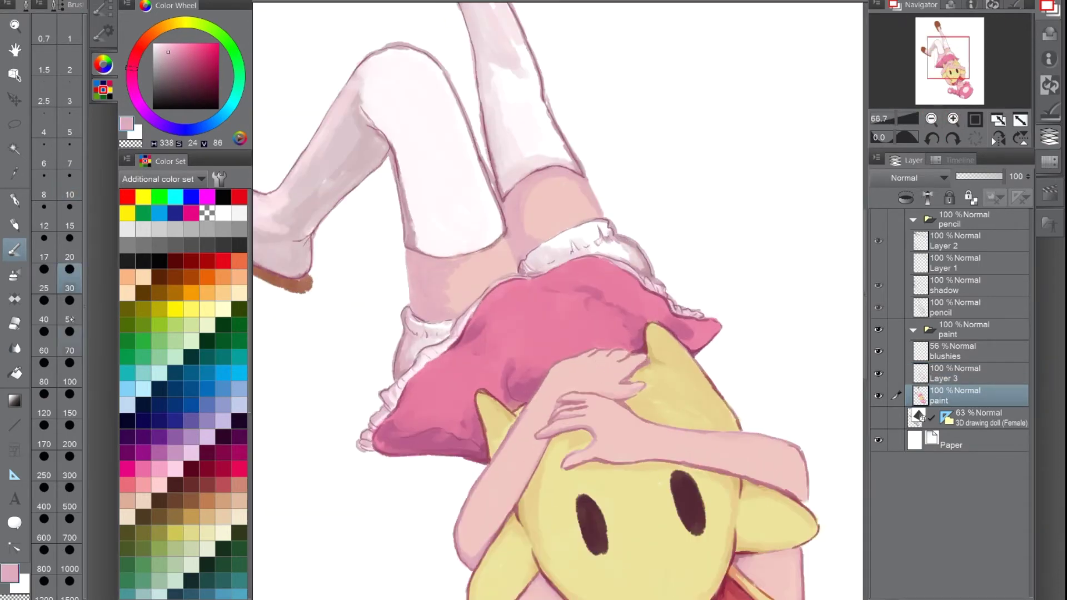
# Outline the bent leg's bare thigh in dusky pink on Layer 3 with brush size 15
pyautogui.scroll(3, 555, 361)
pyautogui.click(956, 373)
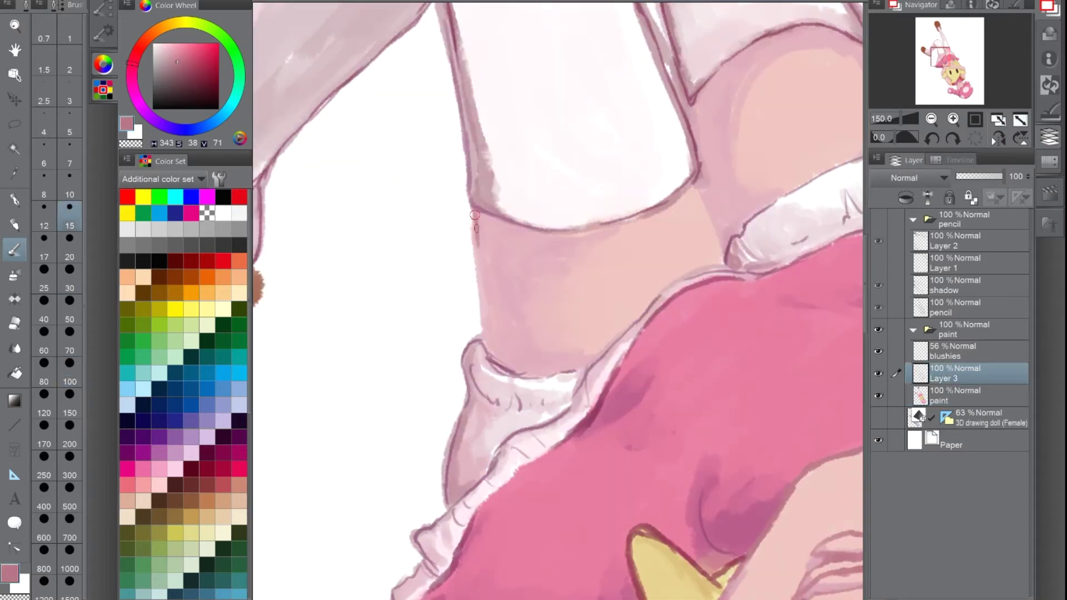
pyautogui.moveTo(475, 211); pyautogui.dragTo(486, 272)
# Shade the brown shoe's sole and edge on the paint layer with brush size 30
pyautogui.click(955, 395)
pyautogui.click(69, 287)
pyautogui.moveTo(278, 300); pyautogui.dragTo(489, 434)
pyautogui.moveTo(345, 294); pyautogui.dragTo(495, 428)
# Add a new layer beneath the paint layer and name it grass
pyautogui.moveTo(939, 39)
pyautogui.mouseDown()
pyautogui.moveTo(944, 22)
pyautogui.moveTo(983, 52)
pyautogui.mouseUp()
pyautogui.scroll(-5, 978, 44)
pyautogui.click(905, 198)
pyautogui.doubleClick(940, 423)
pyautogui.write('grass')
pyautogui.press('Return')
# Choose olive (H 52, S 82, V 54), clear the first strokes and paint a grass patch beside the figure at size 200
pyautogui.click(205, 73)
pyautogui.click(69, 413)
pyautogui.moveTo(383, 316); pyautogui.dragTo(430, 417)
pyautogui.click(177, 22)
pyautogui.moveTo(383, 319)
pyautogui.mouseDown()
pyautogui.moveTo(449, 445)
pyautogui.moveTo(478, 466)
pyautogui.mouseUp()
pyautogui.press('Delete')
pyautogui.moveTo(461, 400); pyautogui.dragTo(511, 489)
pyautogui.moveTo(482, 436); pyautogui.dragTo(461, 500)
pyautogui.click(103, 31)
pyautogui.click(103, 63)
pyautogui.click(102, 31)
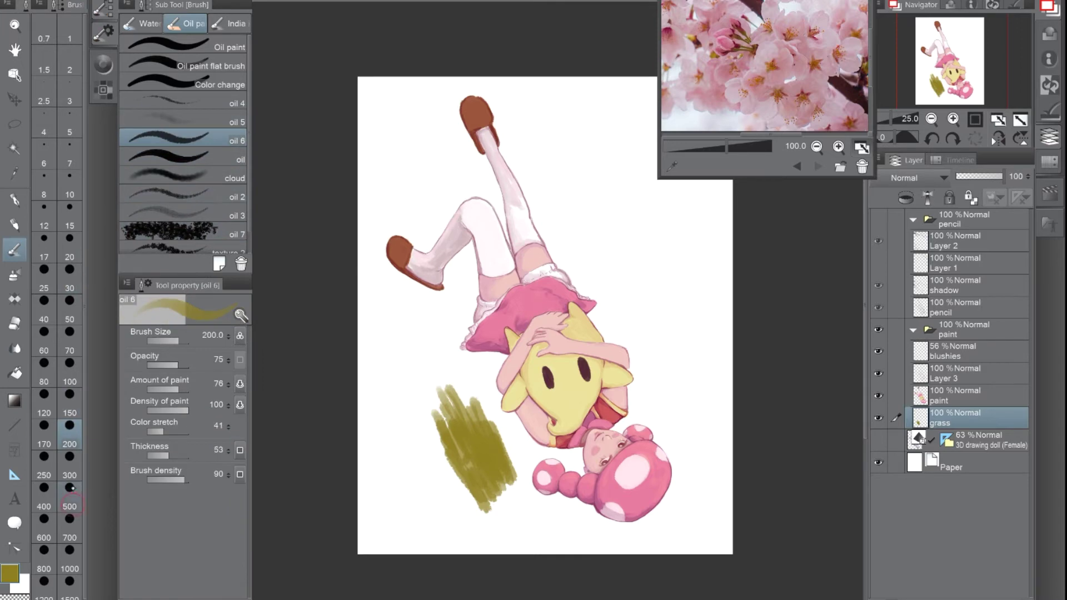
pyautogui.moveTo(423, 412); pyautogui.dragTo(500, 544)
# Block in the lower part of the canvas with broad olive grass strokes at brush size 700
pyautogui.click(103, 64)
pyautogui.click(69, 537)
pyautogui.moveTo(384, 328); pyautogui.dragTo(445, 550)
pyautogui.moveTo(361, 311)
pyautogui.mouseDown()
pyautogui.moveTo(478, 550)
pyautogui.moveTo(450, 575)
pyautogui.mouseUp()
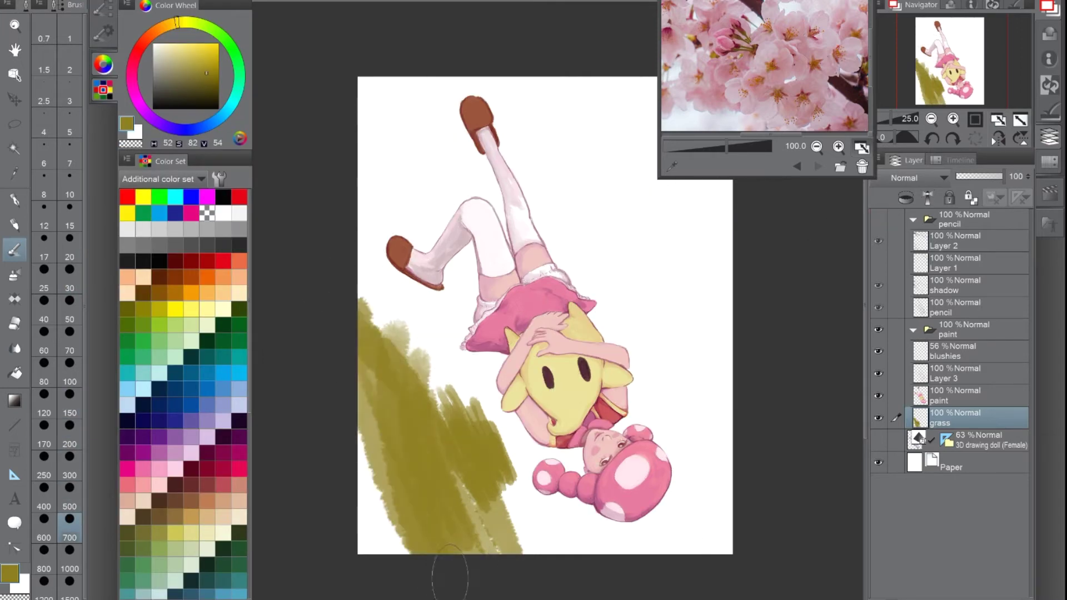
pyautogui.moveTo(384, 389); pyautogui.dragTo(405, 567)
pyautogui.moveTo(461, 391); pyautogui.dragTo(556, 550)
pyautogui.moveTo(534, 472); pyautogui.dragTo(684, 571)
pyautogui.moveTo(655, 467); pyautogui.dragTo(712, 550)
pyautogui.moveTo(717, 406)
pyautogui.mouseDown()
pyautogui.moveTo(671, 432)
pyautogui.moveTo(717, 545)
pyautogui.mouseUp()
# Extend the olive grass around the star, arms and skirt with brush size 500
pyautogui.click(70, 506)
pyautogui.moveTo(617, 367); pyautogui.dragTo(689, 439)
pyautogui.moveTo(500, 411); pyautogui.dragTo(577, 473)
pyautogui.moveTo(600, 317); pyautogui.dragTo(722, 439)
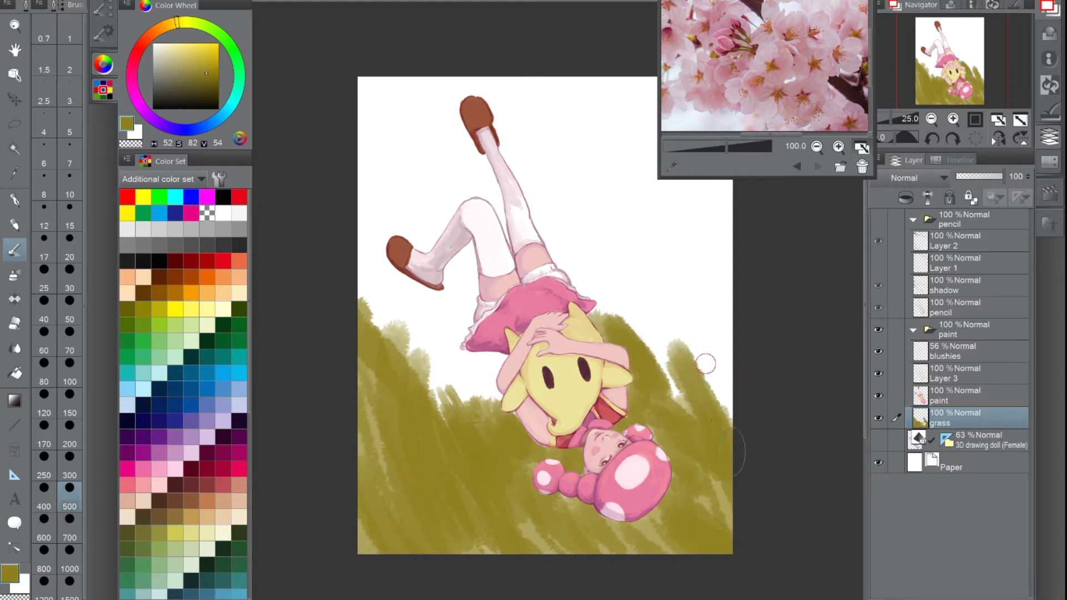
pyautogui.moveTo(695, 333); pyautogui.dragTo(722, 428)
pyautogui.moveTo(456, 344); pyautogui.dragTo(500, 409)
pyautogui.moveTo(439, 289); pyautogui.dragTo(489, 408)
# Extend the olive grass up both sides of the skirt and along the canvas's left edge
pyautogui.moveTo(416, 322); pyautogui.dragTo(478, 422)
pyautogui.moveTo(589, 256); pyautogui.dragTo(683, 378)
pyautogui.moveTo(666, 311); pyautogui.dragTo(728, 416)
pyautogui.moveTo(556, 278); pyautogui.dragTo(500, 382)
pyautogui.moveTo(328, 189); pyautogui.dragTo(333, 377)
pyautogui.moveTo(311, 289); pyautogui.dragTo(362, 461)
pyautogui.moveTo(333, 423); pyautogui.dragTo(406, 355)
pyautogui.moveTo(389, 411); pyautogui.dragTo(411, 344)
# Fill the background around the stockings and shoes with olive grass strokes at brush size 500
pyautogui.scroll(5, 406, 366)
pyautogui.moveTo(445, 214); pyautogui.dragTo(495, 44)
pyautogui.moveTo(555, 61); pyautogui.dragTo(711, 256)
pyautogui.moveTo(473, 167); pyautogui.dragTo(525, 417)
pyautogui.moveTo(528, 155); pyautogui.dragTo(628, 311)
pyautogui.moveTo(455, 200); pyautogui.dragTo(511, 344)
pyautogui.moveTo(600, 195); pyautogui.dragTo(700, 356)
pyautogui.moveTo(311, 267); pyautogui.dragTo(494, 434)
pyautogui.moveTo(422, 144); pyautogui.dragTo(494, 278)
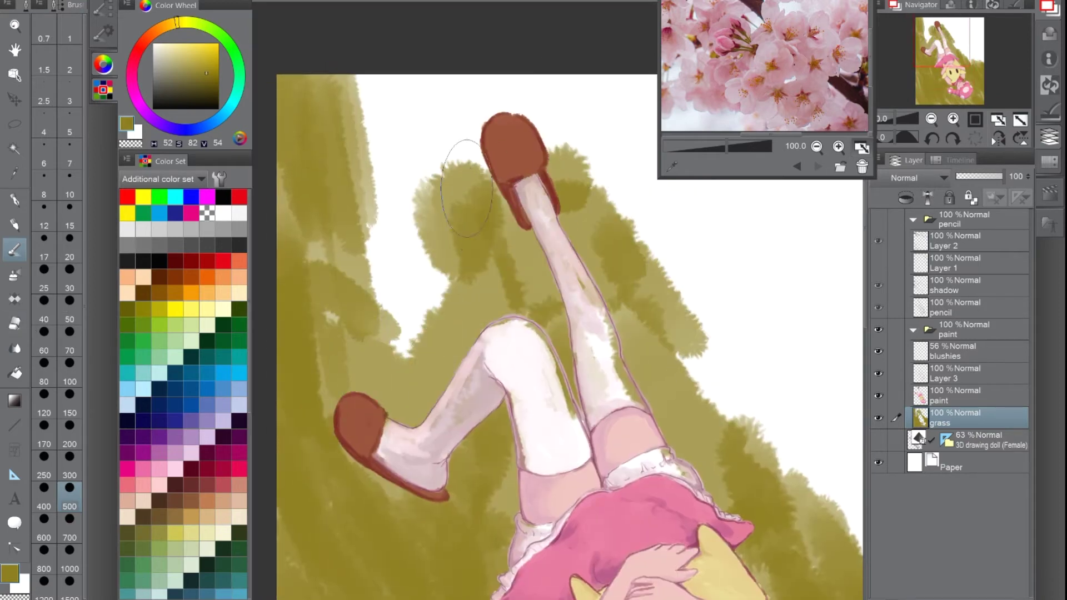
# Erase the olive paint showing through both white stockings on the grass layer with eraser size 150
pyautogui.press('e')
pyautogui.moveTo(500, 328); pyautogui.dragTo(445, 400)
pyautogui.moveTo(555, 344); pyautogui.dragTo(561, 439)
pyautogui.moveTo(528, 472); pyautogui.dragTo(550, 500)
pyautogui.moveTo(622, 400); pyautogui.dragTo(580, 311)
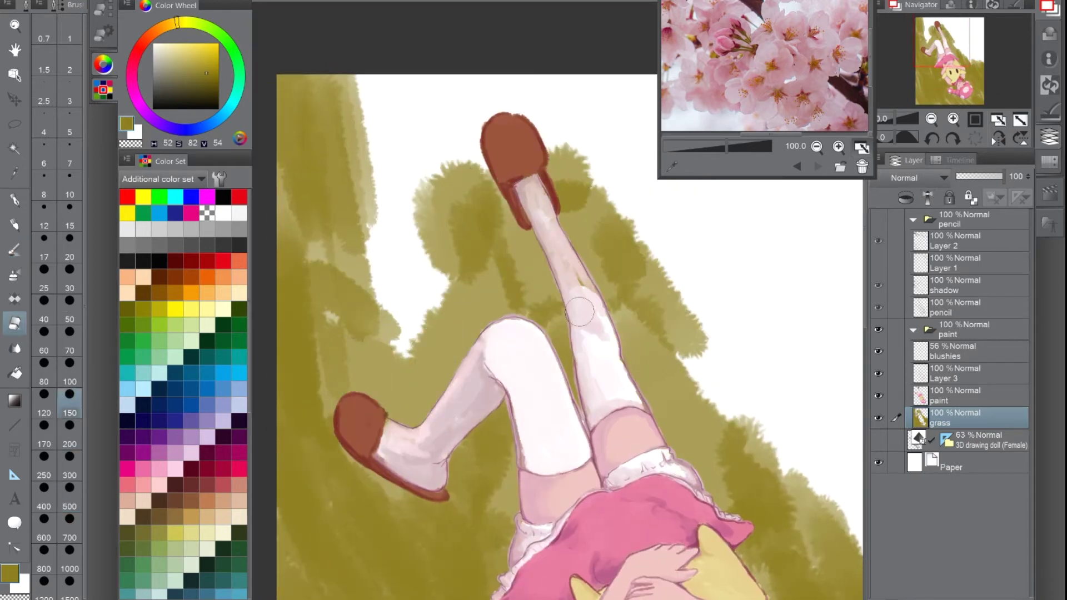
# Add lighter ochre (H 48, S 62, V 74) grass strokes across the lower and right-hand background at brush size 300
pyautogui.moveTo(383, 411); pyautogui.dragTo(355, 378)
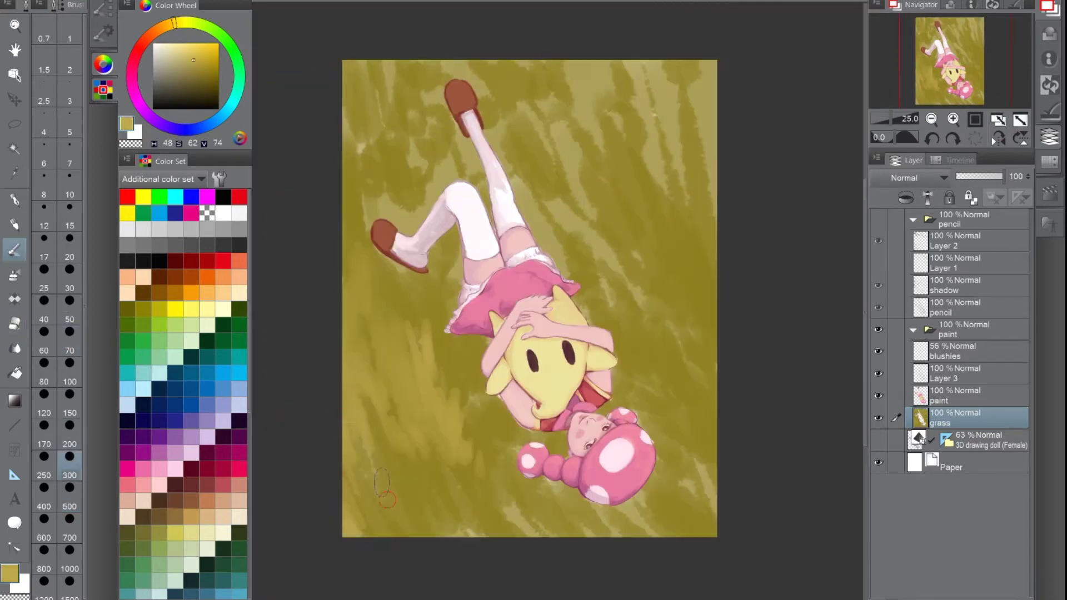
pyautogui.moveTo(500, 534); pyautogui.dragTo(445, 494)
pyautogui.moveTo(703, 450); pyautogui.dragTo(686, 405)
pyautogui.moveTo(639, 272); pyautogui.dragTo(614, 206)
pyautogui.moveTo(675, 186)
pyautogui.mouseDown()
pyautogui.moveTo(644, 158)
pyautogui.moveTo(661, 64)
pyautogui.mouseUp()
pyautogui.moveTo(709, 214); pyautogui.dragTo(693, 201)
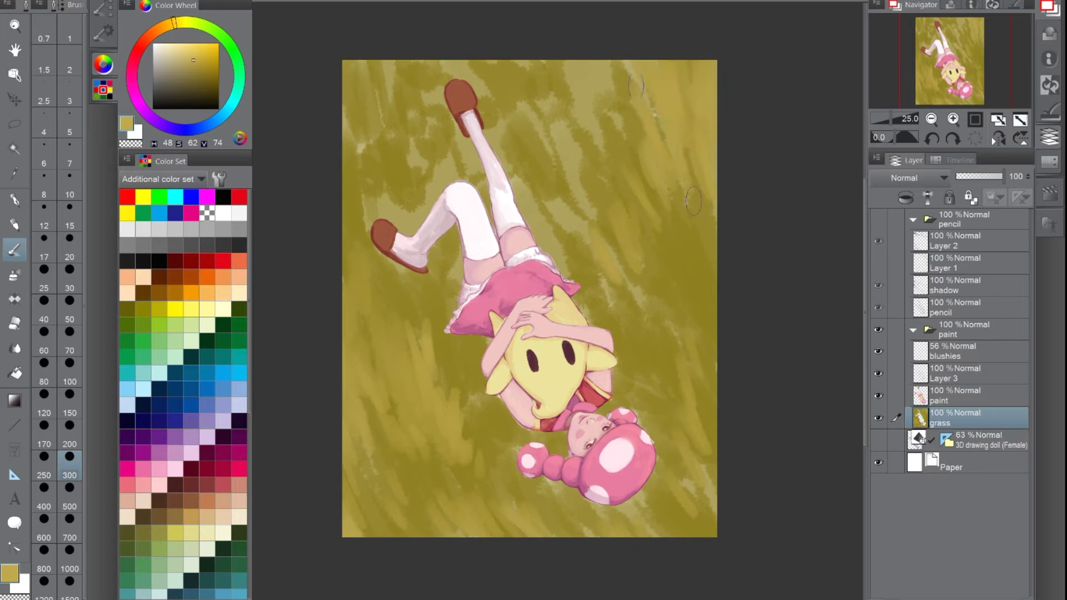
# Brush the same lighter ochre grass strokes across the upper background around the raised leg
pyautogui.moveTo(633, 108); pyautogui.dragTo(614, 62)
pyautogui.moveTo(614, 150); pyautogui.dragTo(595, 108)
pyautogui.moveTo(572, 105)
pyautogui.mouseDown()
pyautogui.moveTo(536, 63)
pyautogui.moveTo(508, 62)
pyautogui.mouseUp()
pyautogui.moveTo(622, 157); pyautogui.dragTo(603, 120)
pyautogui.moveTo(366, 139); pyautogui.dragTo(344, 73)
pyautogui.moveTo(422, 157); pyautogui.dragTo(389, 111)
pyautogui.moveTo(364, 200); pyautogui.dragTo(343, 172)
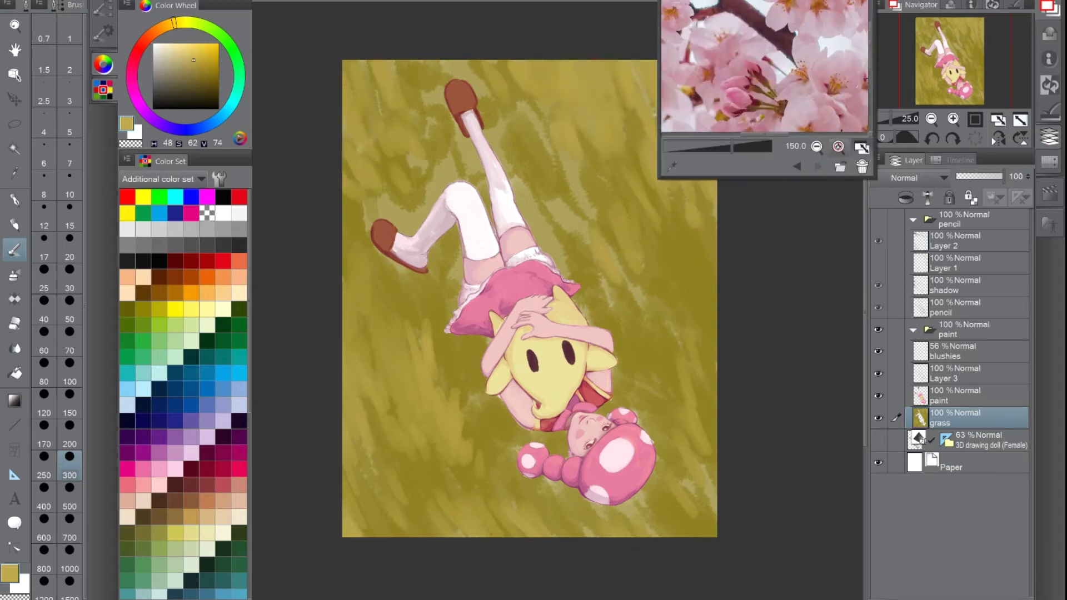
# Enlarge the cherry blossom reference and paint dark olive (H 56, S 84, V 33) shadow grass beside the figure at size 150
pyautogui.click(838, 146)
pyautogui.press(']')
pyautogui.press(']')
pyautogui.press(']')
pyautogui.press(']')
pyautogui.moveTo(433, 292); pyautogui.dragTo(387, 245)
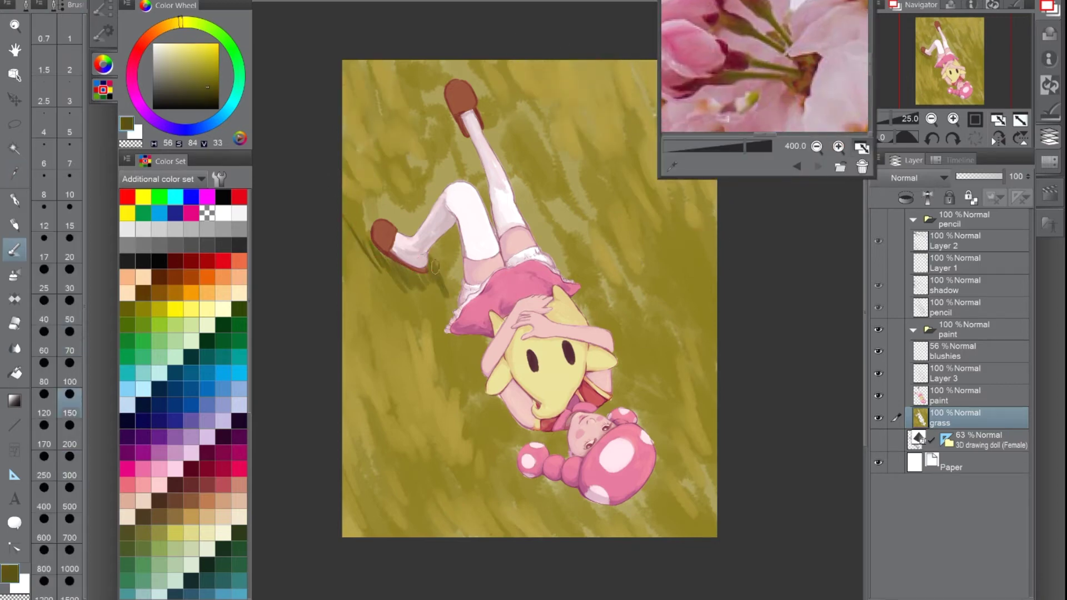
pyautogui.moveTo(461, 303); pyautogui.dragTo(417, 234)
pyautogui.moveTo(456, 325); pyautogui.dragTo(425, 277)
pyautogui.moveTo(486, 361); pyautogui.dragTo(434, 317)
pyautogui.moveTo(447, 353)
pyautogui.mouseDown()
pyautogui.moveTo(417, 286)
pyautogui.moveTo(394, 289)
pyautogui.mouseUp()
pyautogui.moveTo(510, 417); pyautogui.dragTo(469, 348)
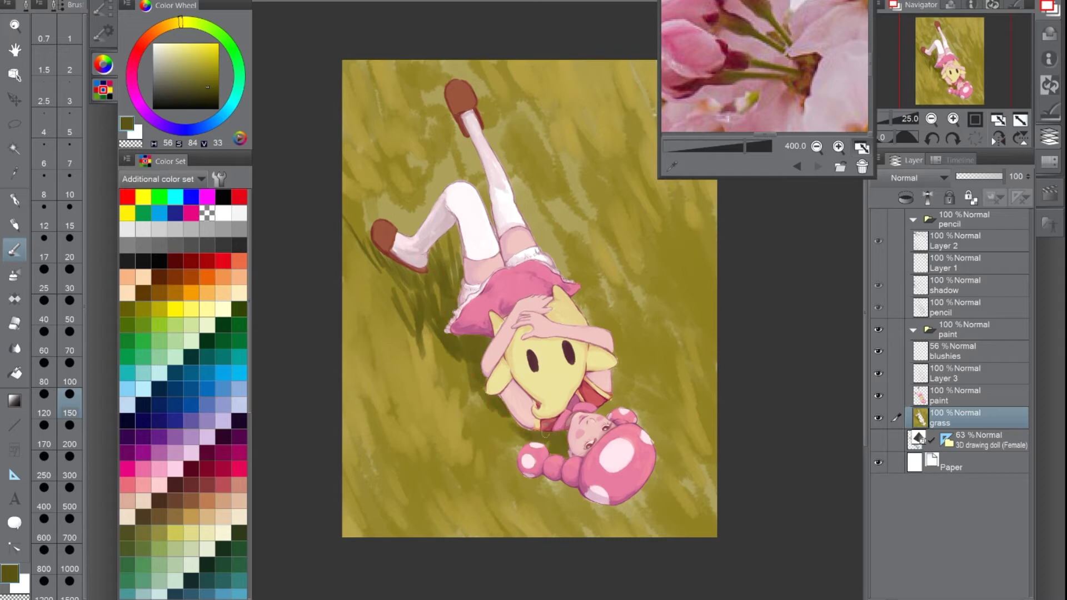
# Paint dark olive grass blades around the shoes, legs, skirt and head at brush size 100
pyautogui.press('[')
pyautogui.press('Delete')
pyautogui.hotkey('ctrl', 'z')
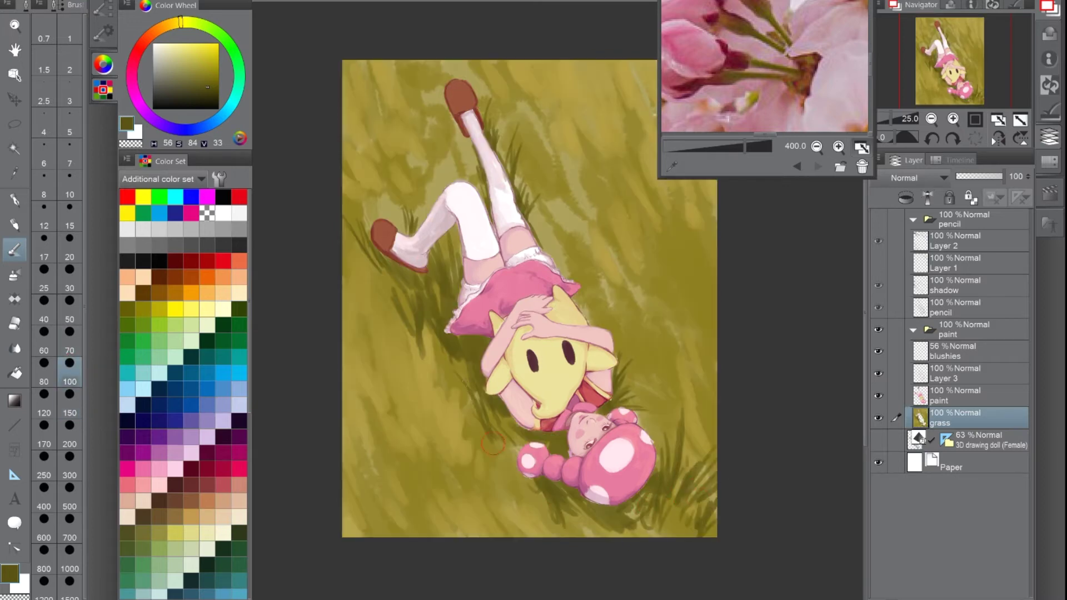
pyautogui.scroll(5, 556, 253)
pyautogui.scroll(-5, 556, 253)
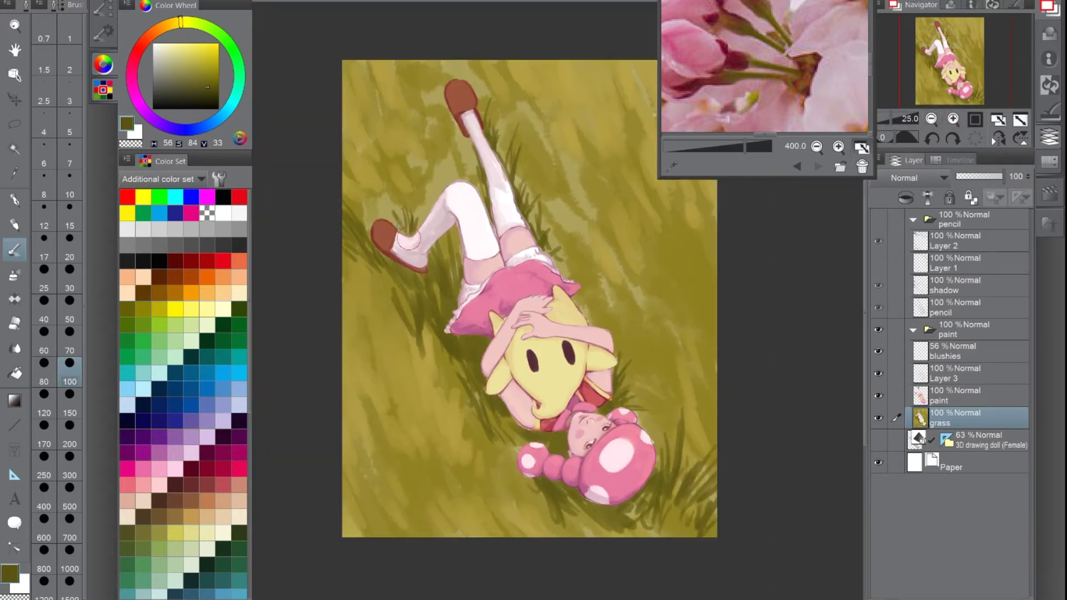
pyautogui.moveTo(387, 229); pyautogui.dragTo(371, 212)
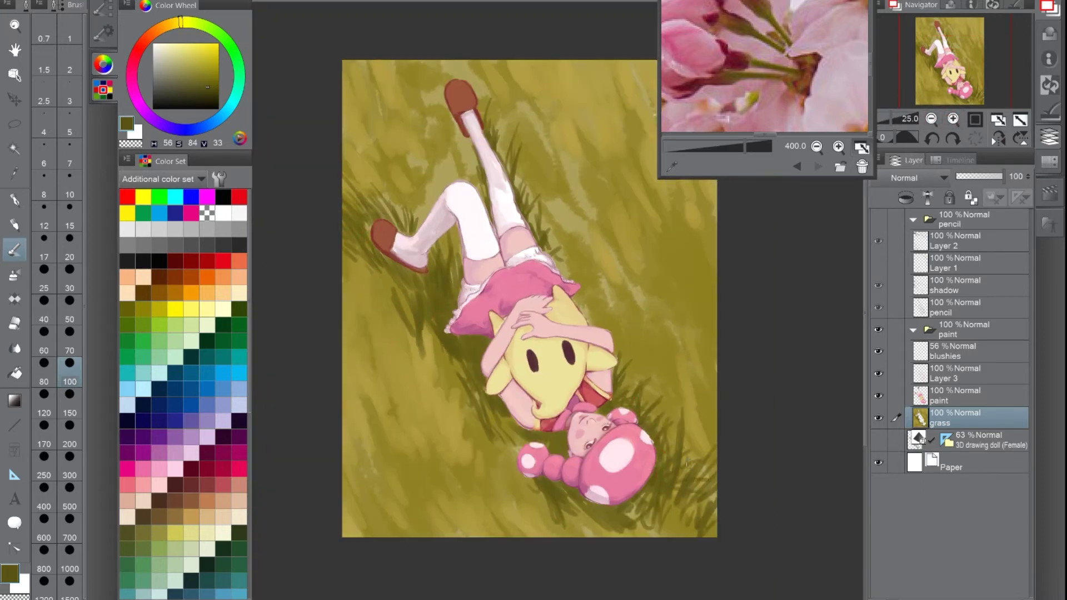
pyautogui.moveTo(456, 139); pyautogui.dragTo(440, 86)
# Add a layer named "grass" above the blushies layer and paint thin light green blades overlapping the shoe, arm and mushroom cap
pyautogui.keyDown('alt'); pyautogui.click(557, 307); pyautogui.keyUp('alt')
pyautogui.keyDown('alt'); pyautogui.click(374, 165); pyautogui.keyUp('alt')
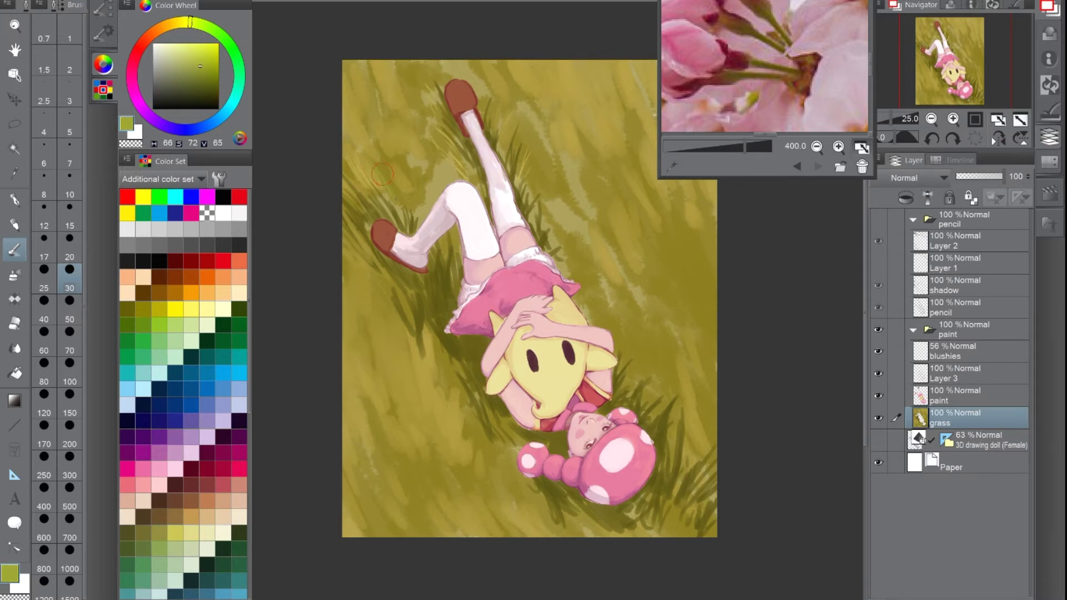
pyautogui.scroll(2, 529, 299)
pyautogui.scroll(-4, 529, 299)
pyautogui.scroll(2, 529, 298)
pyautogui.click(960, 356)
pyautogui.hotkey('ctrl', 'shift', 'n')
pyautogui.press(']')
pyautogui.press(']')
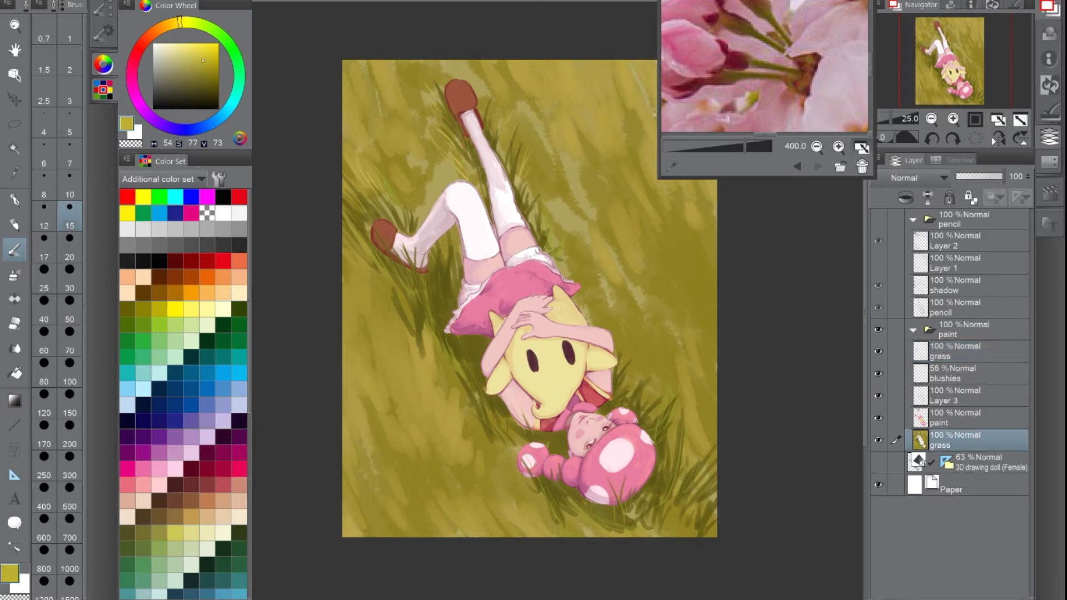
# Paint dark olive (H 55, S 84, V 38) grass tufts in the lower-left corner on the bottom grass layer, refining them at size 70
pyautogui.keyDown('ctrl'); pyautogui.keyDown('shift'); pyautogui.click(355, 460); pyautogui.keyUp('shift'); pyautogui.keyUp('ctrl')
pyautogui.keyDown('alt'); pyautogui.click(355, 460); pyautogui.keyUp('alt')
pyautogui.moveTo(371, 525); pyautogui.dragTo(379, 373)
pyautogui.moveTo(368, 509); pyautogui.dragTo(412, 386)
pyautogui.moveTo(375, 525); pyautogui.dragTo(419, 456)
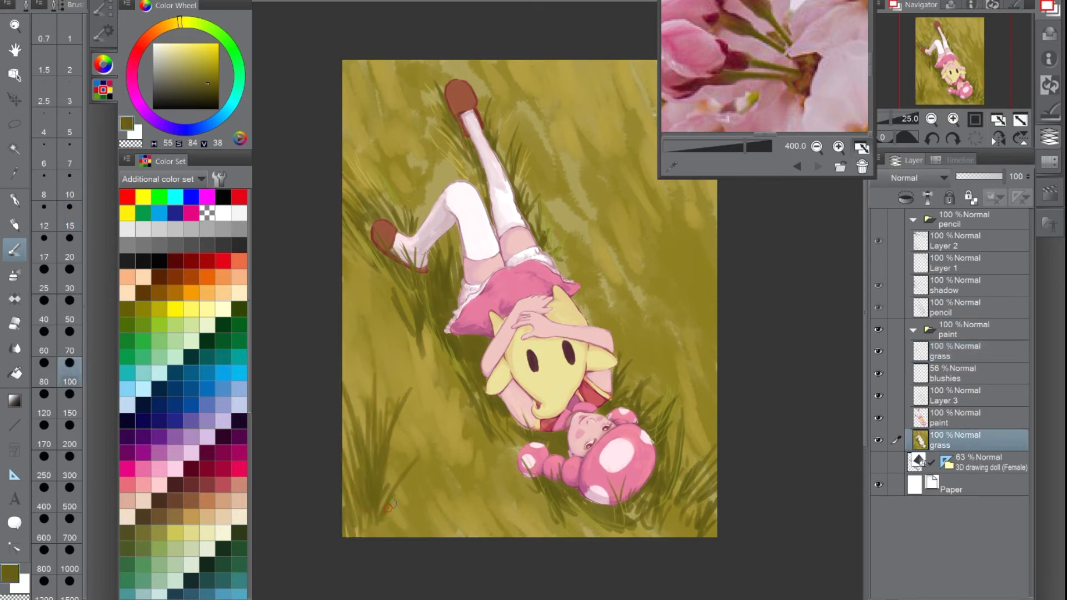
pyautogui.scroll(3, 383, 500)
pyautogui.moveTo(356, 509); pyautogui.dragTo(393, 450)
pyautogui.moveTo(423, 509); pyautogui.dragTo(556, 422)
pyautogui.press('[')
pyautogui.press('[')
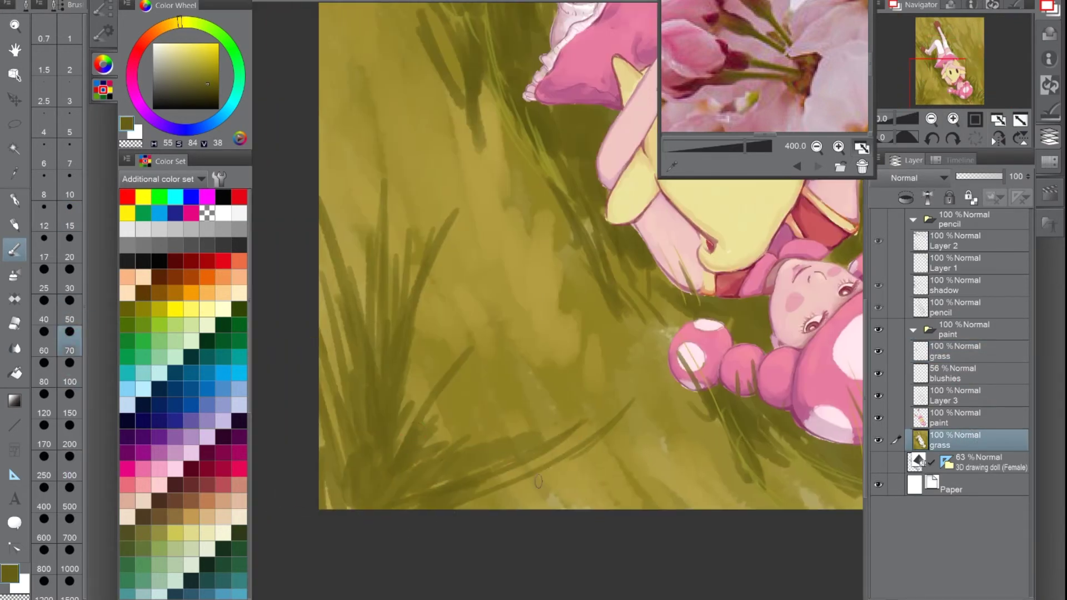
# Paint green (H 63, S 79, V 47) grass blades at size 100 across the upper-left background behind the raised leg
pyautogui.scroll(-3, 555, 444)
pyautogui.scroll(1, 555, 389)
pyautogui.scroll(-1, 561, 332)
pyautogui.press(']')
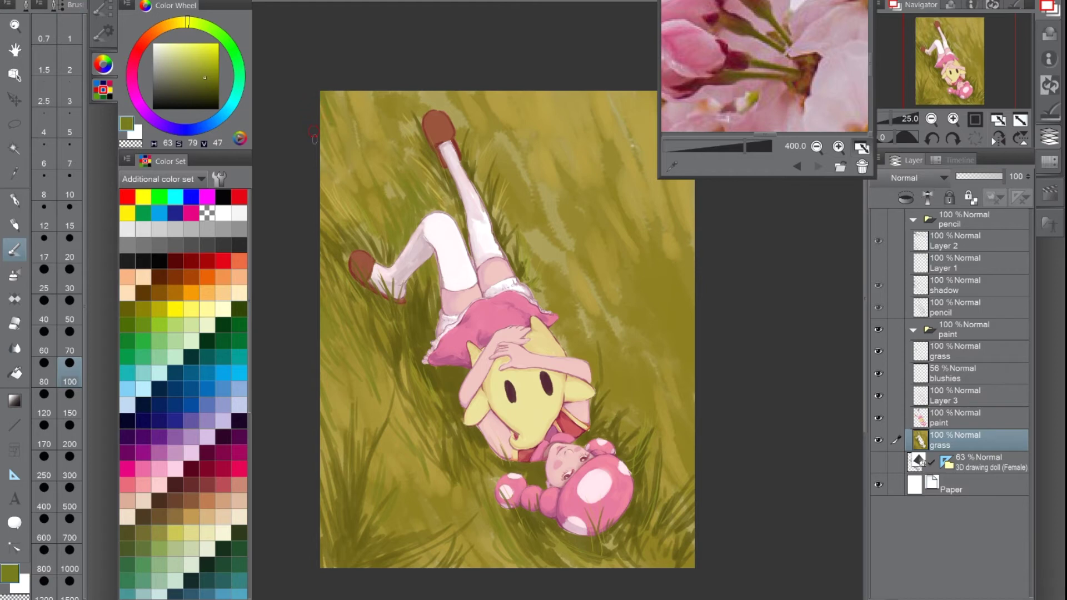
pyautogui.moveTo(333, 203); pyautogui.dragTo(358, 91)
pyautogui.moveTo(378, 136); pyautogui.dragTo(349, 83)
pyautogui.keyDown('alt'); pyautogui.click(568, 352); pyautogui.keyUp('alt')
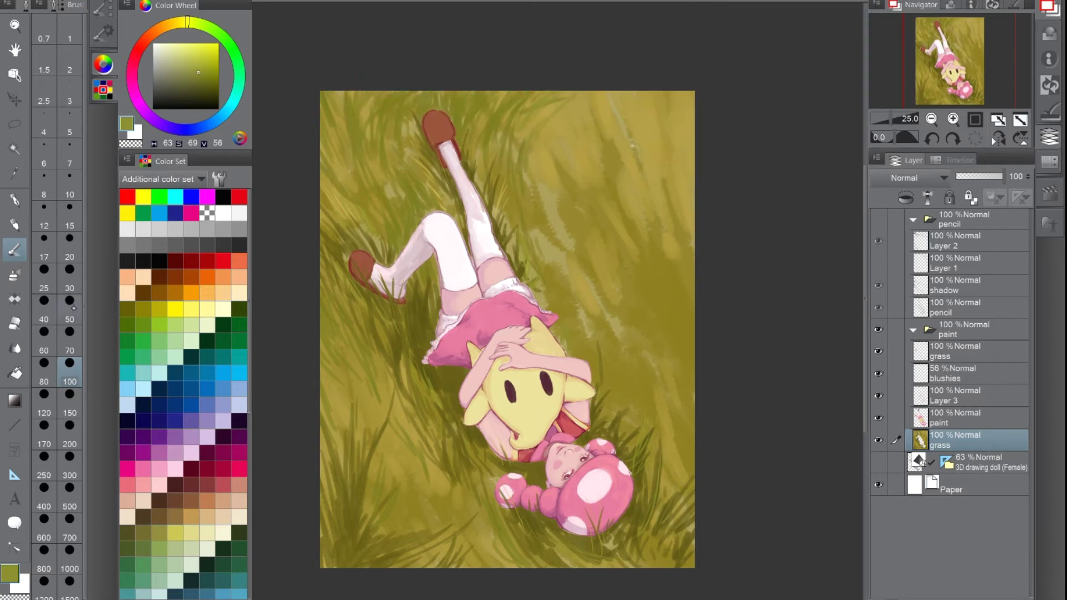
# Paint darker green (H 63, S 86, V 38) grass blades at size 50 to the right of the skirt, star and head
pyautogui.click(69, 307)
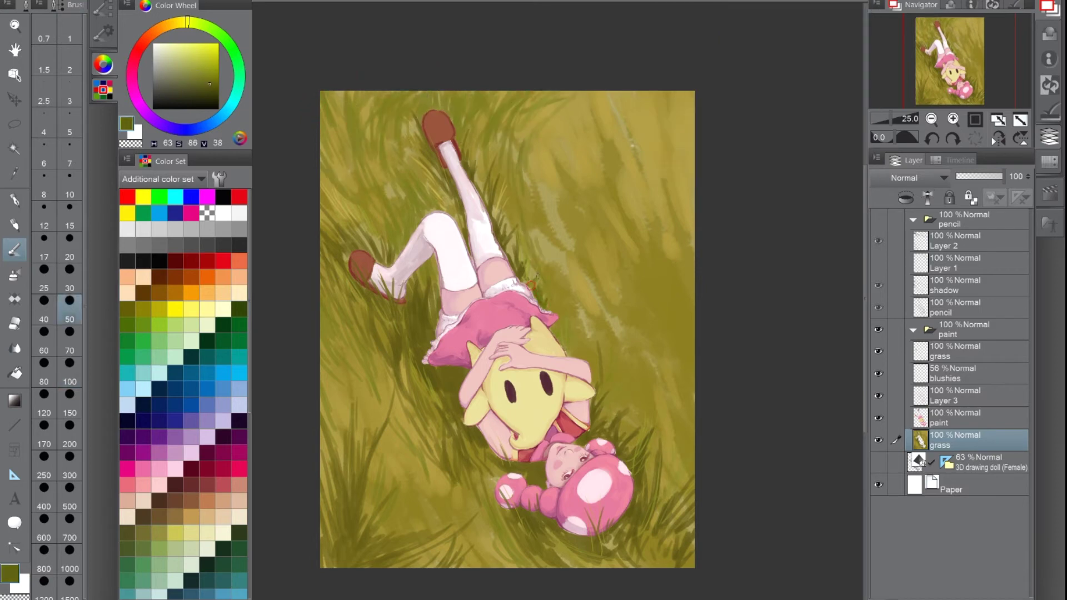
pyautogui.scroll(3, 572, 349)
pyautogui.moveTo(639, 379); pyautogui.dragTo(659, 325)
pyautogui.moveTo(656, 418)
pyautogui.mouseDown()
pyautogui.moveTo(699, 360)
pyautogui.moveTo(734, 339)
pyautogui.mouseUp()
pyautogui.scroll(-3, 695, 389)
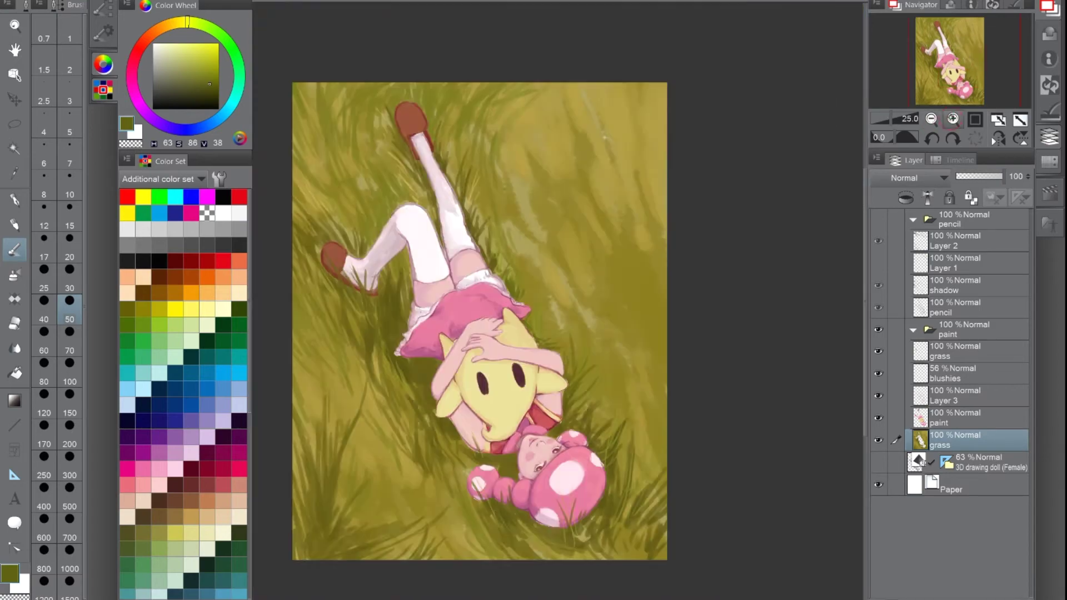
# Fill the right-hand background up to the raised leg with sweeping dark green grass blades
pyautogui.scroll(1, 611, 417)
pyautogui.moveTo(671, 392); pyautogui.dragTo(689, 340)
pyautogui.moveTo(675, 406); pyautogui.dragTo(501, 211)
pyautogui.moveTo(483, 167); pyautogui.dragTo(492, 189)
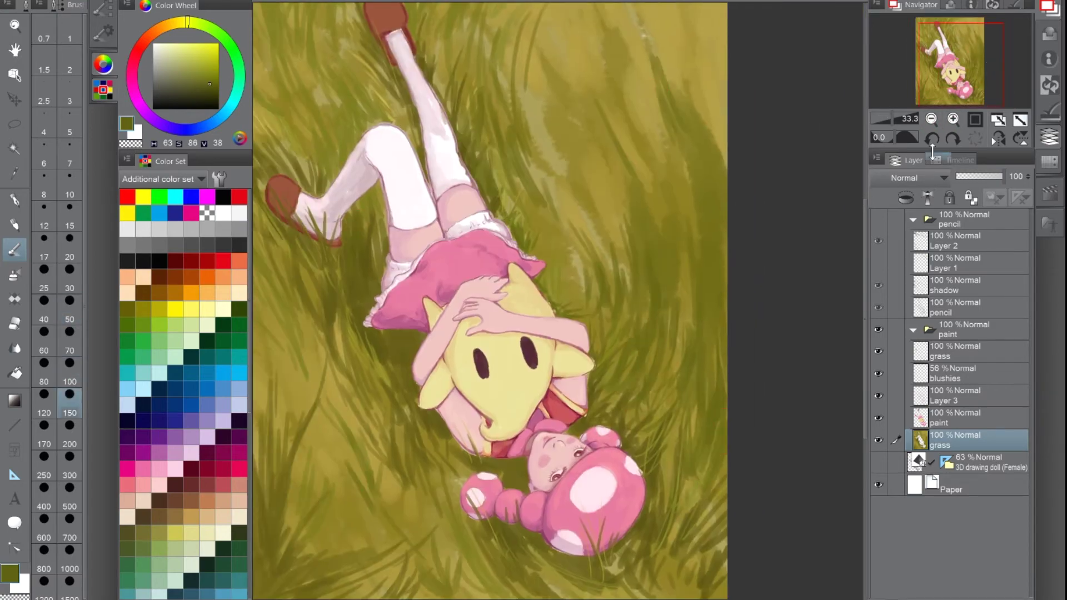
# Show the pencil sketch group and add a layer named "tree" above the upper grass layer
pyautogui.scroll(-1, 493, 187)
pyautogui.click(102, 33)
pyautogui.click(184, 234)
pyautogui.scroll(-1, 184, 167)
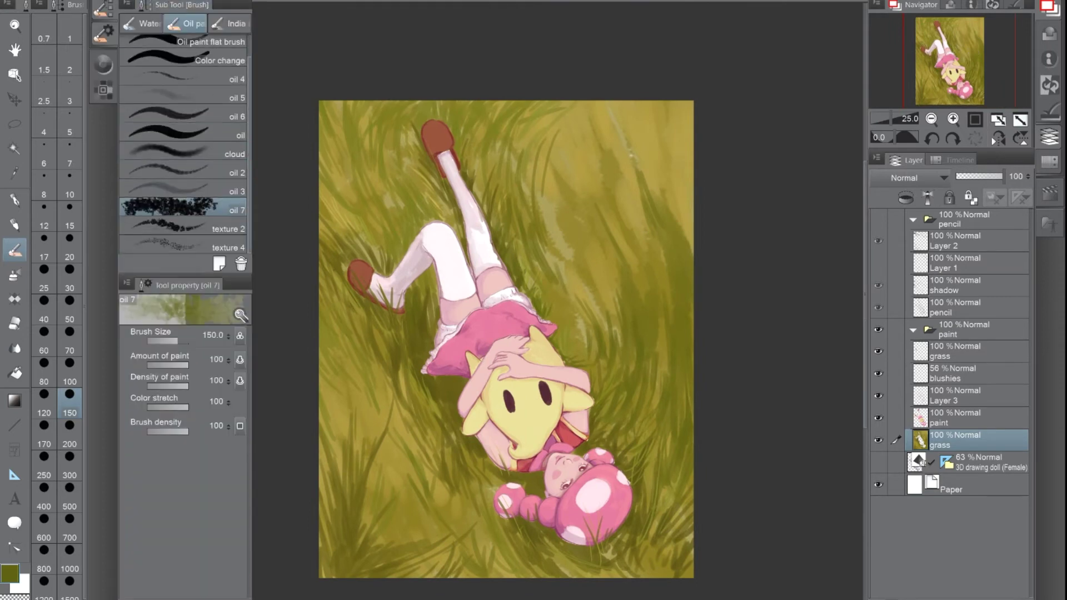
pyautogui.click(967, 350)
pyautogui.click(878, 218)
pyautogui.hotkey('ctrl', 'shift', 'n')
pyautogui.doubleClick(944, 356)
pyautogui.write('tree')
pyautogui.press('Return')
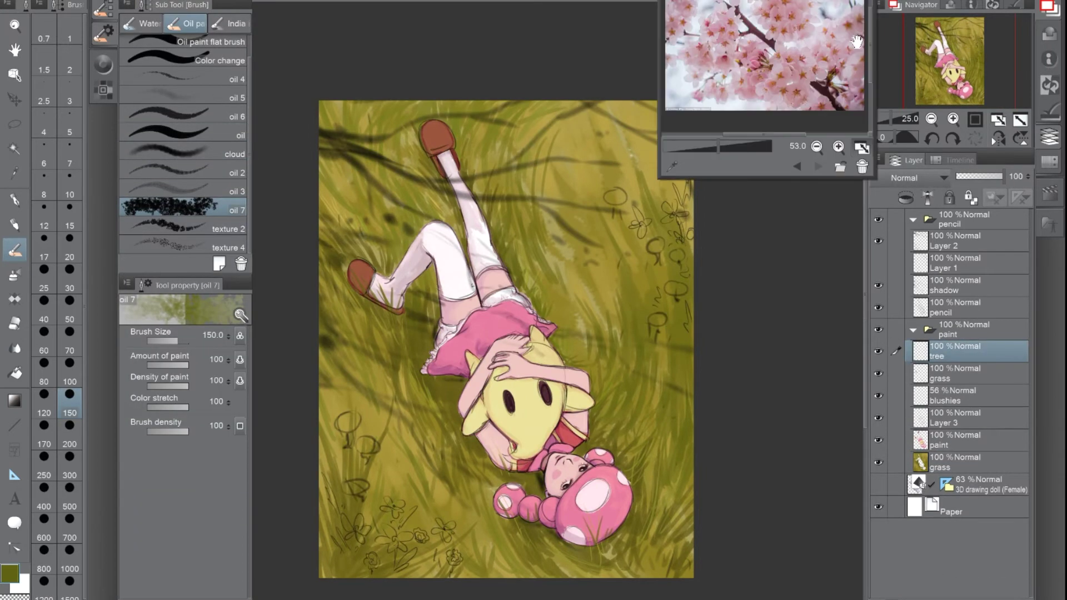
# Sample dark brown from the cherry blossom reference and paint the main branches from the upper-left edge with the oil 6 brush
pyautogui.click(1049, 34)
pyautogui.click(183, 116)
pyautogui.click(778, 33)
pyautogui.moveTo(320, 129); pyautogui.dragTo(567, 199)
pyautogui.click(69, 309)
pyautogui.click(70, 372)
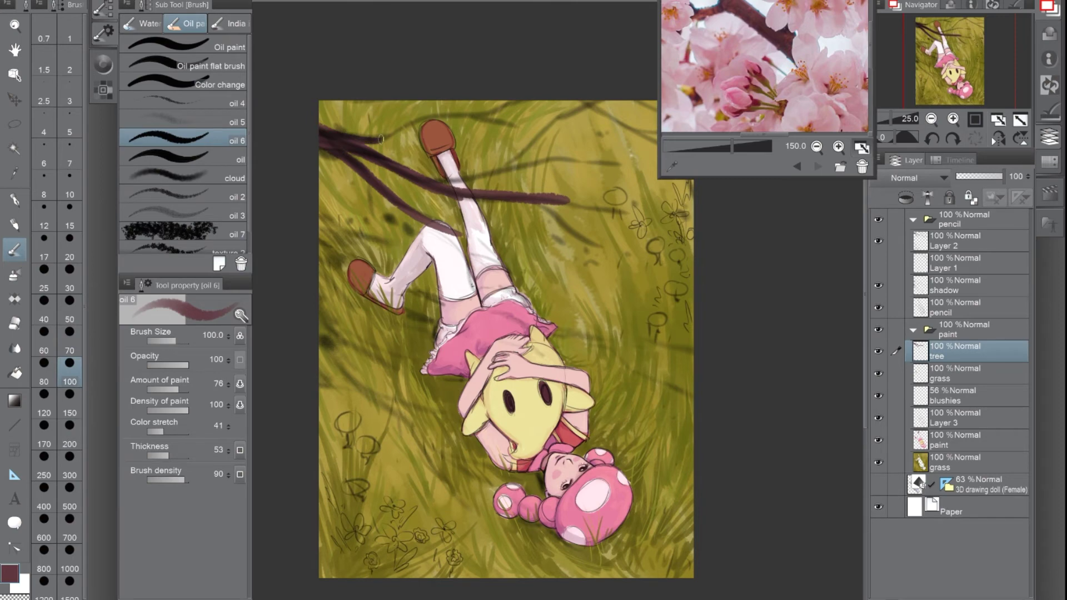
# Redo the side branches at brush size 120, spreading them across the legs and upper background, and hide the pencil sketch group
pyautogui.moveTo(359, 142); pyautogui.dragTo(520, 104)
pyautogui.click(818, 166)
pyautogui.hotkey('ctrl', 'z')
pyautogui.hotkey('ctrl', 'z')
pyautogui.click(44, 394)
pyautogui.moveTo(389, 161); pyautogui.dragTo(622, 253)
pyautogui.moveTo(423, 172); pyautogui.dragTo(605, 131)
pyautogui.moveTo(386, 136)
pyautogui.mouseDown()
pyautogui.moveTo(337, 132)
pyautogui.moveTo(575, 102)
pyautogui.mouseUp()
pyautogui.moveTo(322, 146)
pyautogui.mouseDown()
pyautogui.moveTo(561, 264)
pyautogui.moveTo(587, 309)
pyautogui.mouseUp()
pyautogui.click(878, 219)
pyautogui.moveTo(605, 250); pyautogui.dragTo(683, 267)
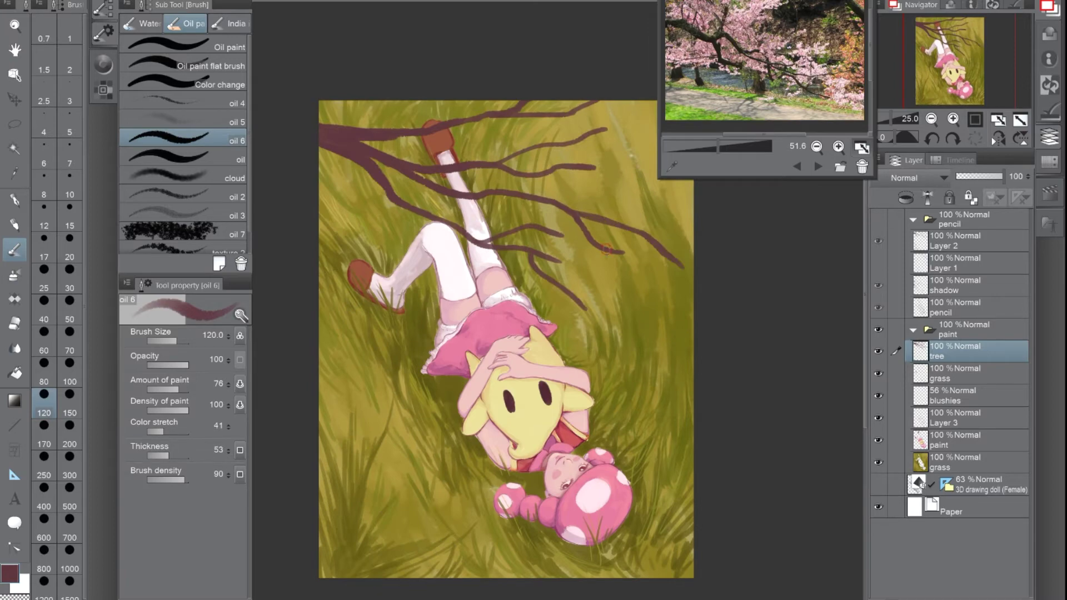
# Add finer forked twigs to the branch ends at brush sizes 100 and 80, checking them against the blossom reference
pyautogui.press('[')
pyautogui.hotkey('ctrl', '+')
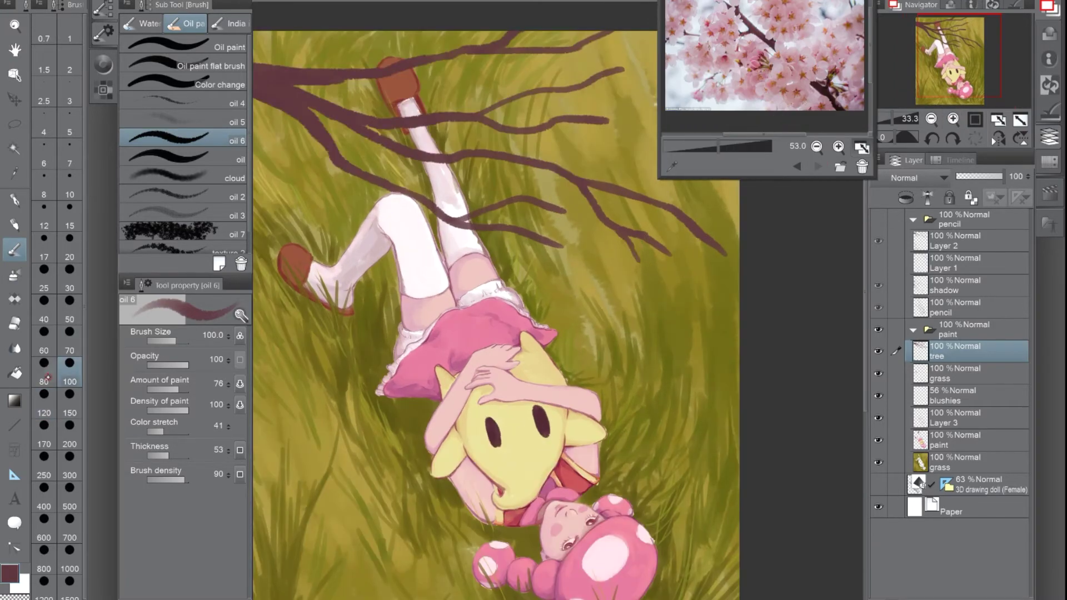
pyautogui.click(48, 378)
pyautogui.hotkey('ctrl', '-')
pyautogui.hotkey('ctrl', '-')
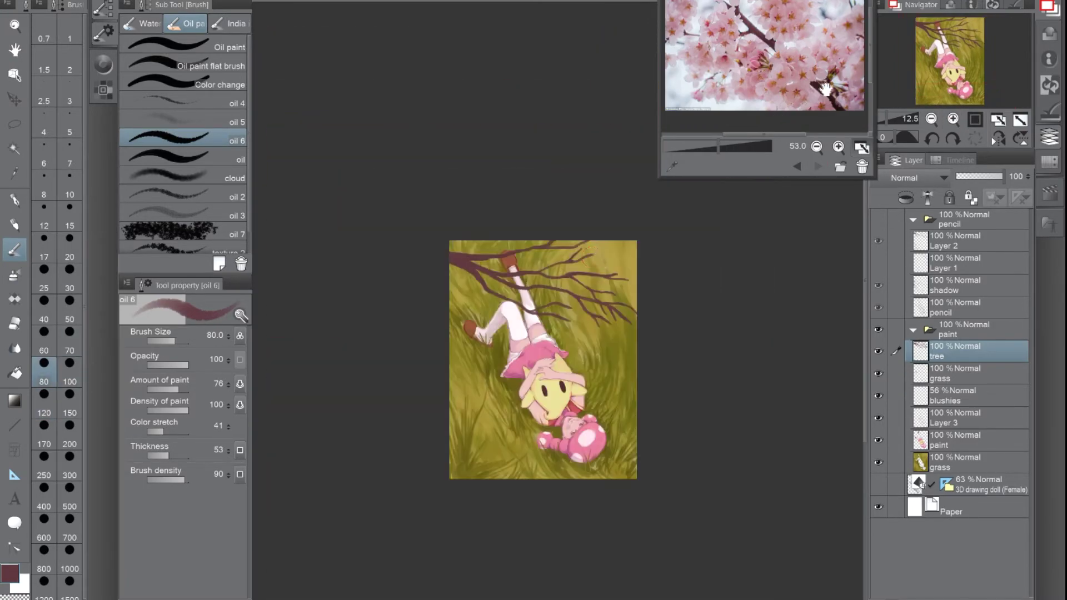
pyautogui.hotkey('ctrl', '+')
pyautogui.hotkey('ctrl', '+')
pyautogui.hotkey('ctrl', '+')
pyautogui.hotkey('ctrl', '-')
pyautogui.hotkey('ctrl', '-')
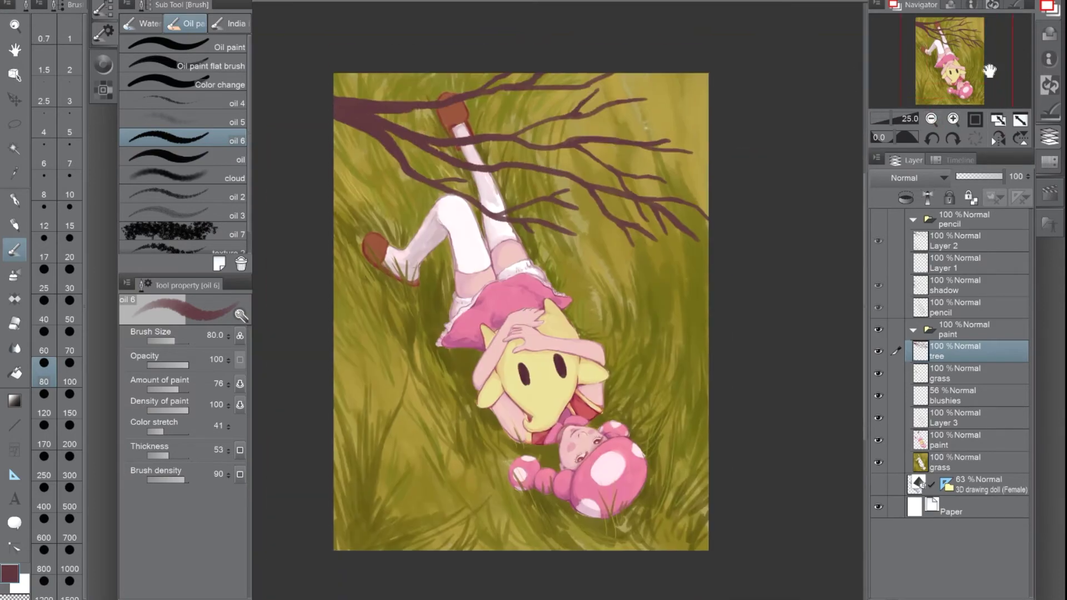
# Sample dusty pink from the blossom reference and add a layer named "flowers" above the tree layer
pyautogui.moveTo(990, 71); pyautogui.dragTo(1003, 46)
pyautogui.press('i')
pyautogui.press('b')
pyautogui.hotkey('ctrl', 'shift', 'n')
pyautogui.write('flowers')
pyautogui.press('Return')
pyautogui.scroll(-2, 183, 167)
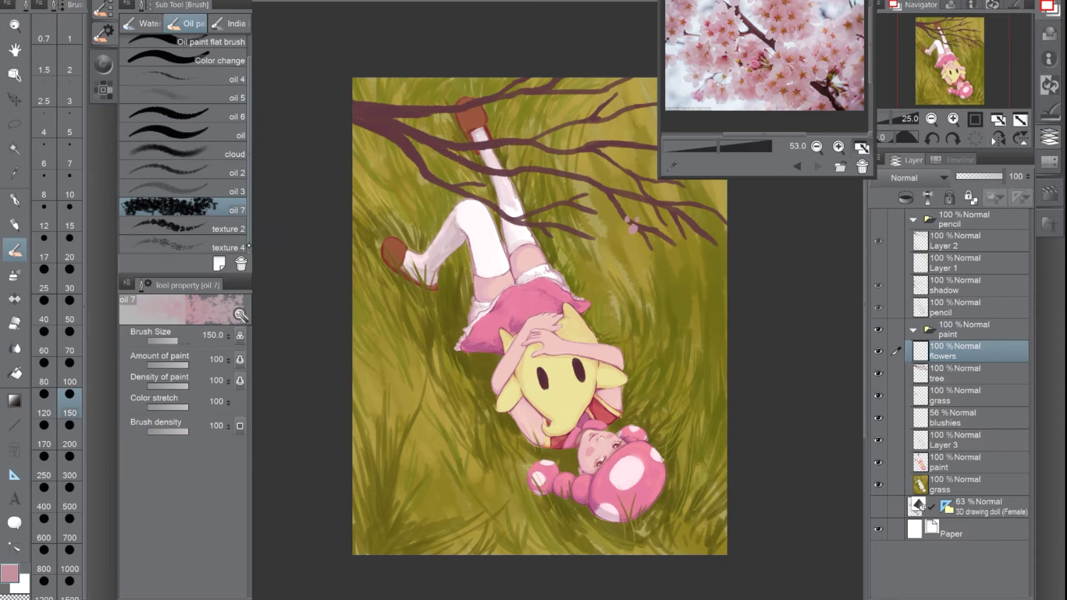
# Dab a cluster of pink blossom petals on the lower right-hand twig with the oil 6 brush at size 80
pyautogui.click(183, 248)
pyautogui.click(217, 115)
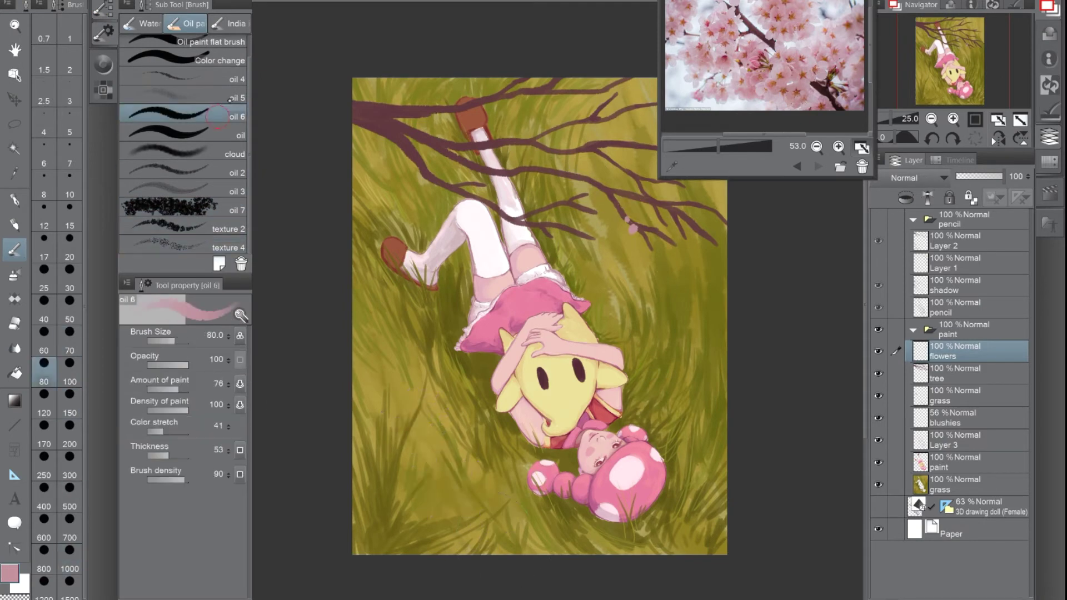
pyautogui.moveTo(673, 206); pyautogui.dragTo(618, 254)
pyautogui.scroll(2, 618, 253)
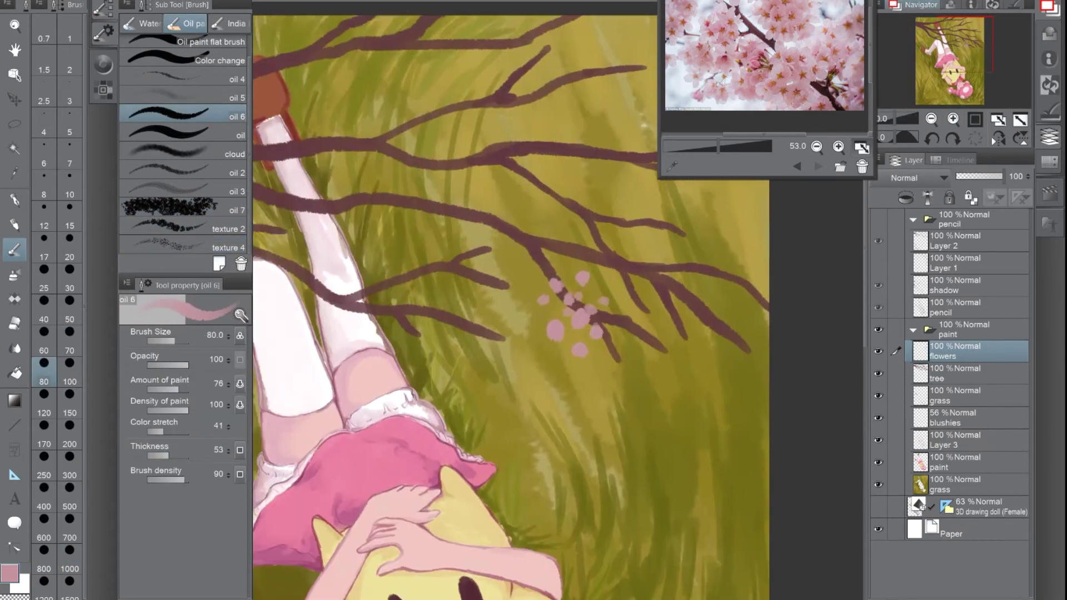
pyautogui.click(559, 307)
pyautogui.click(541, 289)
pyautogui.keyDown('alt'); pyautogui.click(542, 284); pyautogui.keyUp('alt')
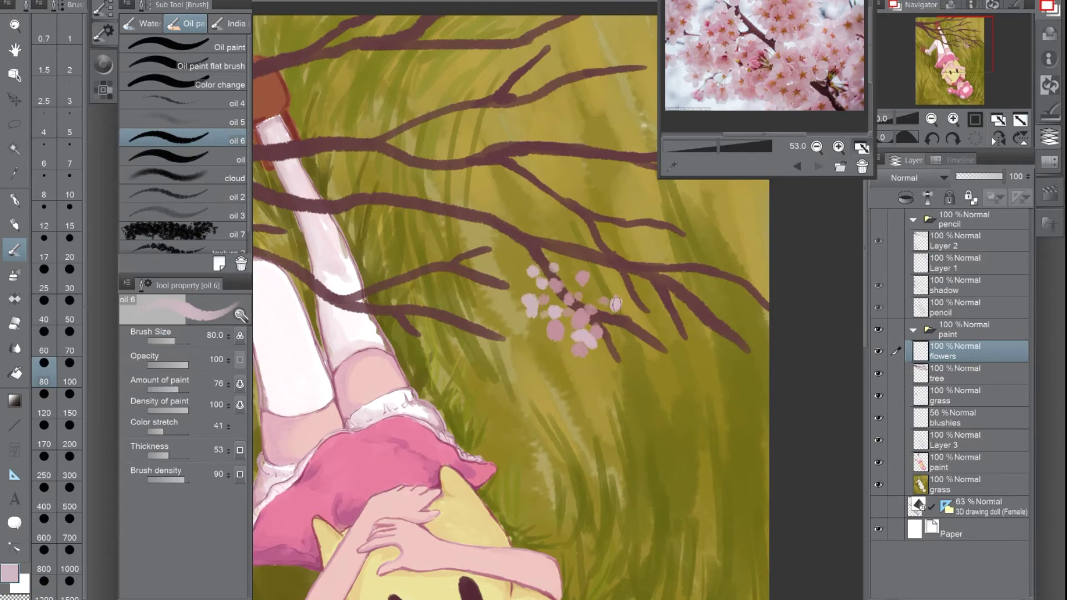
# Extend the blossom cluster along and below the twig in pale and dusty pink, and detail the flower centres in orange-brown at size 20
pyautogui.moveTo(614, 303); pyautogui.dragTo(605, 285)
pyautogui.keyDown('alt'); pyautogui.click(561, 297); pyautogui.keyUp('alt')
pyautogui.keyDown('alt'); pyautogui.click(596, 260); pyautogui.keyUp('alt')
pyautogui.moveTo(608, 350)
pyautogui.mouseDown()
pyautogui.moveTo(622, 391)
pyautogui.moveTo(647, 417)
pyautogui.mouseUp()
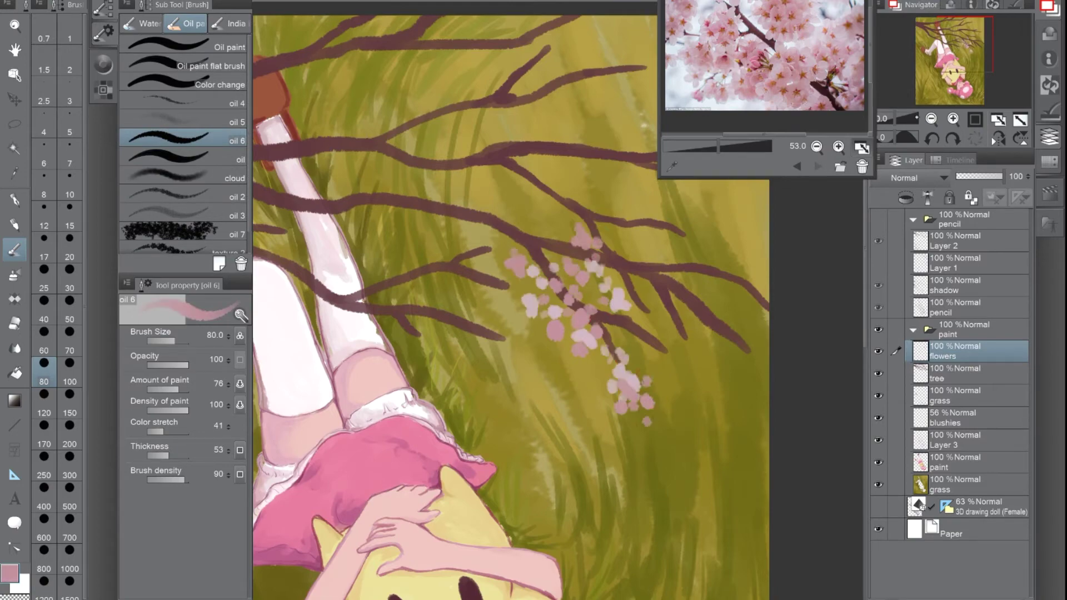
pyautogui.press('i')
pyautogui.press('b')
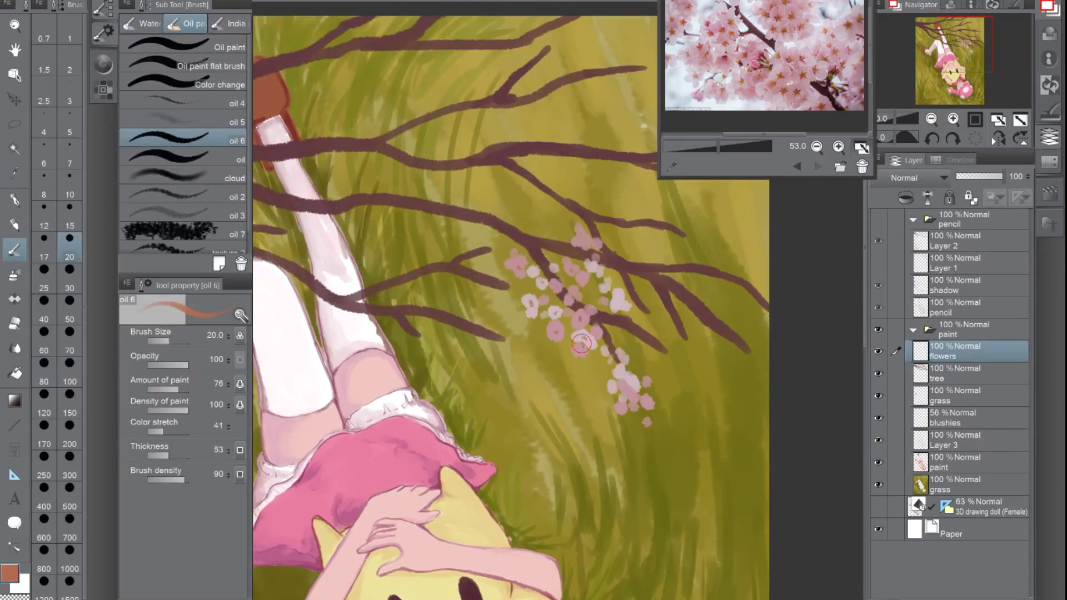
pyautogui.scroll(-5, 511, 305)
pyautogui.scroll(2, 478, 334)
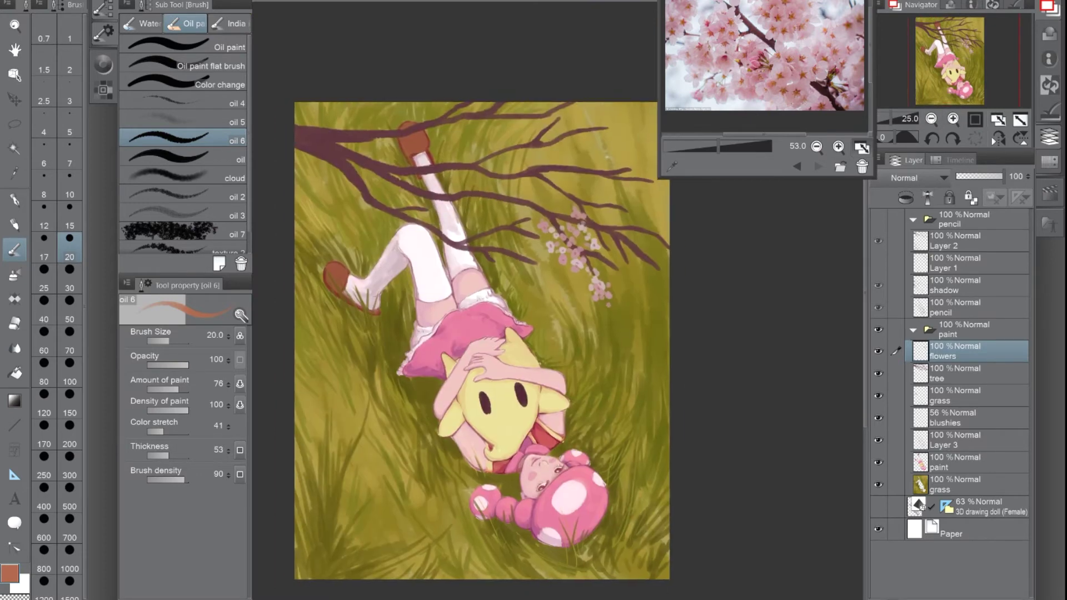
# Cover the grass behind the figure with pink petal texture on a separate layer, using the texture 2 brush
pyautogui.click(184, 230)
pyautogui.keyDown('alt'); pyautogui.click(422, 345); pyautogui.keyUp('alt')
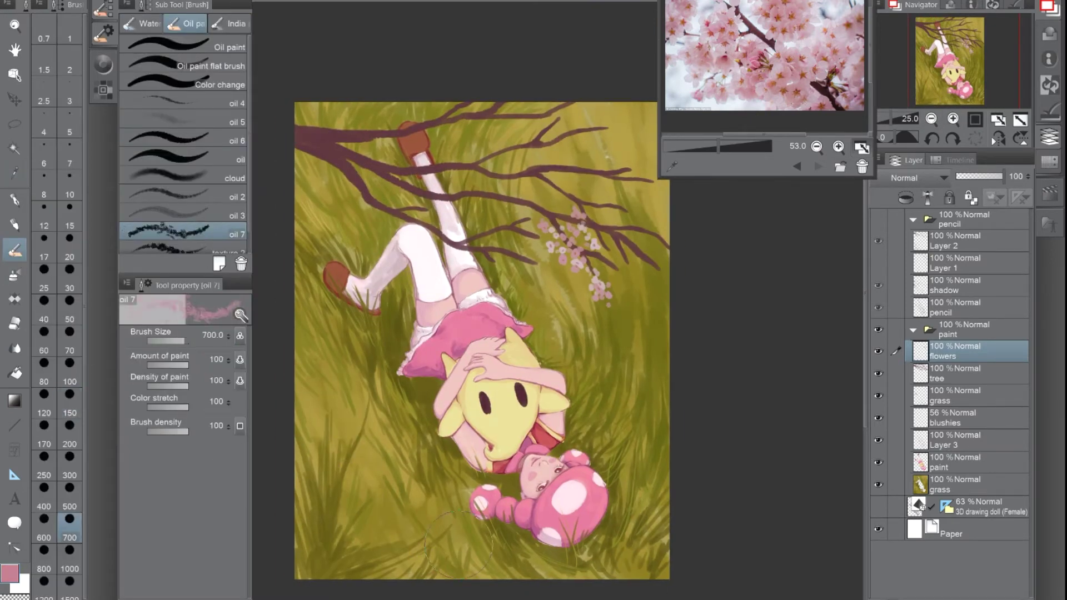
pyautogui.click(183, 249)
pyautogui.moveTo(328, 389); pyautogui.dragTo(362, 550)
pyautogui.hotkey('ctrl', 'z')
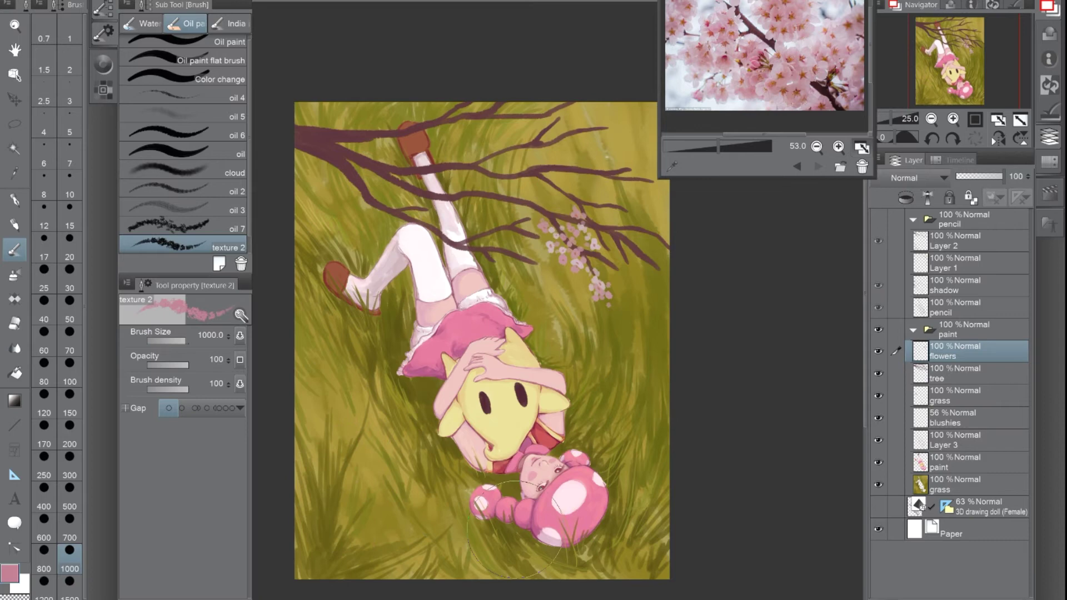
pyautogui.hotkey('ctrl', 'z')
pyautogui.click(103, 64)
pyautogui.moveTo(323, 328)
pyautogui.mouseDown()
pyautogui.moveTo(389, 556)
pyautogui.moveTo(683, 505)
pyautogui.moveTo(679, 227)
pyautogui.moveTo(500, 139)
pyautogui.moveTo(322, 250)
pyautogui.mouseUp()
# Dab pale pink (H 342, S 22, V 99) petals at size 70 on a new layer above the pink texture layer
pyautogui.click(167, 43)
pyautogui.click(69, 351)
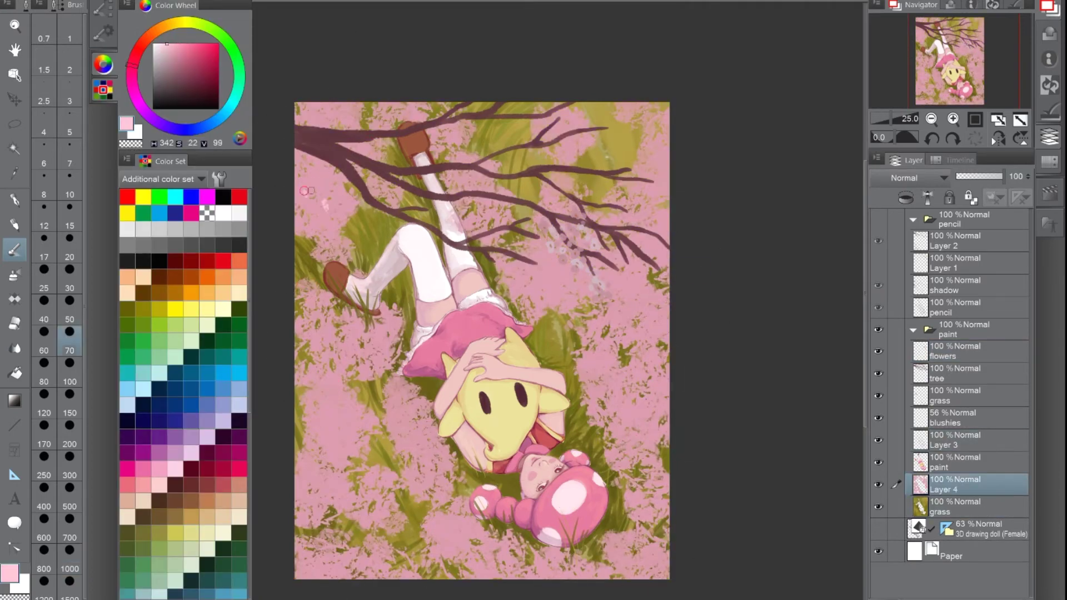
pyautogui.hotkey('ctrl', 'z')
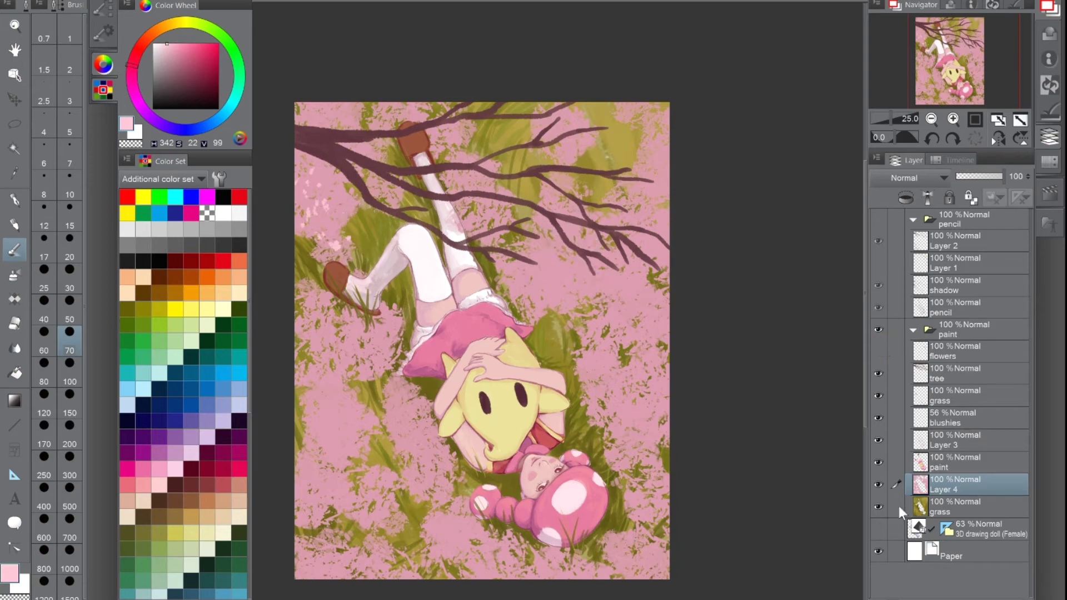
pyautogui.hotkey('ctrl', 'shift', 'n')
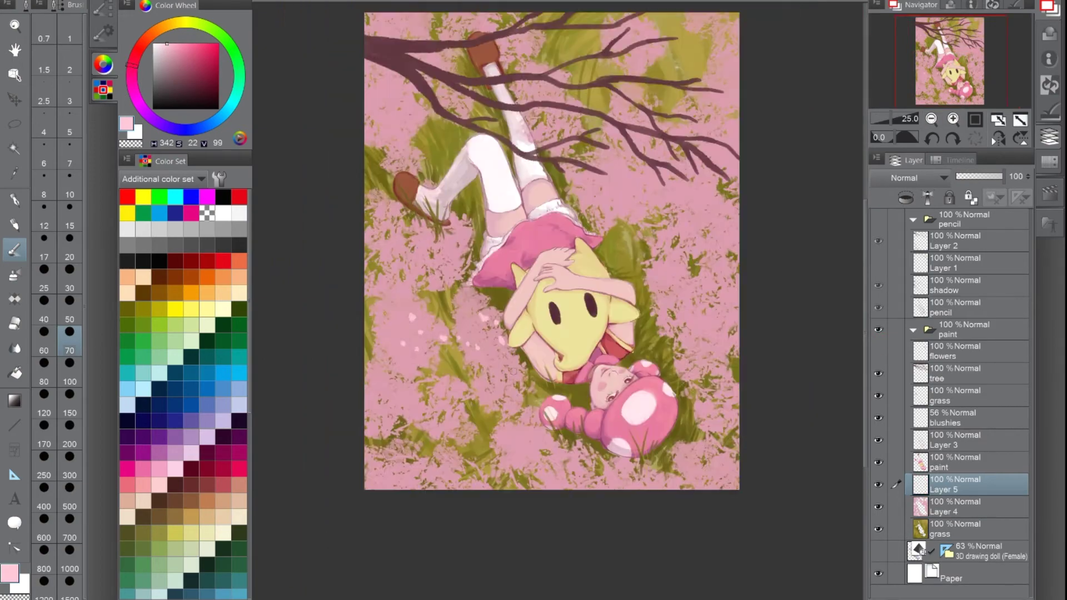
# Thin out the pink texture on Layer 4 with the Dry eraser at size 500 so grass shows through around the figure
pyautogui.click(967, 506)
pyautogui.press('e')
pyautogui.click(70, 530)
pyautogui.moveTo(389, 328)
pyautogui.mouseDown()
pyautogui.moveTo(439, 389)
pyautogui.moveTo(478, 483)
pyautogui.mouseUp()
pyautogui.moveTo(973, 97); pyautogui.dragTo(962, 95)
pyautogui.click(70, 507)
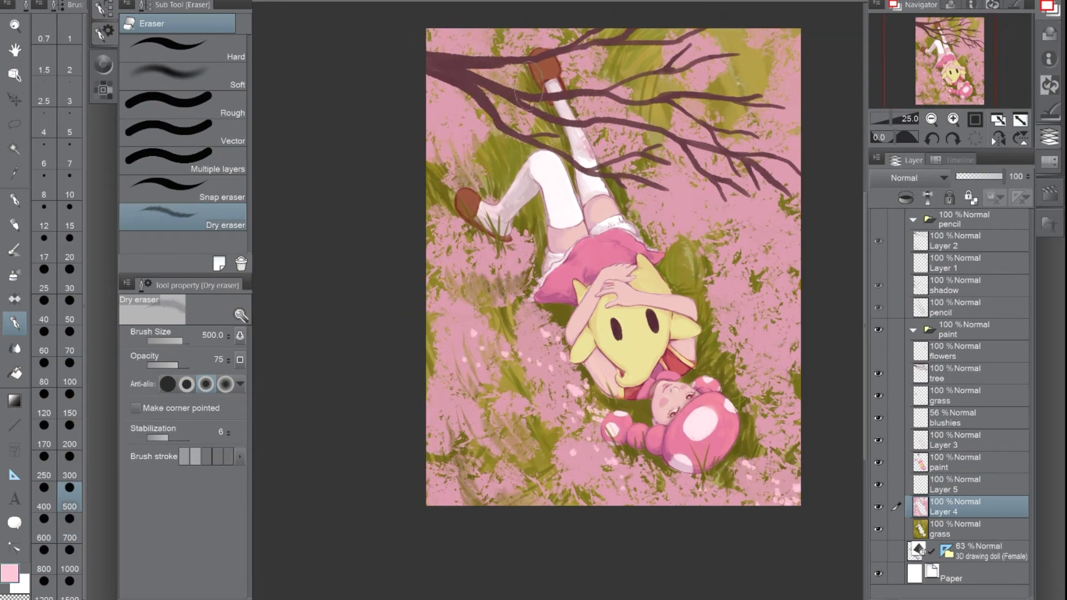
pyautogui.moveTo(745, 223)
pyautogui.mouseDown()
pyautogui.moveTo(761, 361)
pyautogui.moveTo(755, 466)
pyautogui.mouseUp()
pyautogui.moveTo(772, 94); pyautogui.dragTo(775, 244)
pyautogui.moveTo(943, 59); pyautogui.dragTo(953, 56)
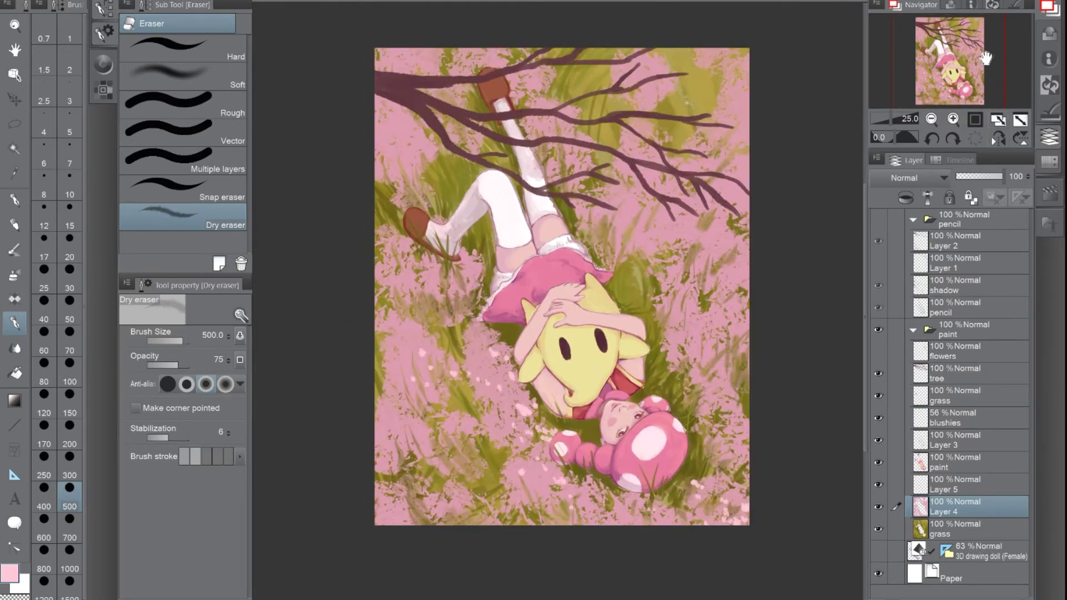
# Scatter pale pink petals over the whole field on Layer 5 with the texture 2 brush at size 80
pyautogui.click(955, 484)
pyautogui.press('b')
pyautogui.press(']')
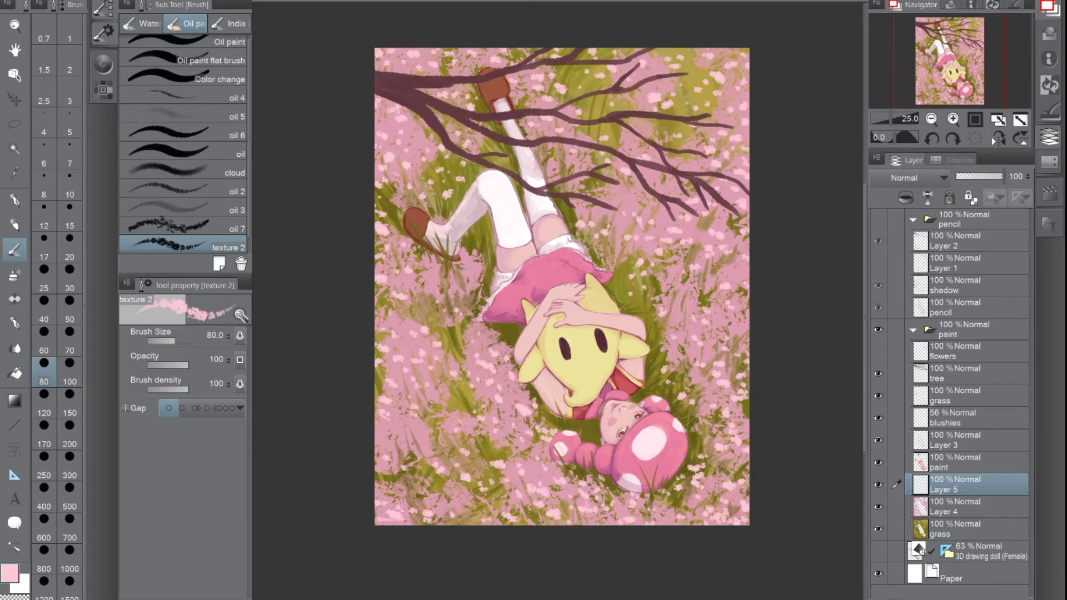
# Try to scatter near-white (H 334, S 3, V 100) blossoms over the upper branches on a new layer, using the texture 4 brush at size 1000
pyautogui.click(972, 362)
pyautogui.hotkey('ctrl', 'shift', 'n')
pyautogui.press(']')
pyautogui.press(']')
pyautogui.press(']')
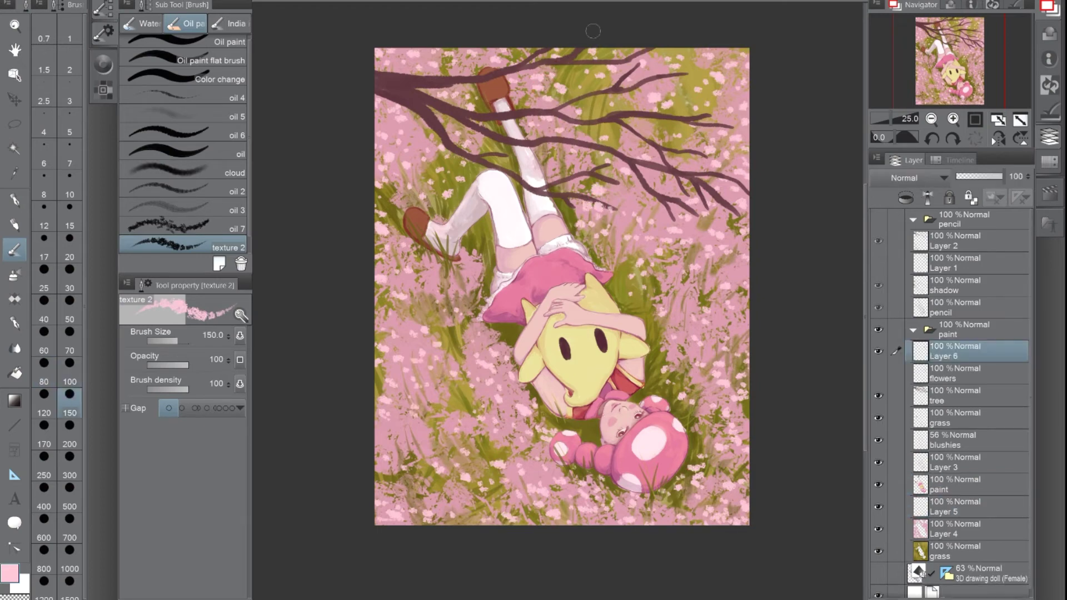
pyautogui.click(183, 247)
pyautogui.moveTo(589, 211)
pyautogui.mouseDown()
pyautogui.moveTo(700, 133)
pyautogui.moveTo(639, 111)
pyautogui.moveTo(798, 179)
pyautogui.mouseUp()
pyautogui.click(103, 64)
pyautogui.moveTo(633, 73)
pyautogui.mouseDown()
pyautogui.moveTo(550, 59)
pyautogui.moveTo(656, 111)
pyautogui.moveTo(695, 206)
pyautogui.mouseUp()
pyautogui.moveTo(982, 83); pyautogui.dragTo(982, 69)
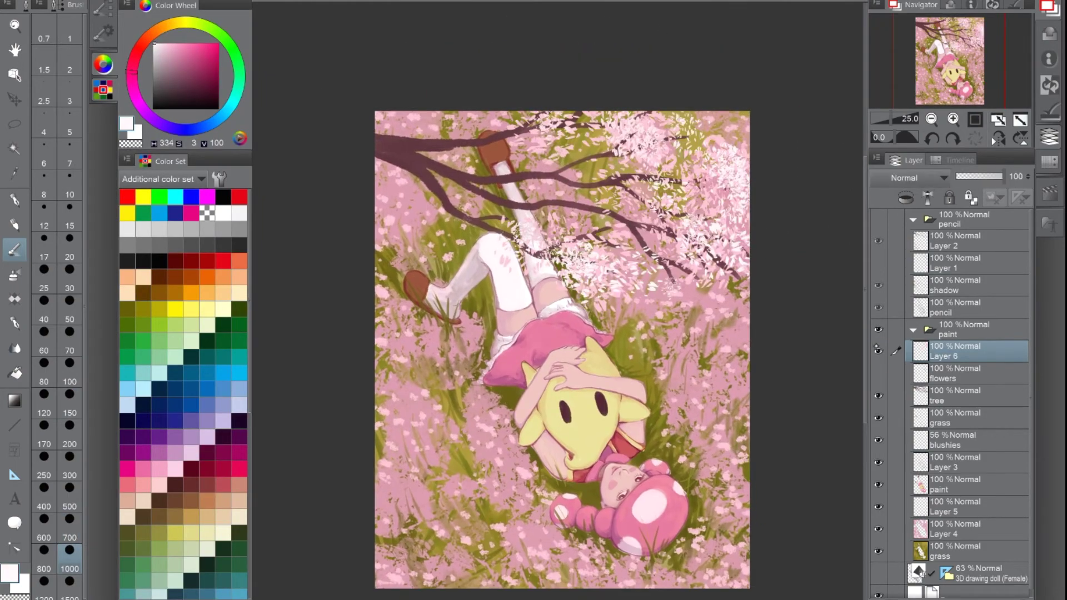
pyautogui.hotkey('ctrl', 'z')
pyautogui.hotkey('ctrl', 'z')
# Save the drawing and paint pink blossom clusters along the cherry branches on a new top layer with the oil 7 brush at size 1000
pyautogui.hotkey('ctrl', 'shift', 'n')
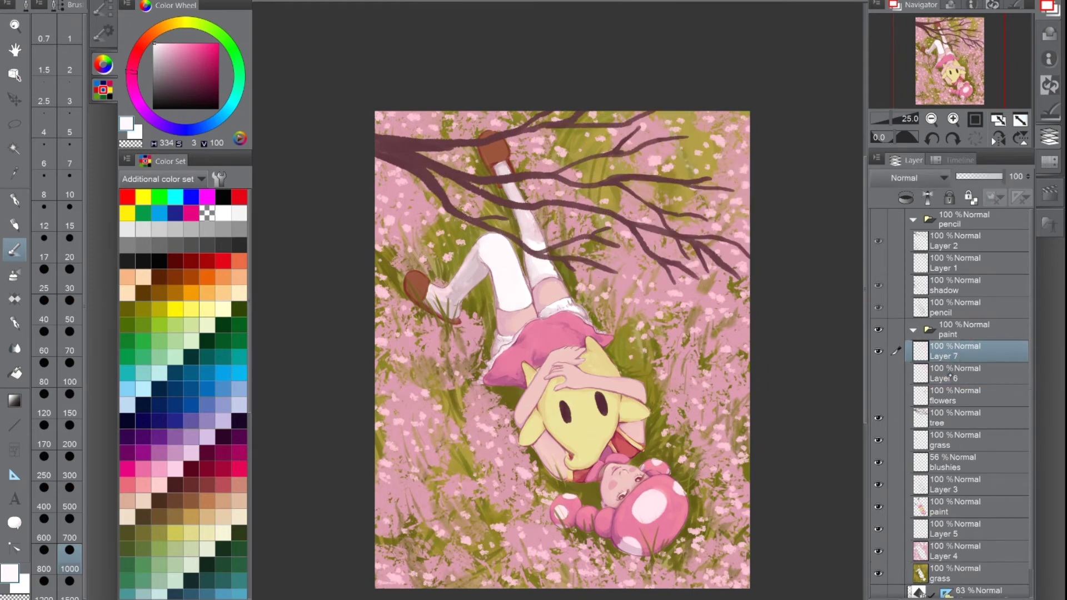
pyautogui.hotkey('ctrl', 's')
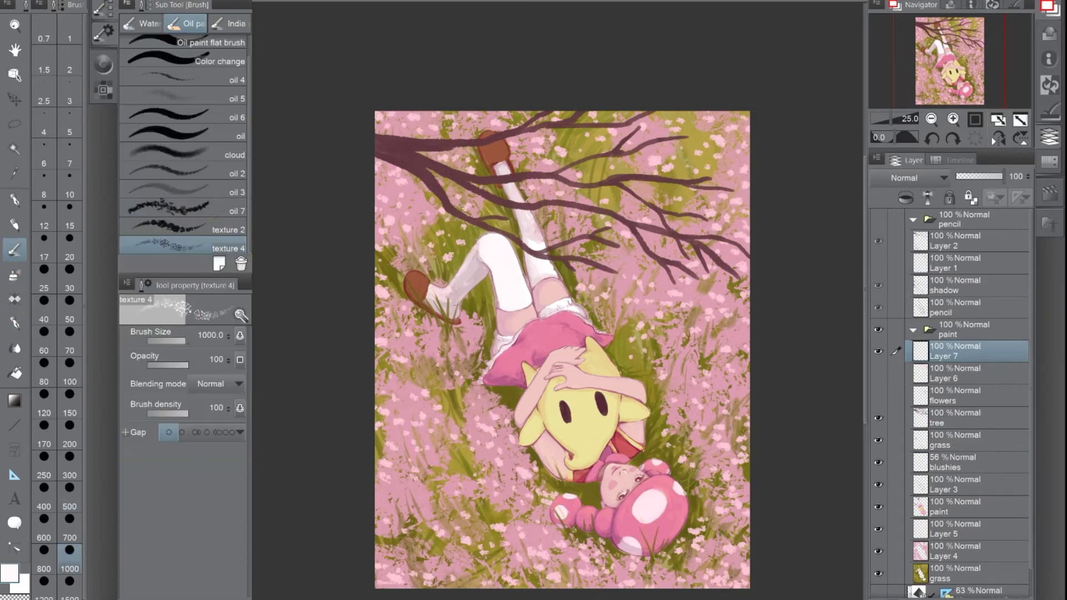
pyautogui.click(184, 210)
pyautogui.hotkey('ctrl', '+')
pyautogui.hotkey('ctrl', '+')
pyautogui.hotkey('ctrl', '+')
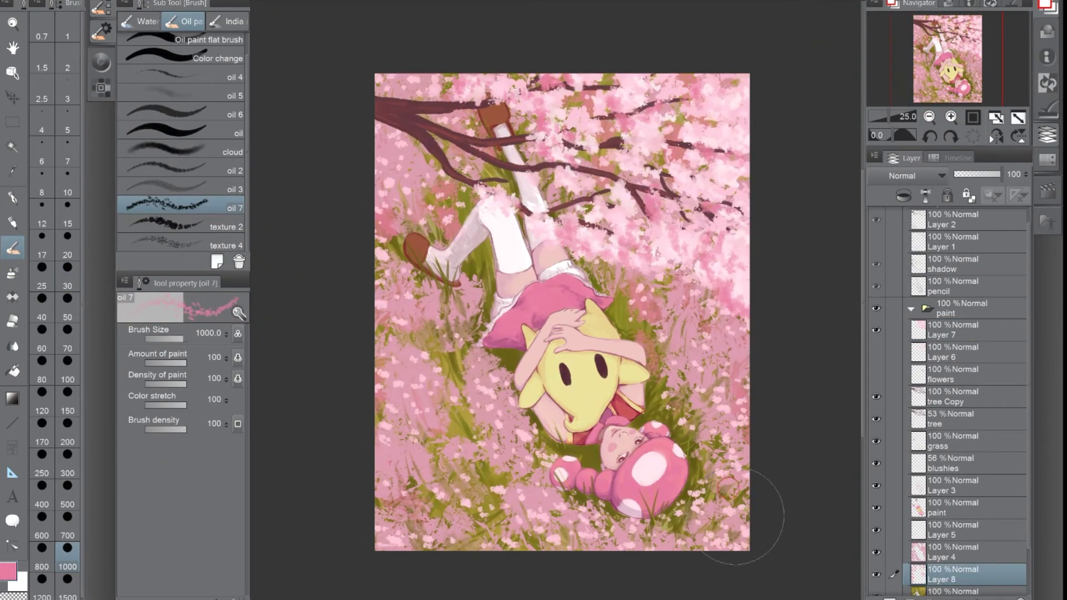
# Scatter paler pink flowers along the canvas's lower edge and across the field on a new layer, using the oil 7 brush at size 1000
pyautogui.press('e')
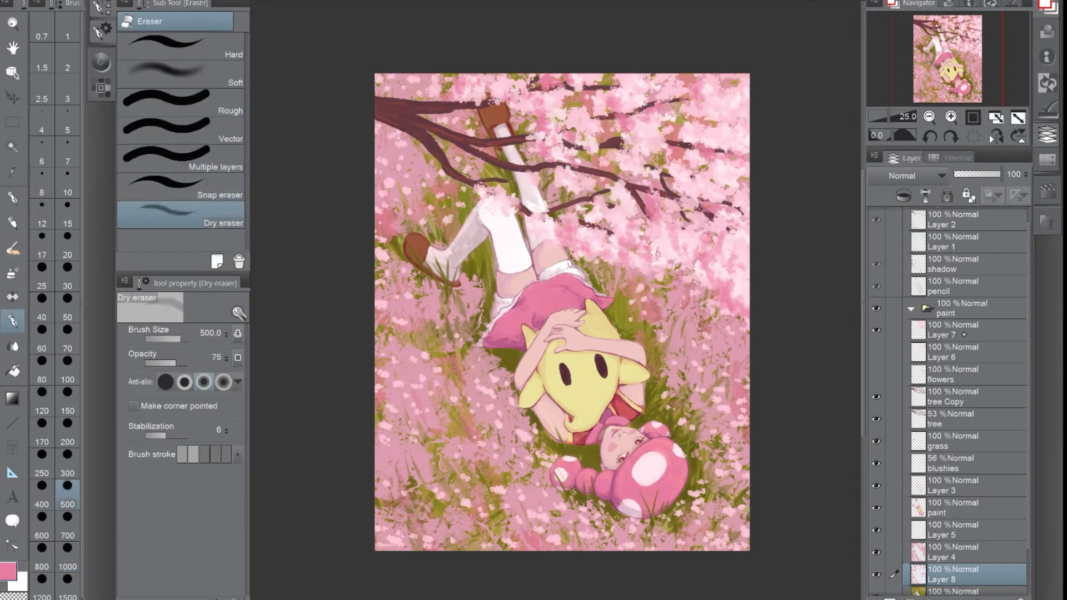
pyautogui.press('b')
pyautogui.hotkey('ctrl', 'shift', 'n')
pyautogui.moveTo(417, 500); pyautogui.dragTo(462, 522)
pyautogui.moveTo(383, 550)
pyautogui.mouseDown()
pyautogui.moveTo(427, 514)
pyautogui.moveTo(553, 539)
pyautogui.mouseUp()
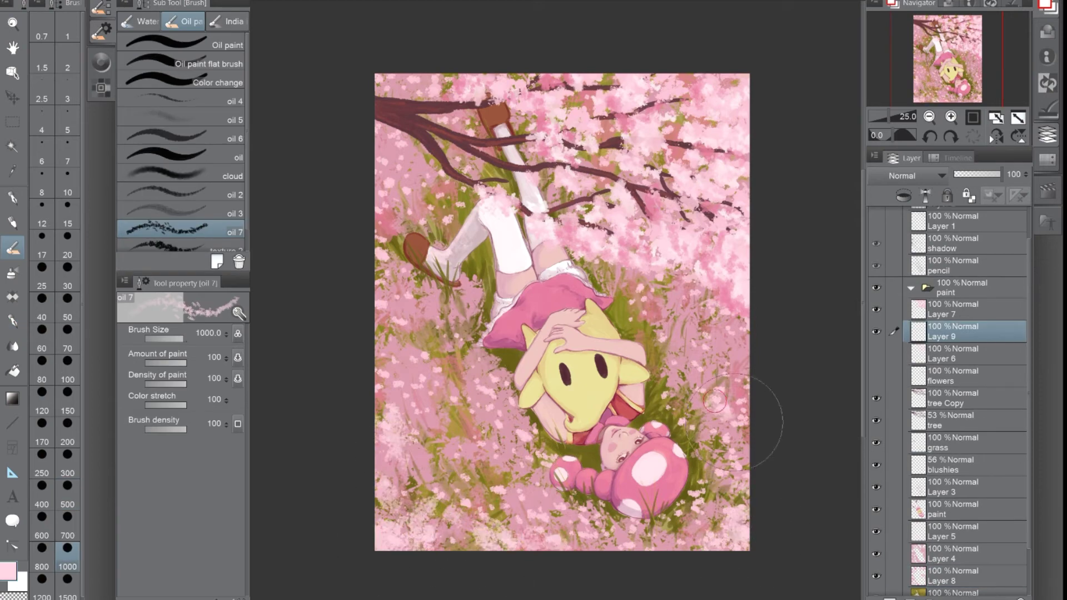
pyautogui.moveTo(443, 306); pyautogui.dragTo(427, 328)
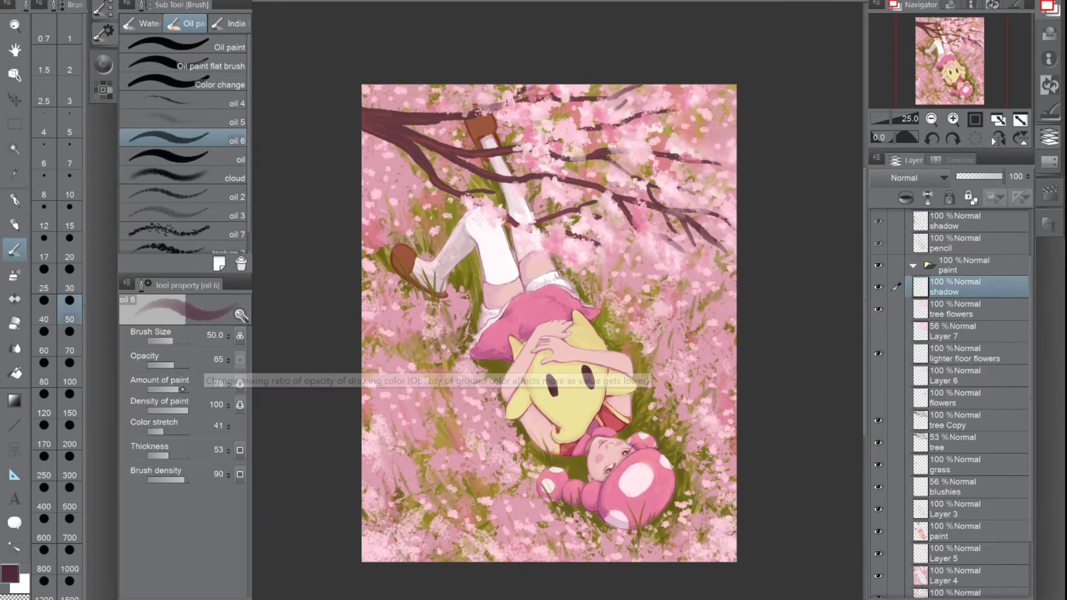
# Raise the oil 6 brush's opacity to 96 and set the shadow layer to Multiply at 41% opacity
pyautogui.click(187, 366)
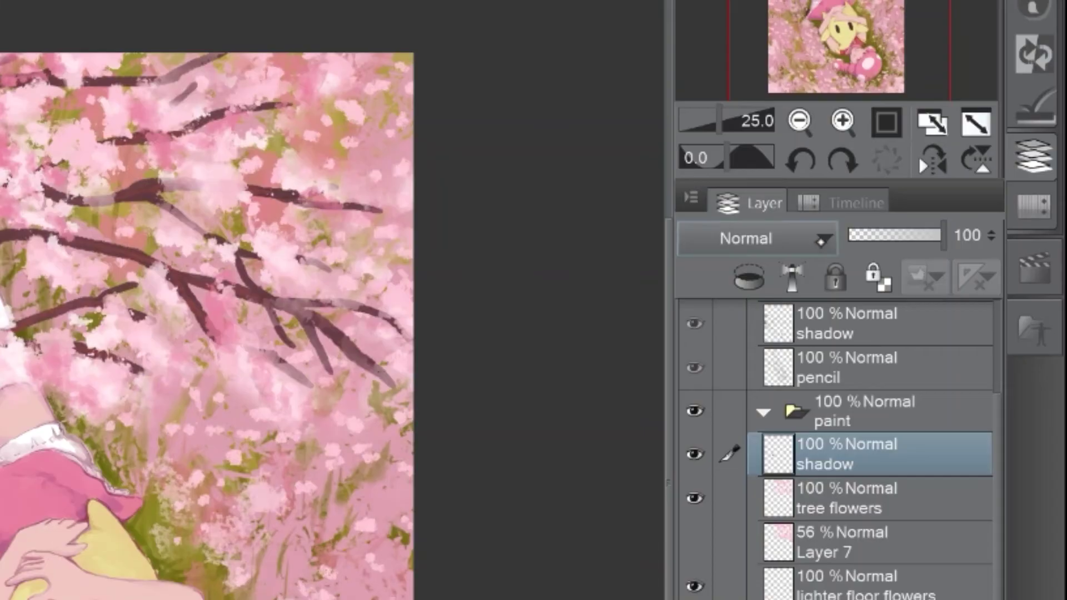
pyautogui.click(912, 178)
pyautogui.click(892, 224)
pyautogui.click(873, 234)
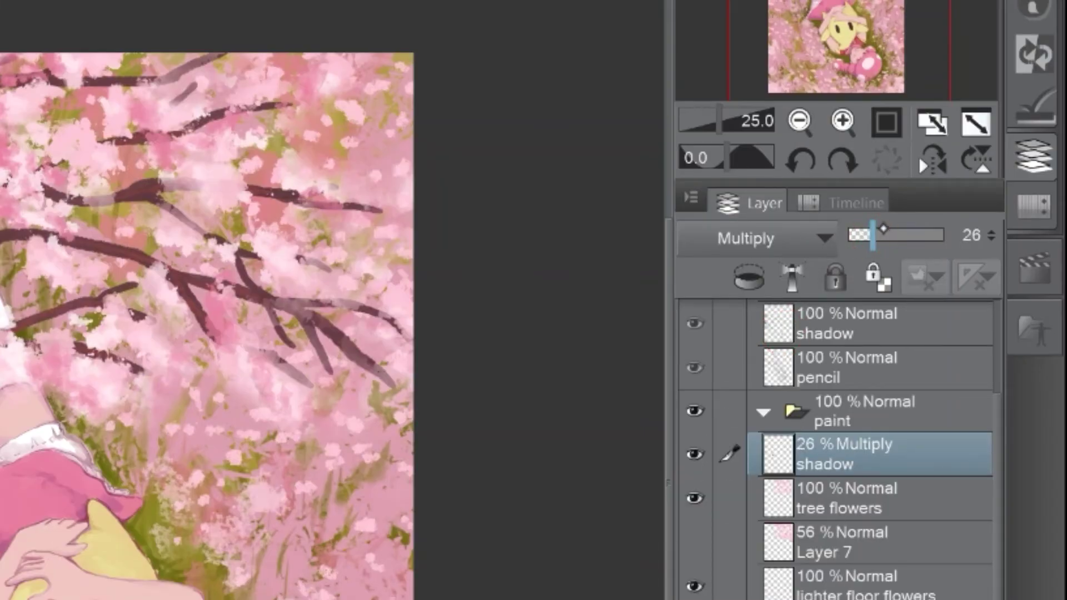
pyautogui.click(888, 234)
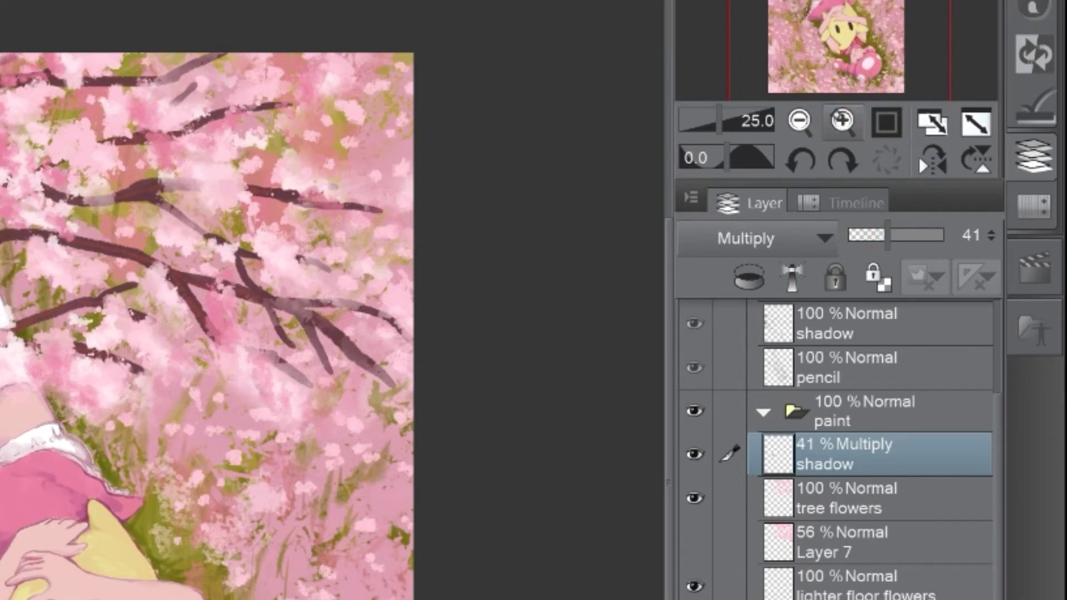
# Paint dark plum (H 342, S 53, V 31) cast shadows on the grass beneath the skirt and torso on the shadow layer
pyautogui.click(842, 120)
pyautogui.moveTo(948, 44); pyautogui.dragTo(938, 42)
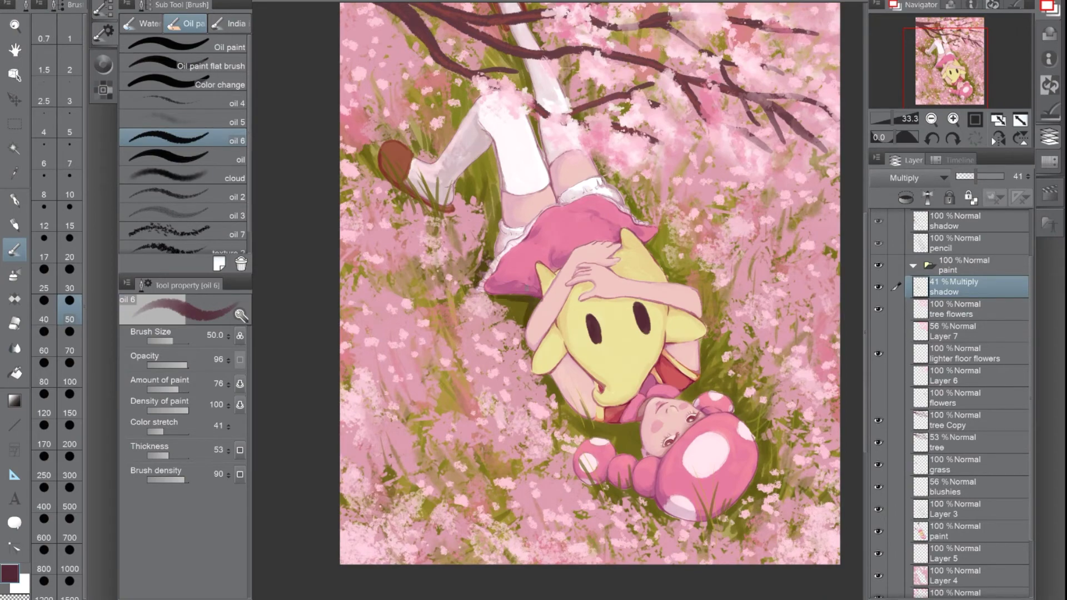
pyautogui.hotkey('ctrl', '+')
pyautogui.hotkey('ctrl', 'z')
pyautogui.hotkey('ctrl', 'z')
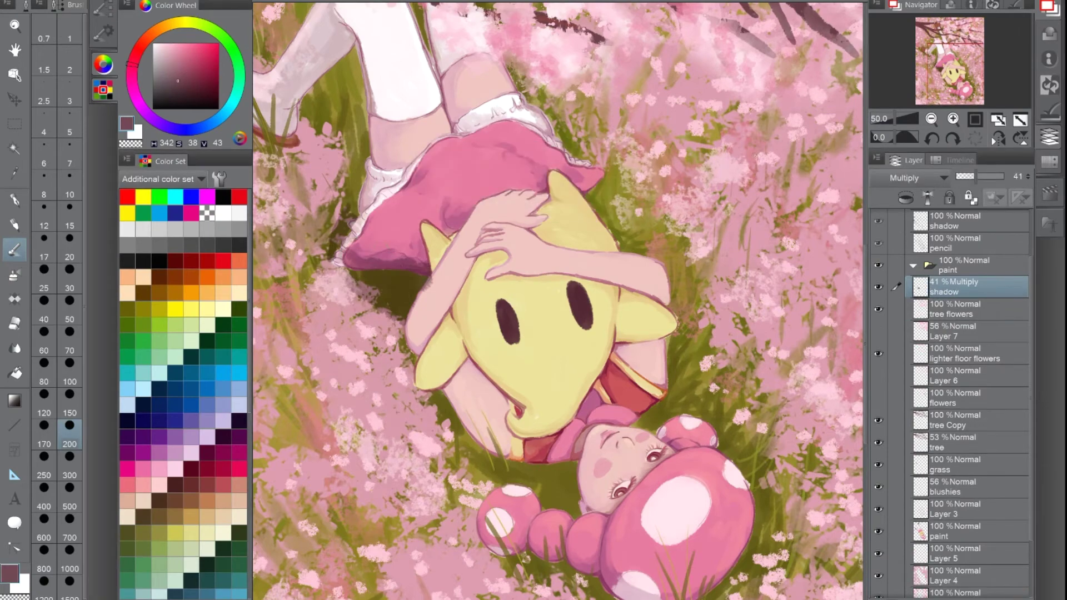
pyautogui.hotkey('ctrl', '+')
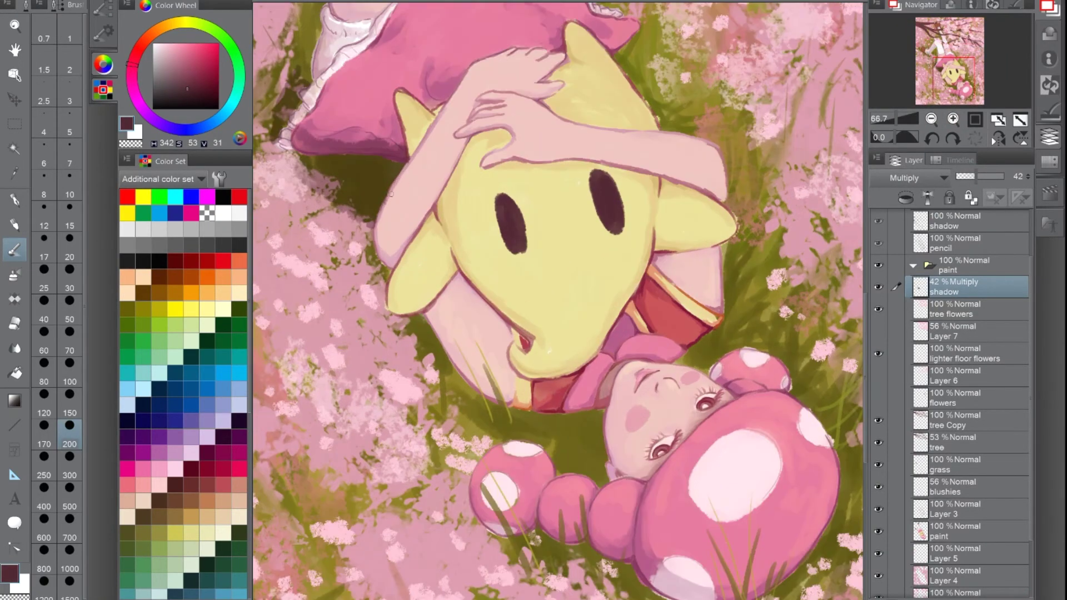
# Add finer shadows on the grass along the torso, pigtail and mushroom cap with the brush at size 30
pyautogui.press('[')
pyautogui.press('[')
pyautogui.press('[')
pyautogui.press('[')
pyautogui.press('[')
pyautogui.press('[')
pyautogui.press('[')
pyautogui.press('[')
pyautogui.press('[')
pyautogui.press('[')
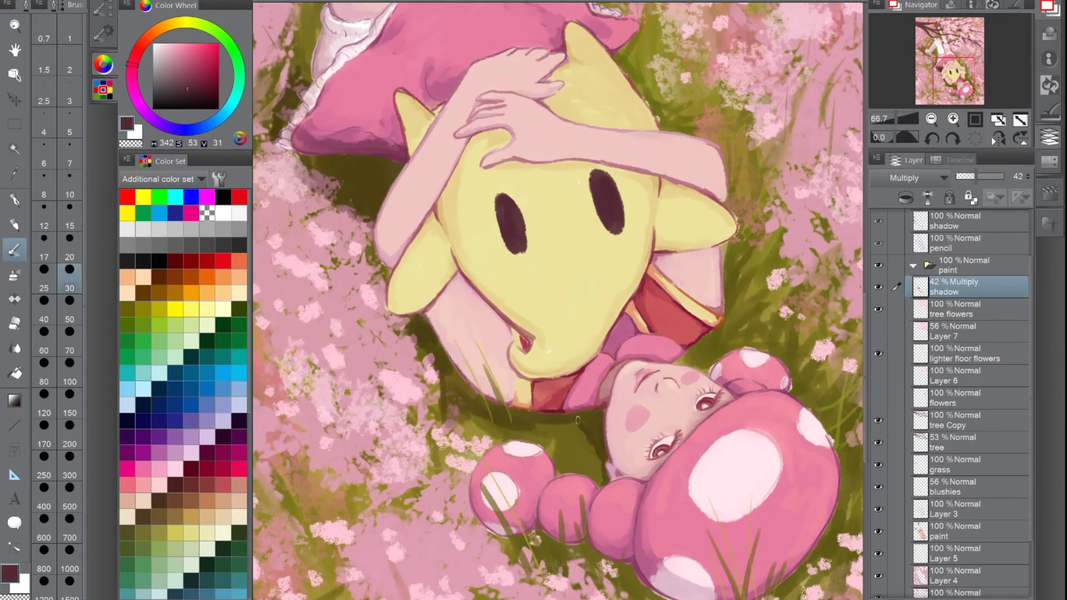
pyautogui.scroll(-2, 588, 435)
pyautogui.scroll(1, 588, 434)
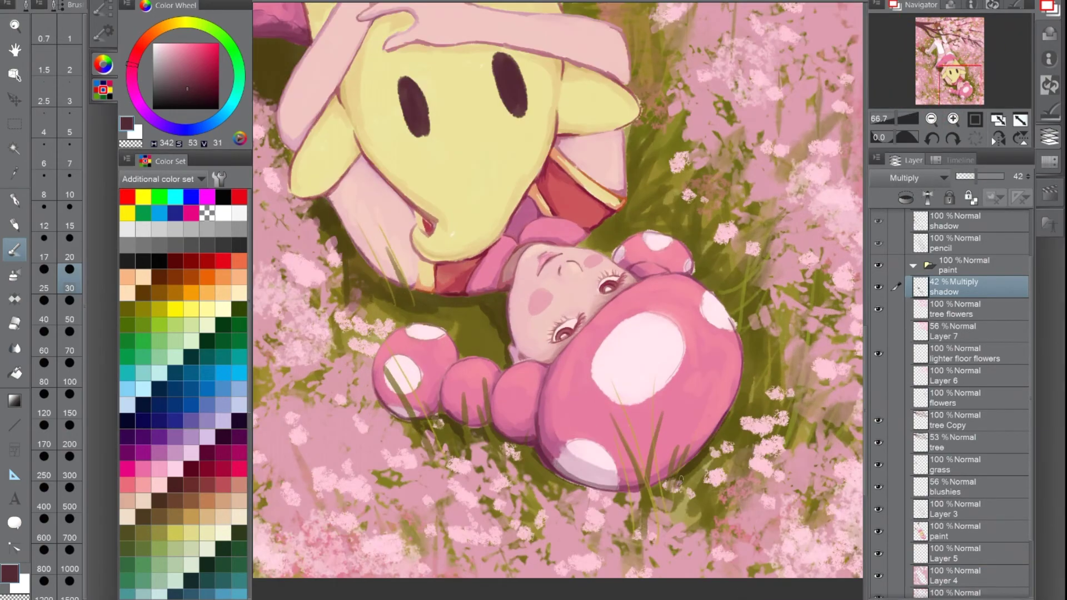
# Lower the shadow layer's opacity to 27% and paint broader shadows at size 150 on the ground beside the skirt and legs
pyautogui.click(945, 62)
pyautogui.moveTo(944, 62); pyautogui.dragTo(939, 62)
pyautogui.press(']')
pyautogui.press(']')
pyautogui.press(']')
pyautogui.press(']')
pyautogui.press(']')
pyautogui.press(']')
pyautogui.press(']')
pyautogui.press(']')
pyautogui.moveTo(977, 176); pyautogui.dragTo(970, 177)
pyautogui.moveTo(522, 217); pyautogui.dragTo(556, 300)
pyautogui.scroll(-2, 555, 278)
pyautogui.scroll(2, 555, 277)
pyautogui.moveTo(389, 194); pyautogui.dragTo(516, 276)
# Trim the shadows around the legs and shoe with the Dry eraser at size 200
pyautogui.press('e')
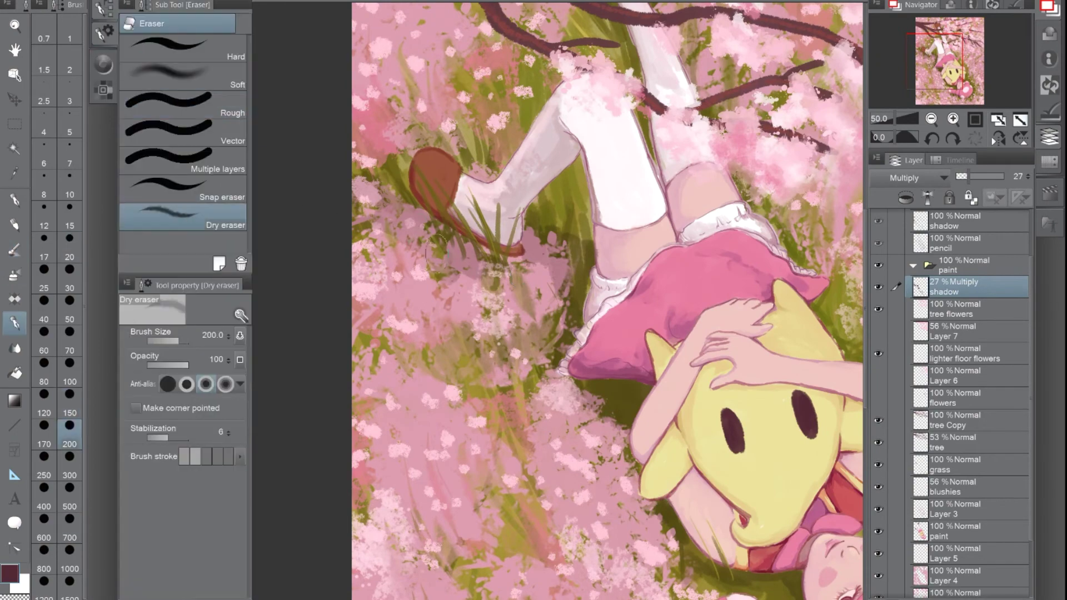
pyautogui.scroll(-2, 517, 276)
pyautogui.press('b')
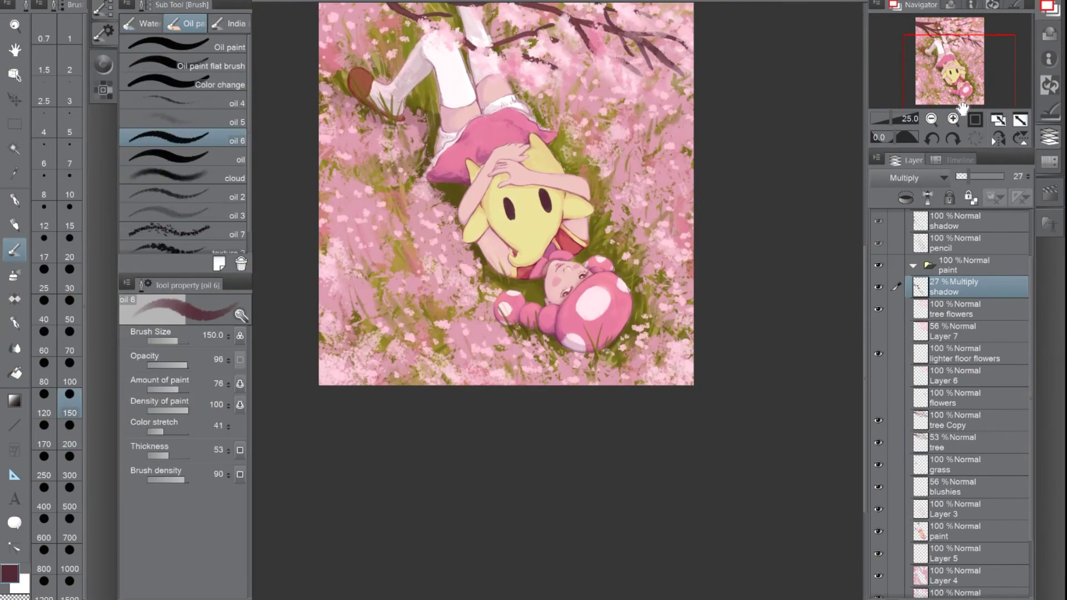
# Paint wide shadows over the petals beside the arm and head with the oil 6 brush at size 300
pyautogui.scroll(4, 583, 550)
pyautogui.scroll(-4, 555, 311)
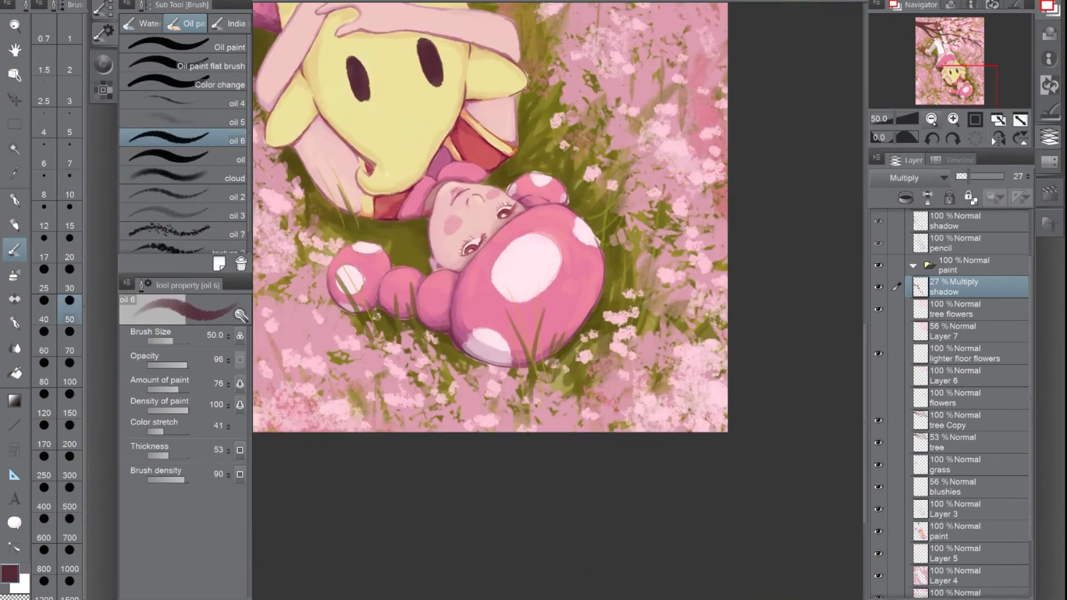
pyautogui.scroll(2, 564, 300)
pyautogui.press(']')
pyautogui.press(']')
pyautogui.press(']')
pyautogui.press(']')
pyautogui.press(']')
pyautogui.press(']')
pyautogui.press(']')
pyautogui.press(']')
pyautogui.press(']')
pyautogui.press(']')
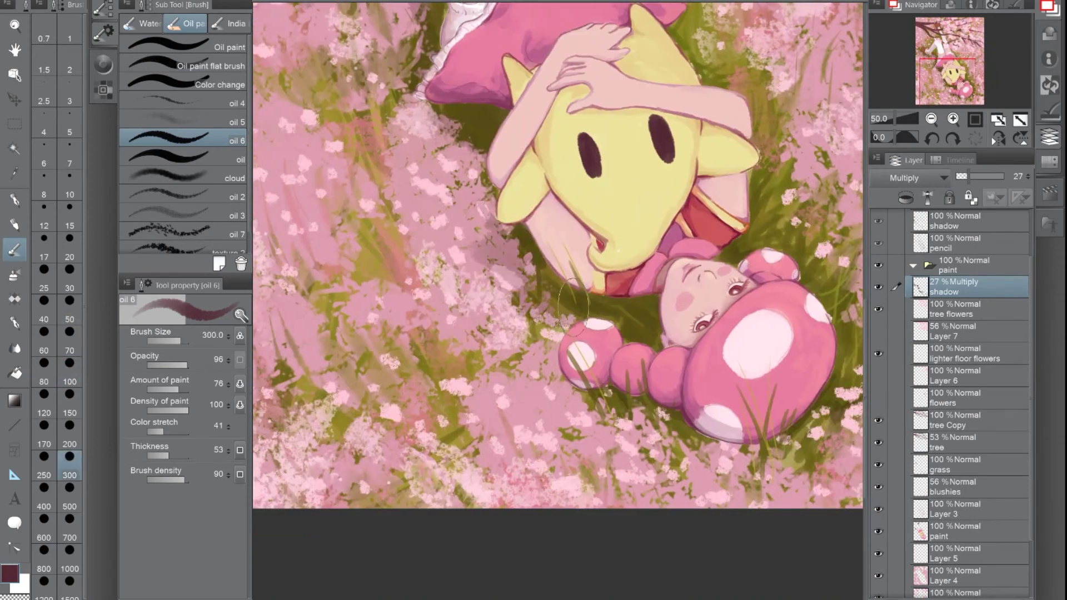
pyautogui.moveTo(564, 300); pyautogui.dragTo(713, 395)
# Refine the shadow edges on the petals at size 30 and soften them with the Dry eraser at size 300
pyautogui.scroll(2, 668, 440)
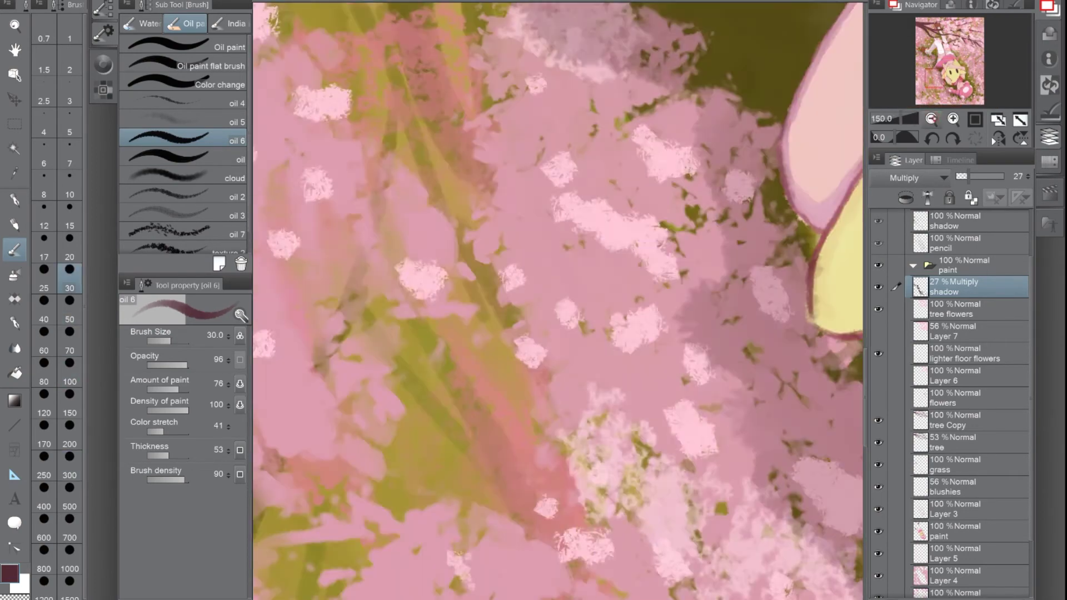
pyautogui.scroll(-4, 668, 440)
pyautogui.press('e')
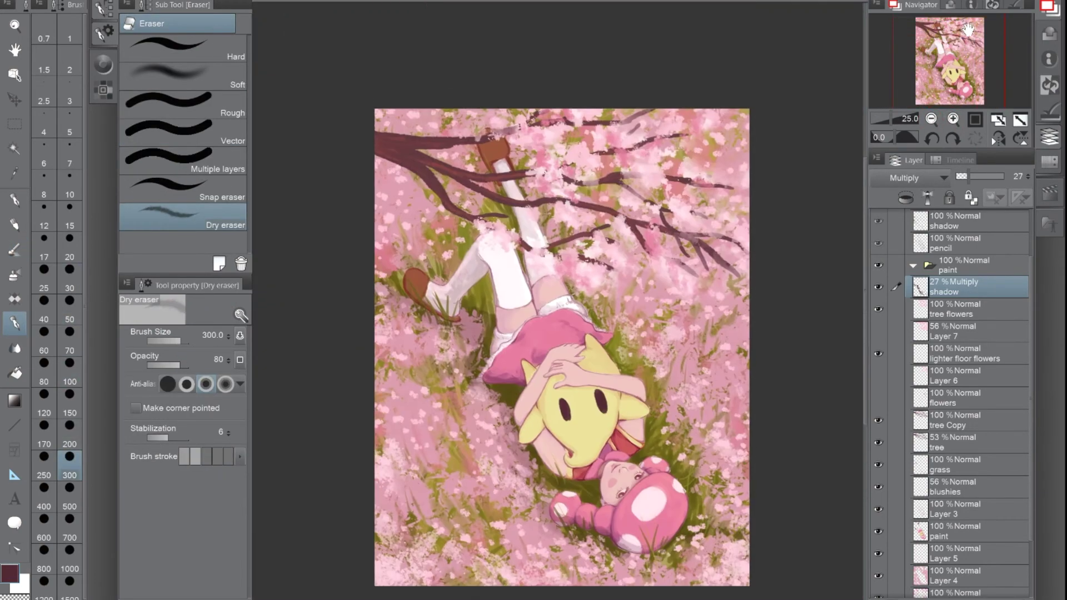
# Move the shadow layer below both tree layers and place the lighter floor flowers layer directly beneath it
pyautogui.scroll(2, 488, 195)
pyautogui.moveTo(969, 287); pyautogui.dragTo(969, 451)
pyautogui.scroll(-2, 560, 300)
pyautogui.press(']')
pyautogui.press(']')
pyautogui.press(']')
pyautogui.press(']')
pyautogui.press(']')
pyautogui.press(']')
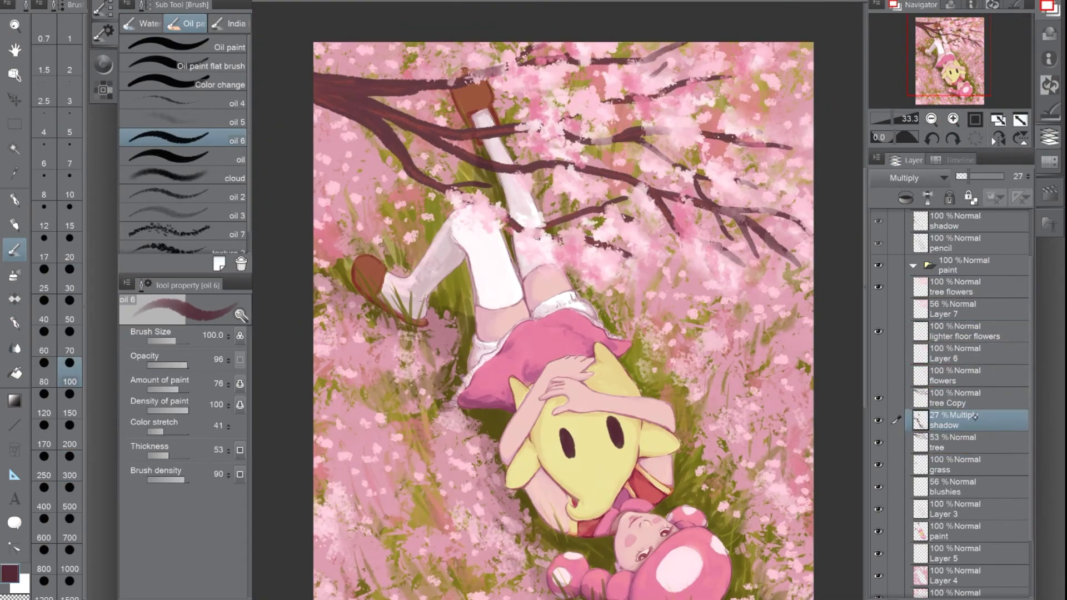
pyautogui.moveTo(970, 333); pyautogui.dragTo(967, 448)
pyautogui.click(955, 420)
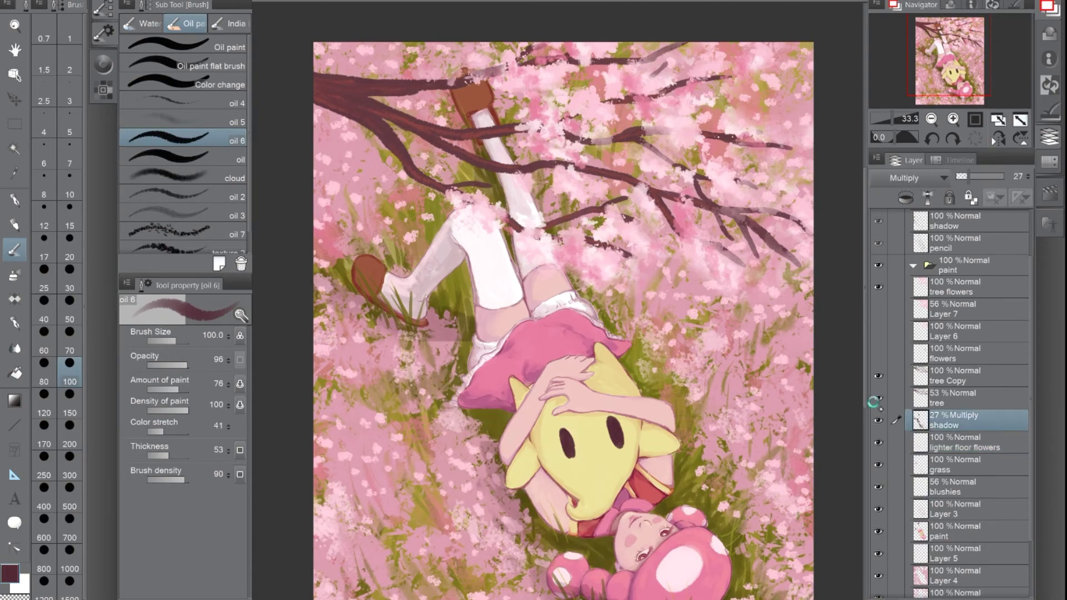
# Paint olive grass blades overlapping the hat, torso and skirt edges on the upper grass layer with the oil 6 brush at size 30
pyautogui.scroll(-1, 981, 47)
pyautogui.scroll(2, 961, 71)
pyautogui.scroll(-2, 961, 71)
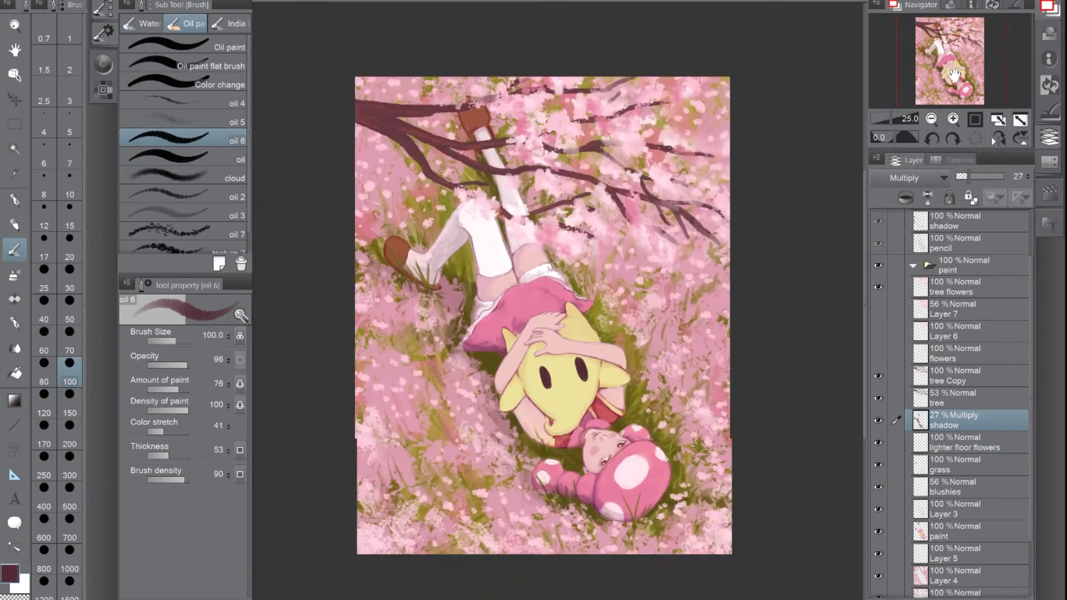
pyautogui.scroll(2, 961, 71)
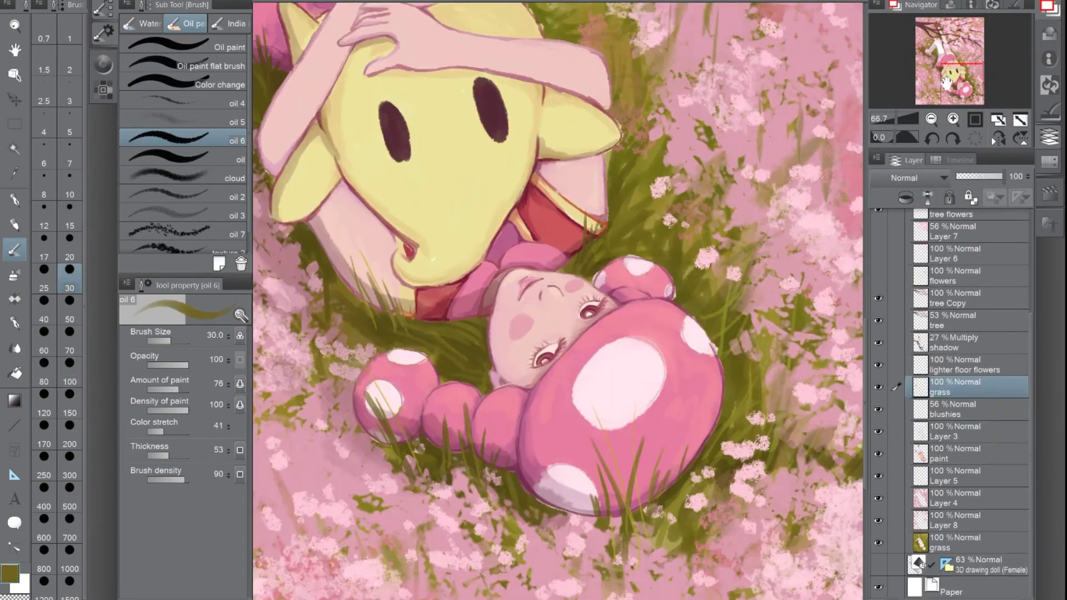
pyautogui.moveTo(946, 84); pyautogui.dragTo(947, 52)
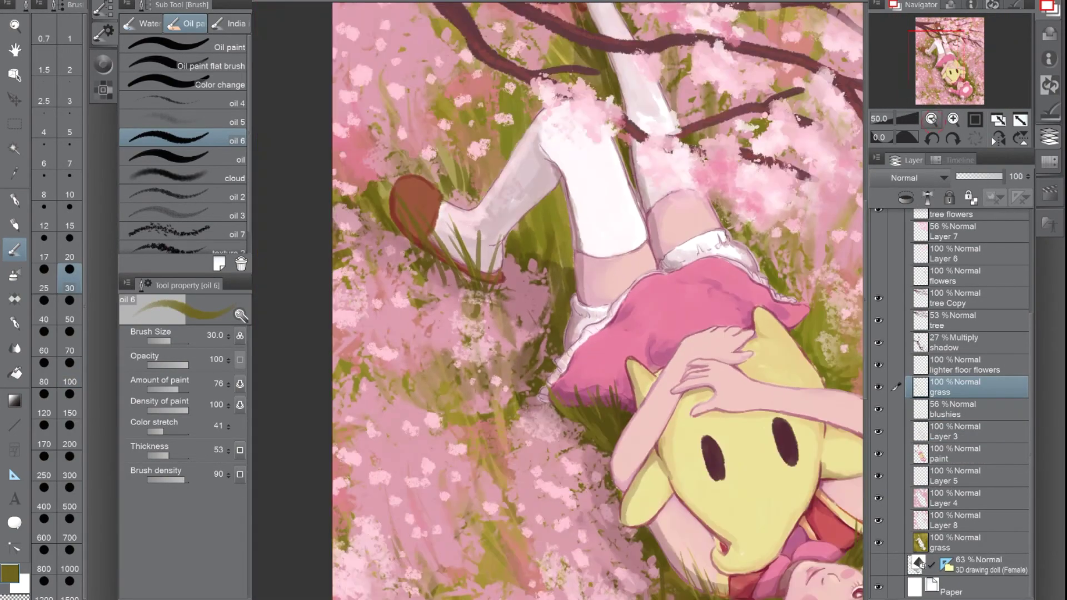
pyautogui.scroll(-2, 947, 53)
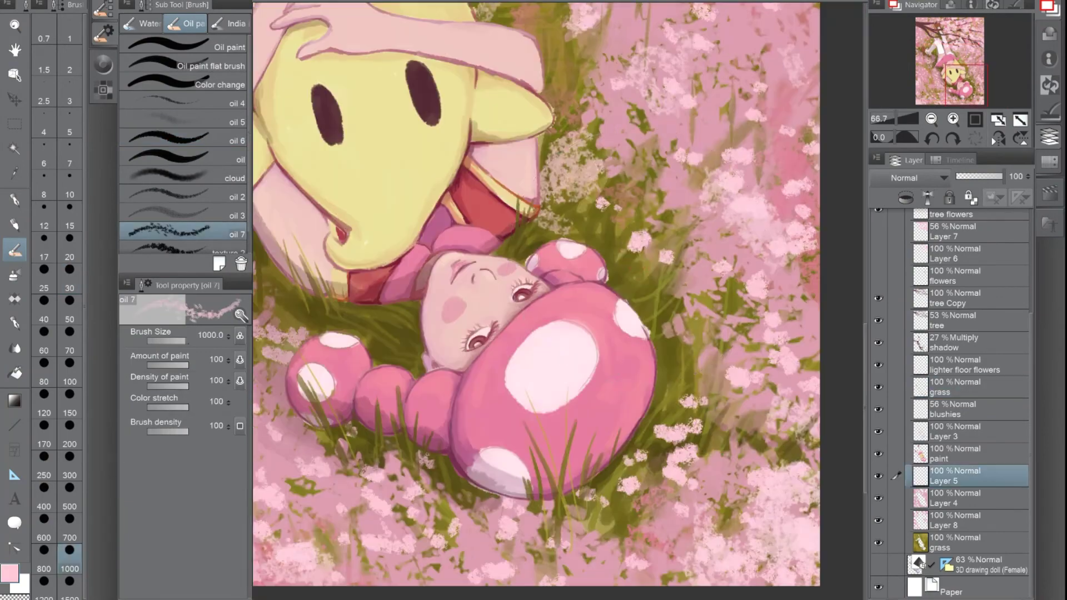
# Scatter small pink flowers over the grass around the figure on Layer 5 with oil 7 at size 1000, thinning them with the Dry eraser
pyautogui.press('e')
pyautogui.moveTo(581, 149); pyautogui.dragTo(650, 311)
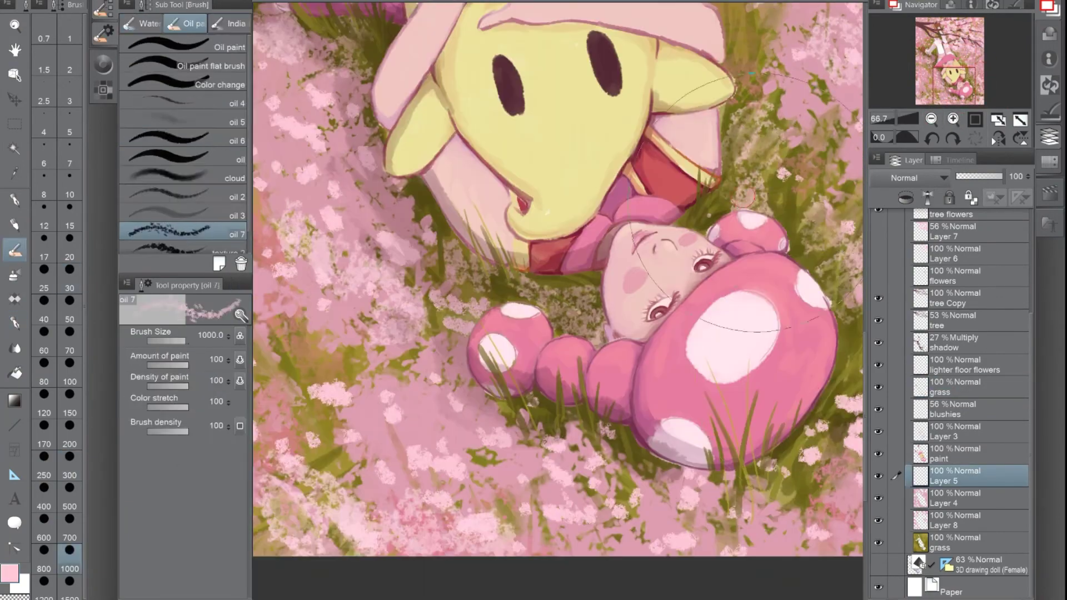
pyautogui.press('e')
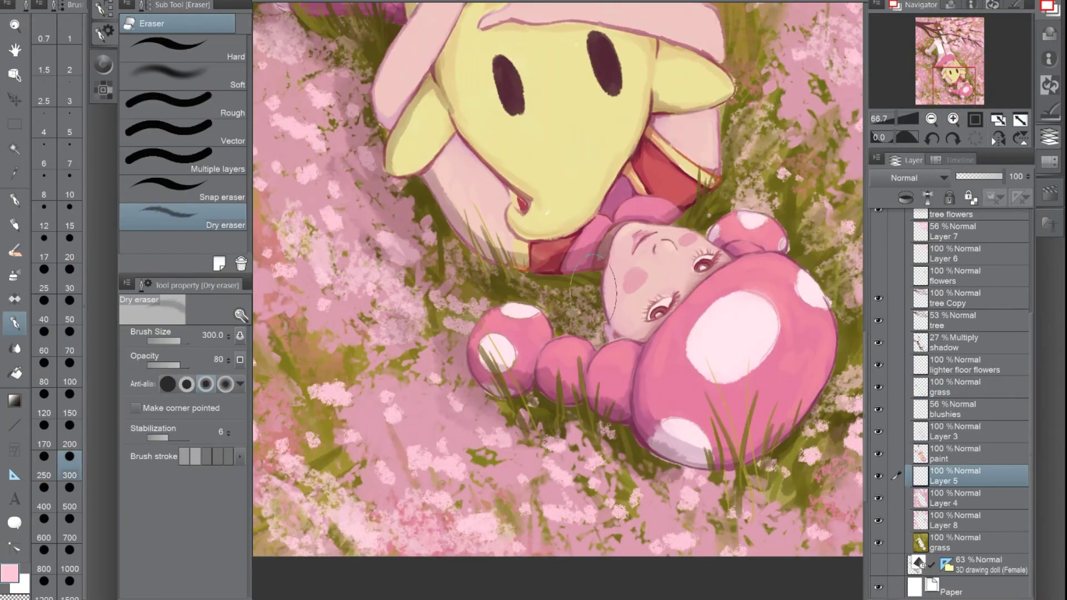
pyautogui.scroll(-2, 488, 292)
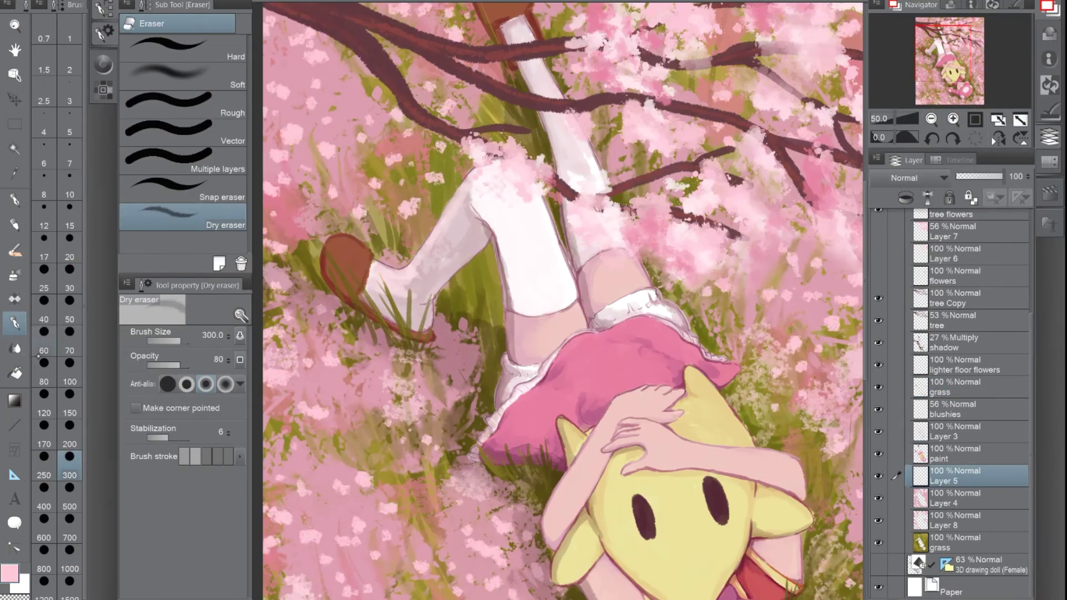
pyautogui.scroll(-3, 474, 414)
pyautogui.scroll(1, 474, 414)
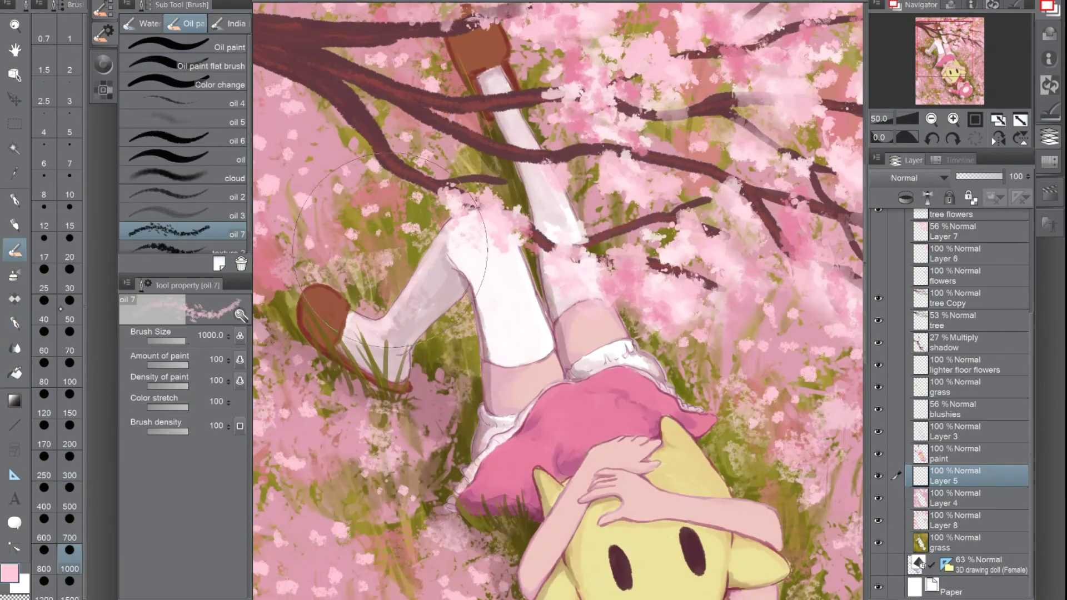
pyautogui.press('e')
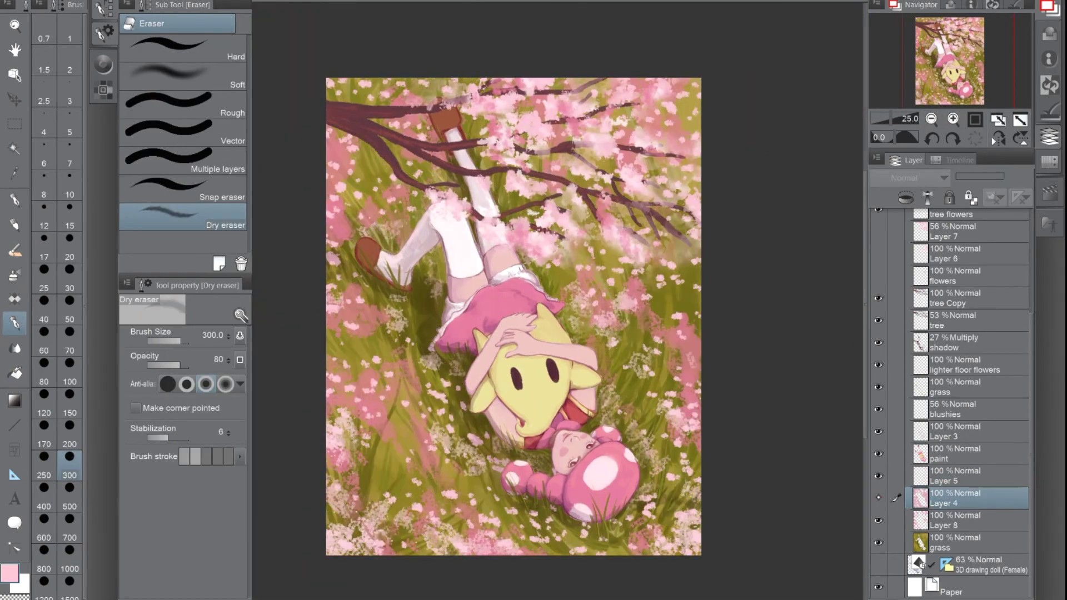
# Make Layer 4's pink texture visible again and lower its opacity to 90%
pyautogui.click(878, 498)
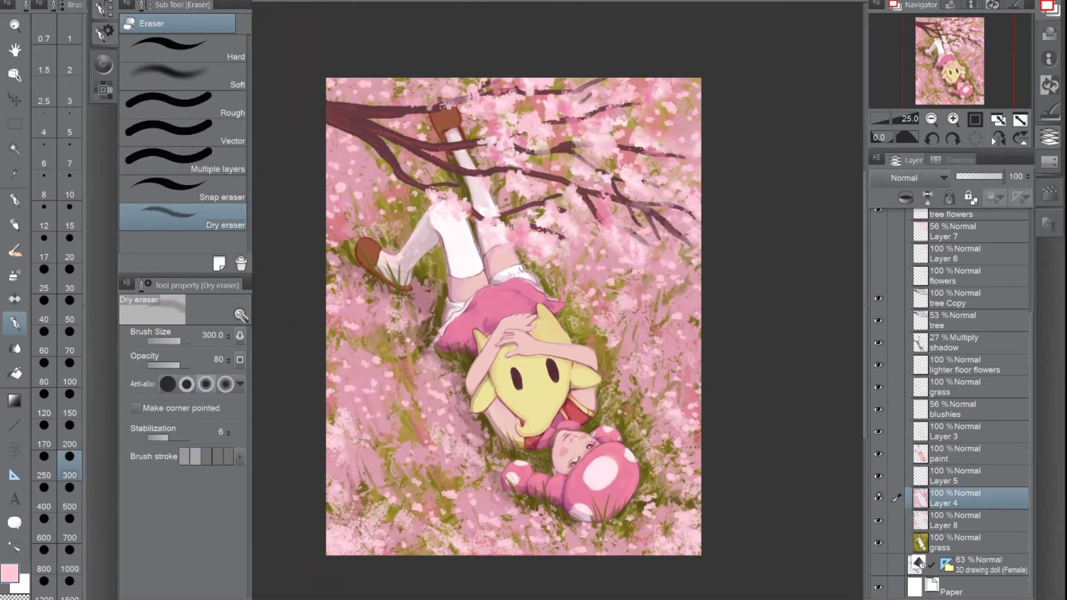
pyautogui.moveTo(1003, 176)
pyautogui.mouseDown()
pyautogui.moveTo(981, 176)
pyautogui.moveTo(998, 176)
pyautogui.mouseUp()
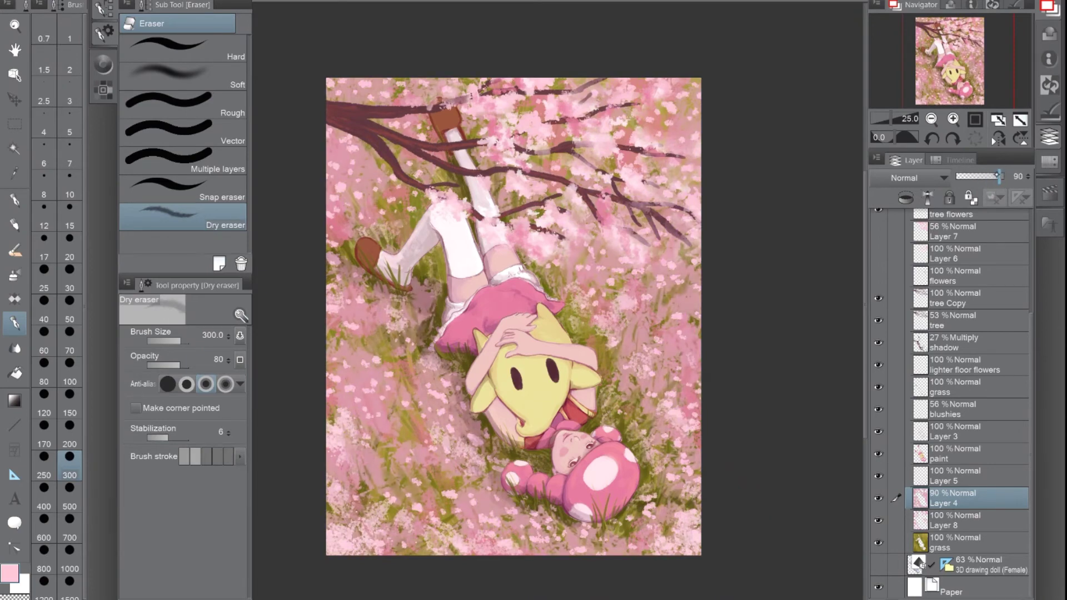
# Try Multiply, Subtract, Soft light and Lighter color blending on Layer 4's pink texture, comparing the picture with it hidden and shown
pyautogui.click(943, 177)
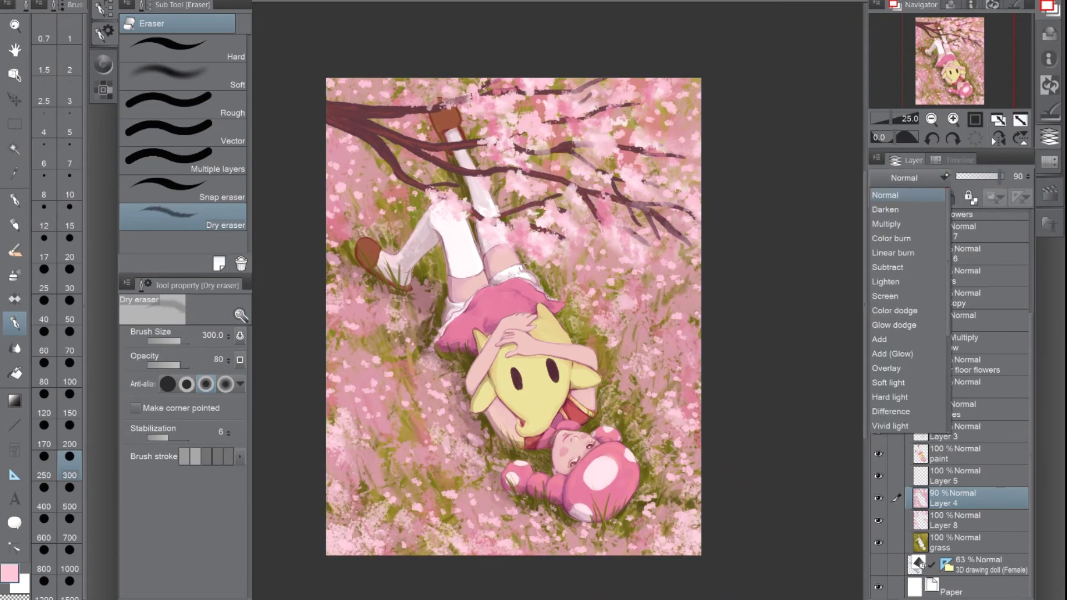
pyautogui.click(917, 223)
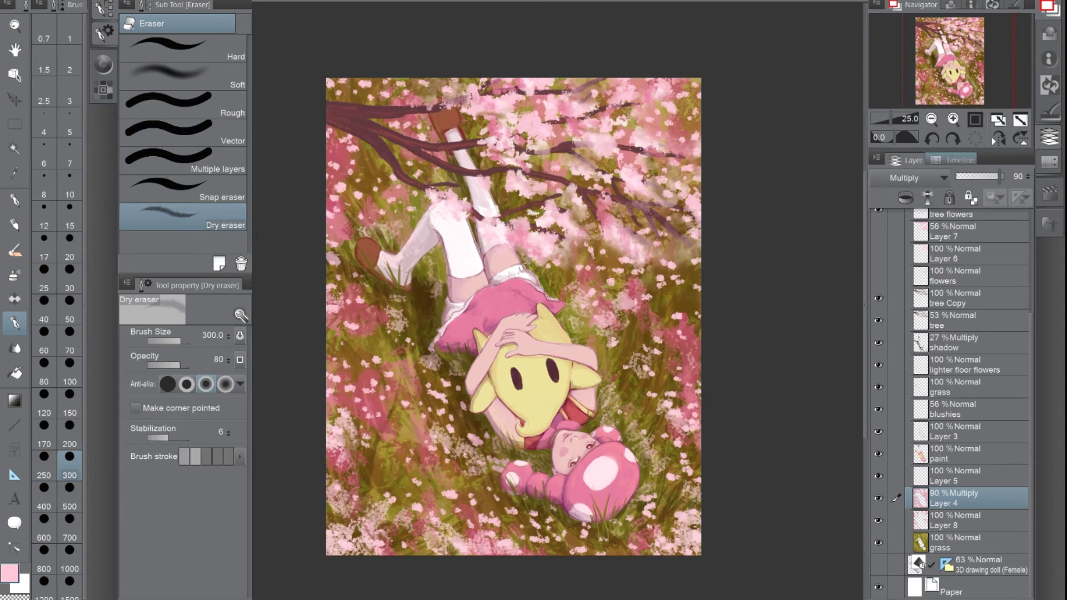
pyautogui.click(926, 178)
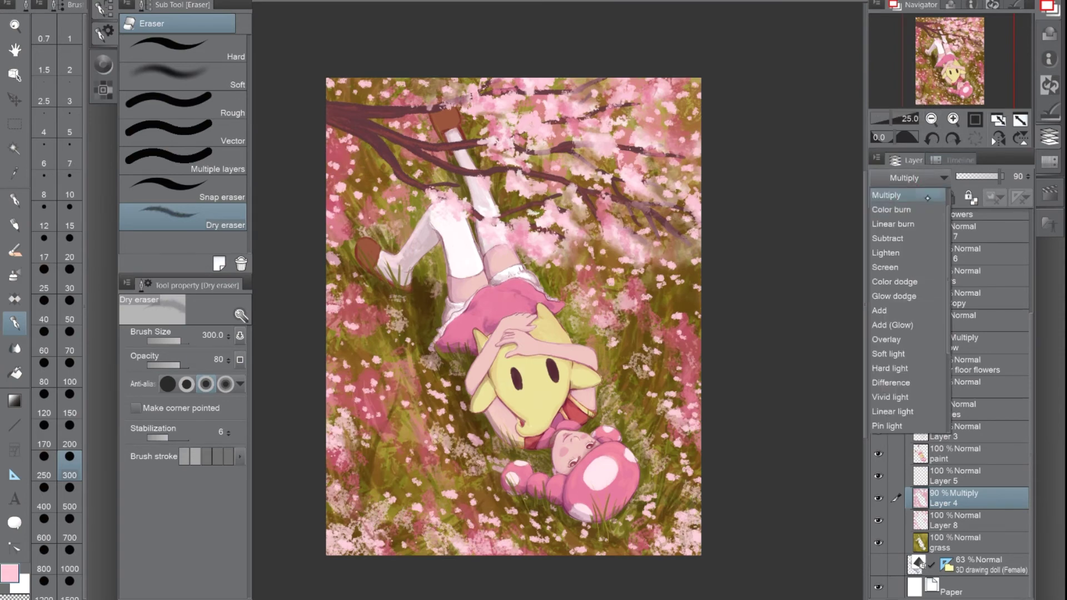
pyautogui.click(905, 238)
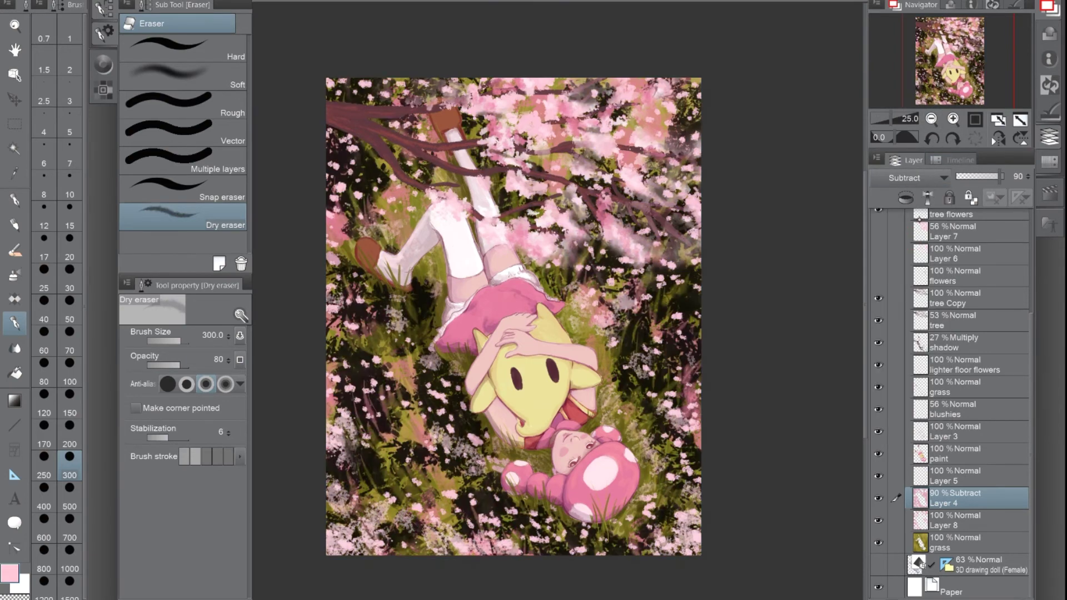
pyautogui.click(926, 178)
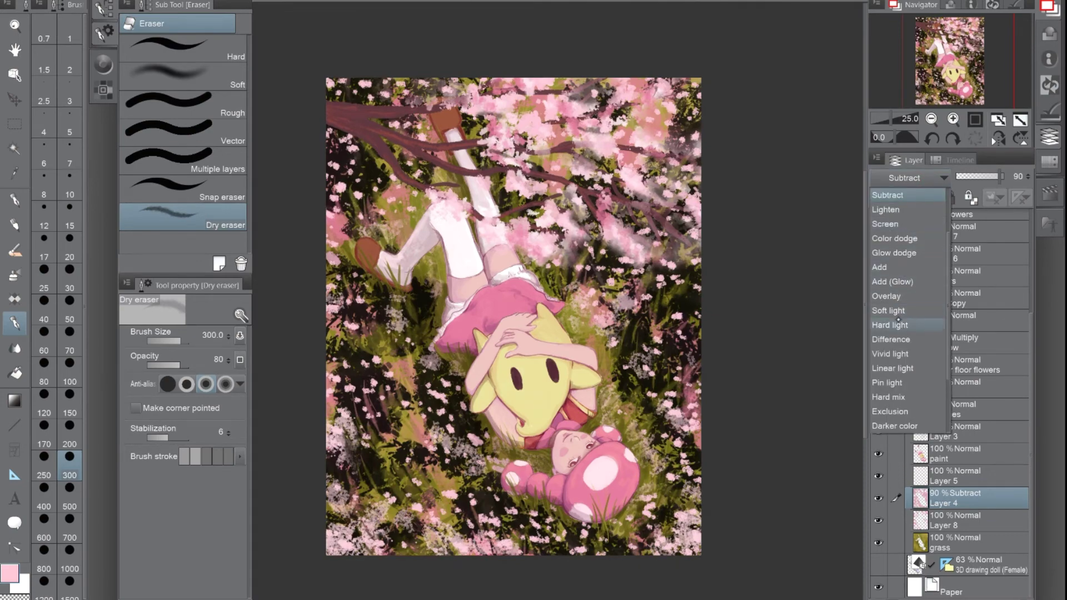
pyautogui.click(901, 311)
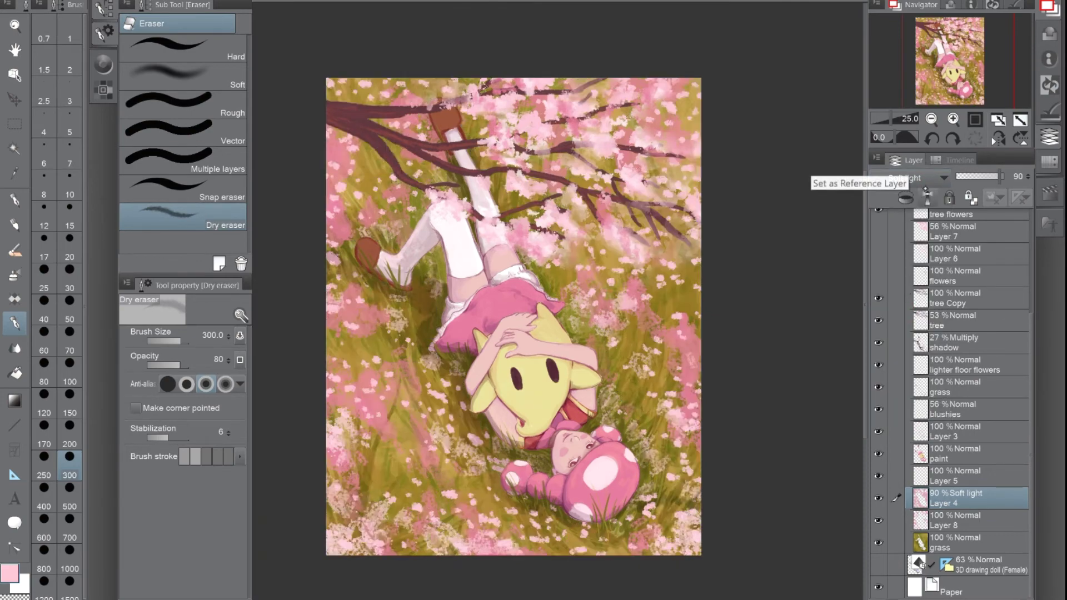
pyautogui.click(930, 179)
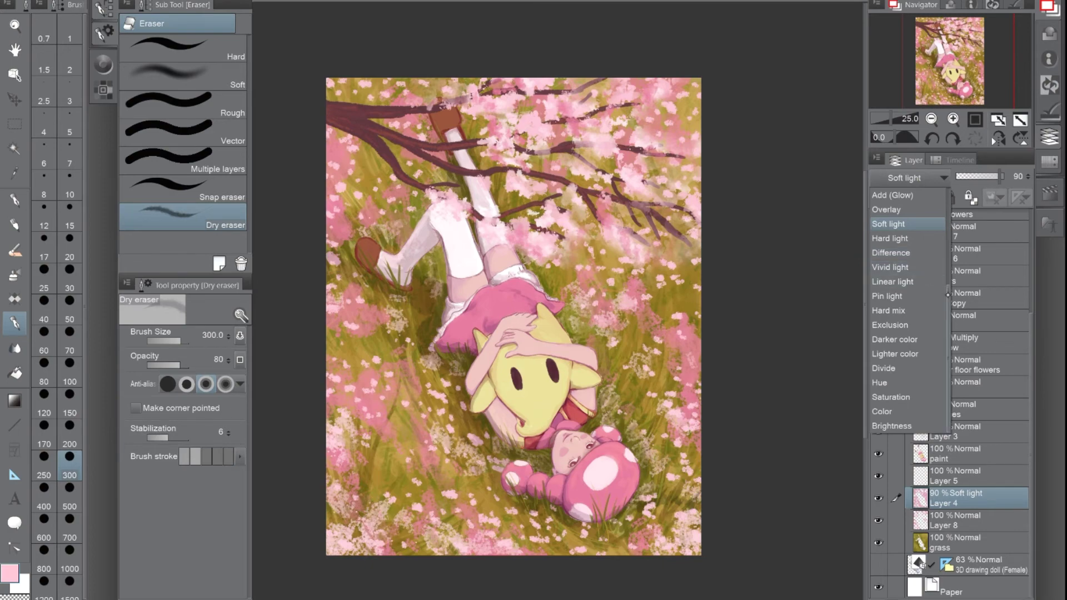
pyautogui.click(895, 354)
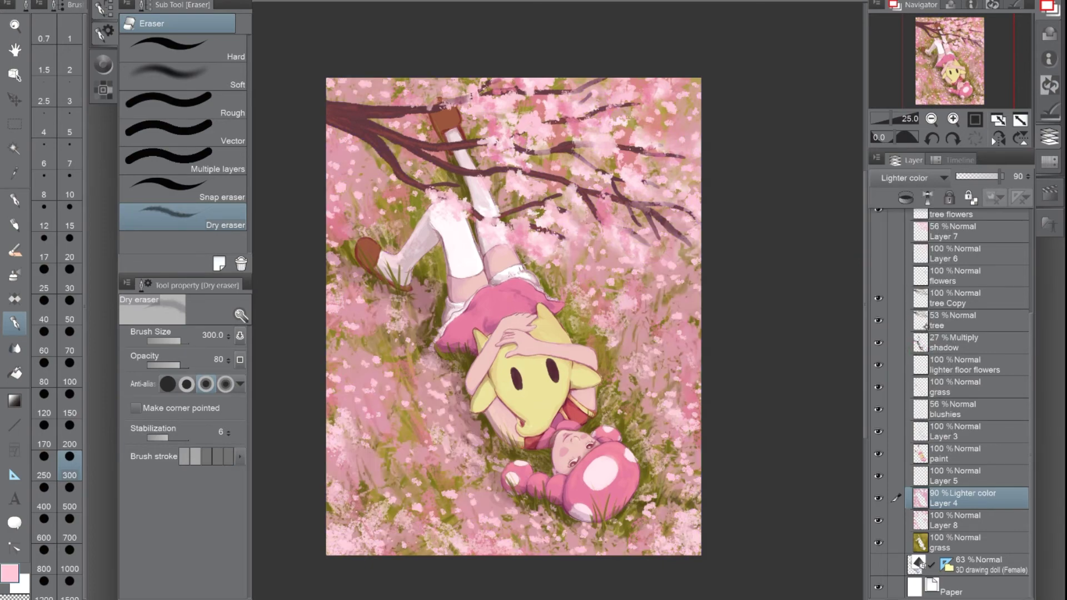
pyautogui.click(877, 499)
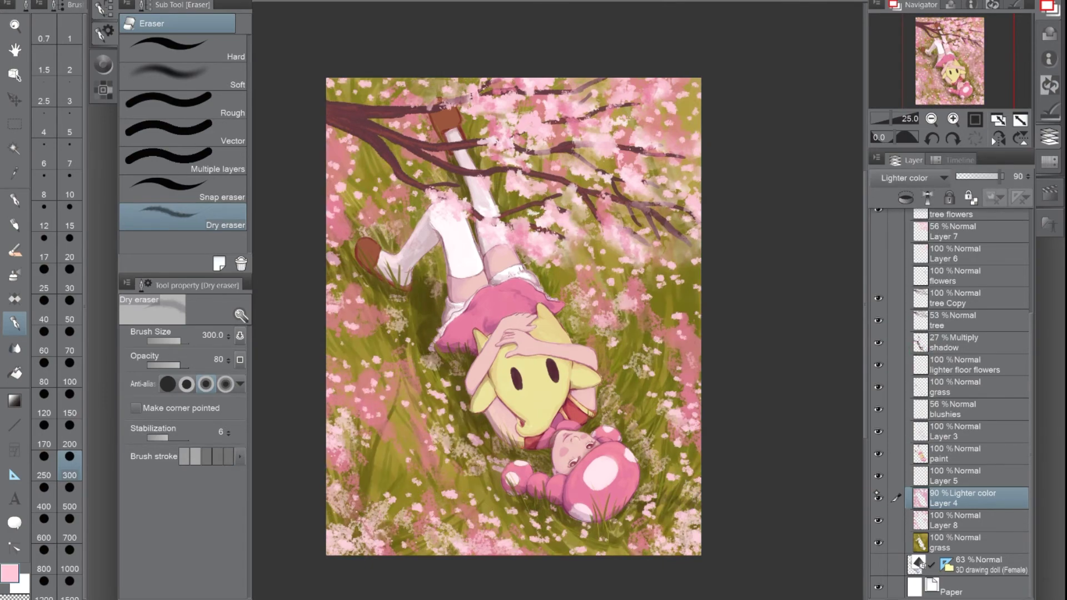
pyautogui.click(877, 499)
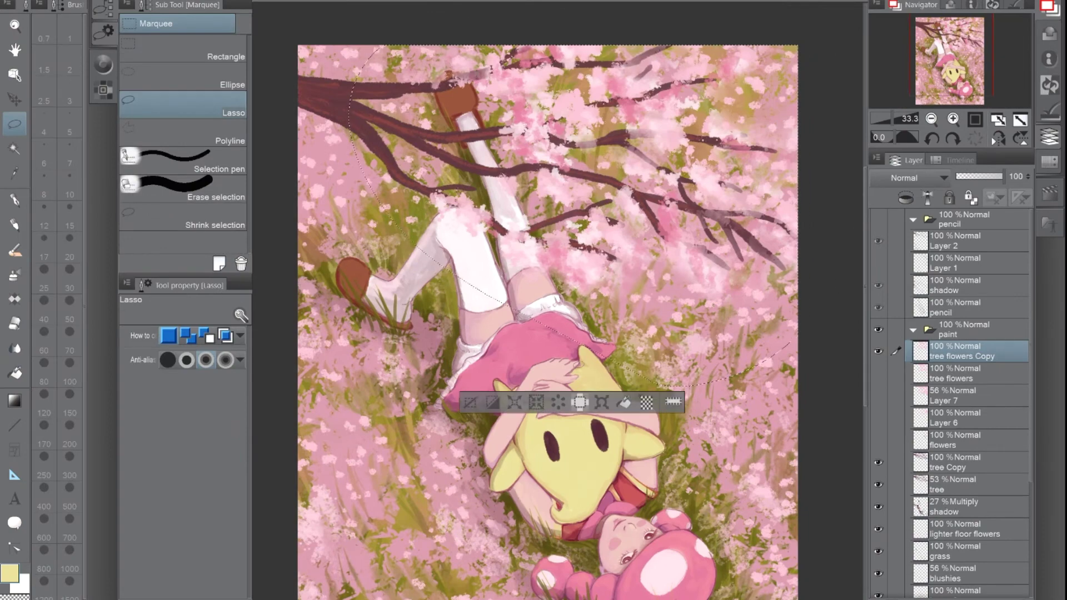
# Scale down the lassoed blossom mass on the tree flowers Copy layer around the cherry branches
pyautogui.hotkey('ctrl', 't')
pyautogui.moveTo(798, 46); pyautogui.dragTo(732, 132)
pyautogui.press('Return')
pyautogui.press('e')
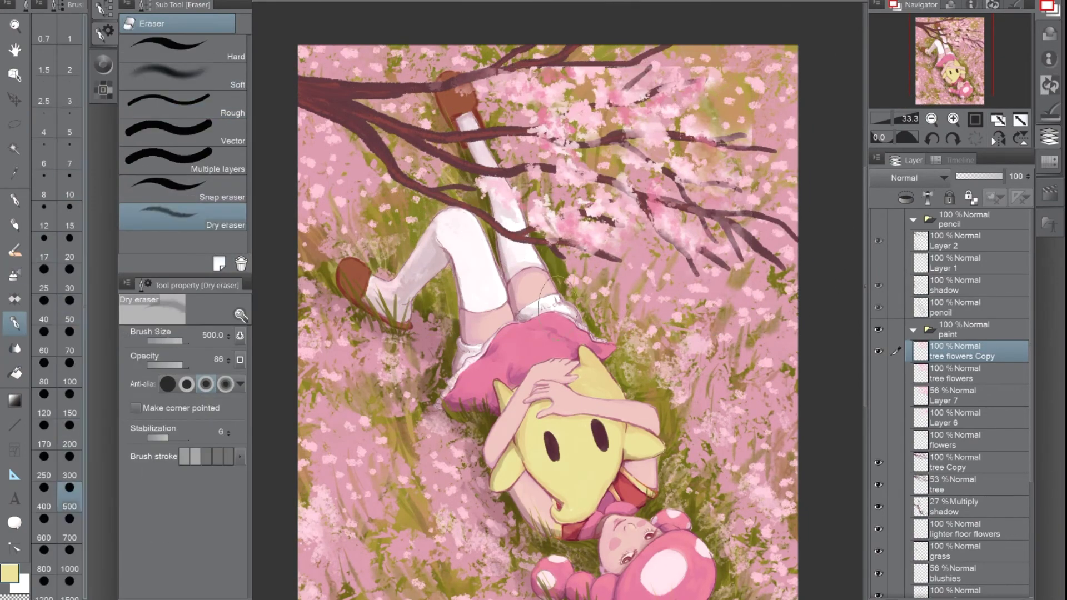
# Hide the tree flowers Copy layer and add a new layer above it named tree flowers again
pyautogui.hotkey('ctrl', '-')
pyautogui.click(878, 351)
pyautogui.click(878, 351)
pyautogui.click(877, 351)
pyautogui.moveTo(945, 70); pyautogui.dragTo(944, 79)
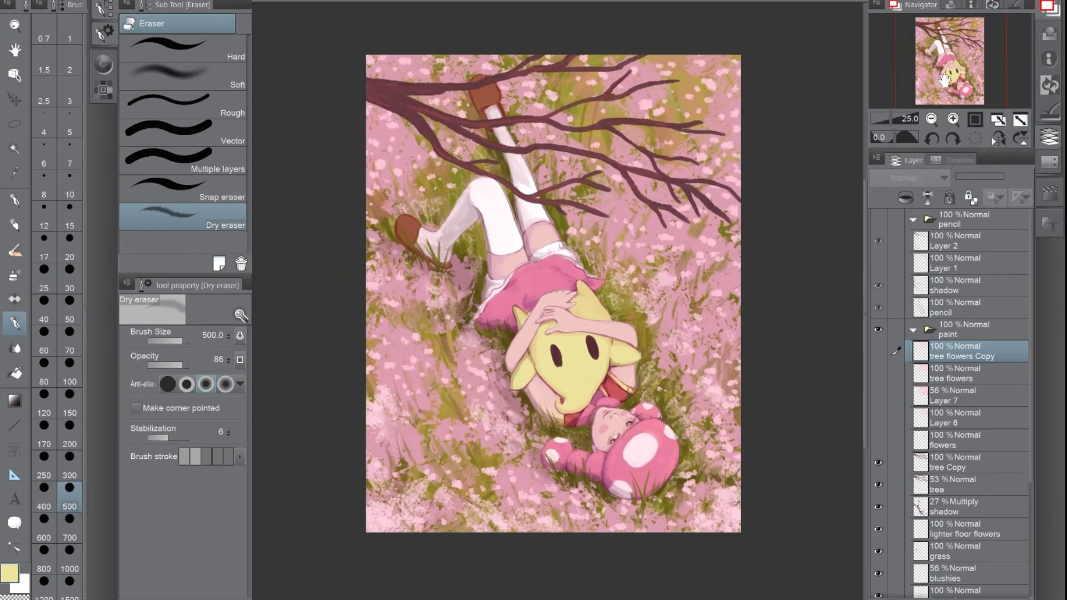
pyautogui.hotkey('ctrl', 'shift', 'n')
pyautogui.doubleClick(966, 356)
pyautogui.write('tree flowers again')
pyautogui.press('Return')
# Paint small pale pink blossoms along the bare cherry branches on the tree flowers again layer at brush size 50
pyautogui.hotkey('ctrl', '+')
pyautogui.hotkey('ctrl', '+')
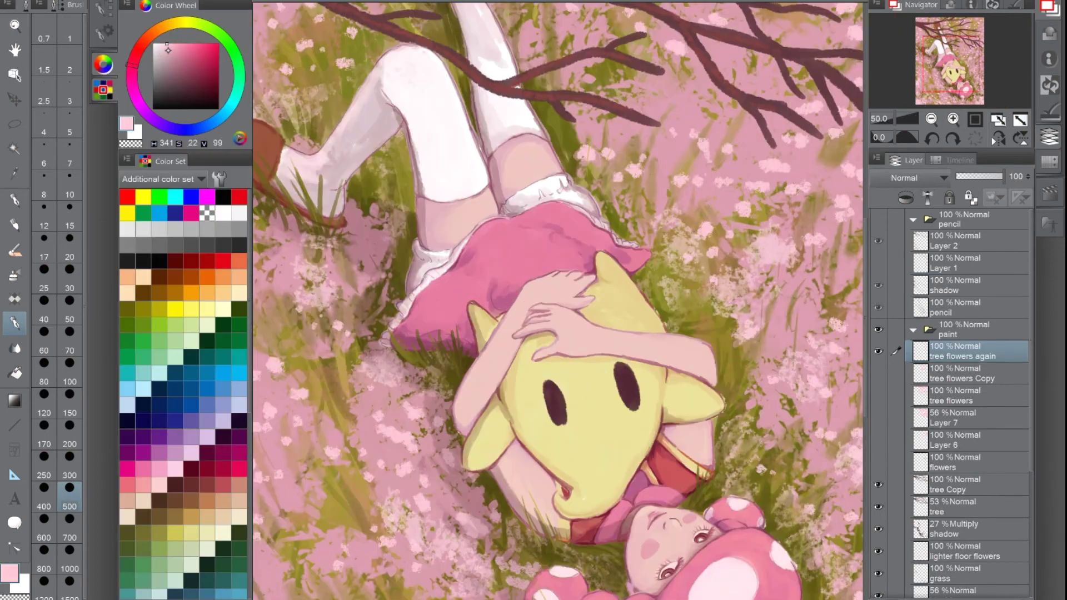
pyautogui.press('b')
pyautogui.hotkey('ctrl', '0')
pyautogui.hotkey('ctrl', '0')
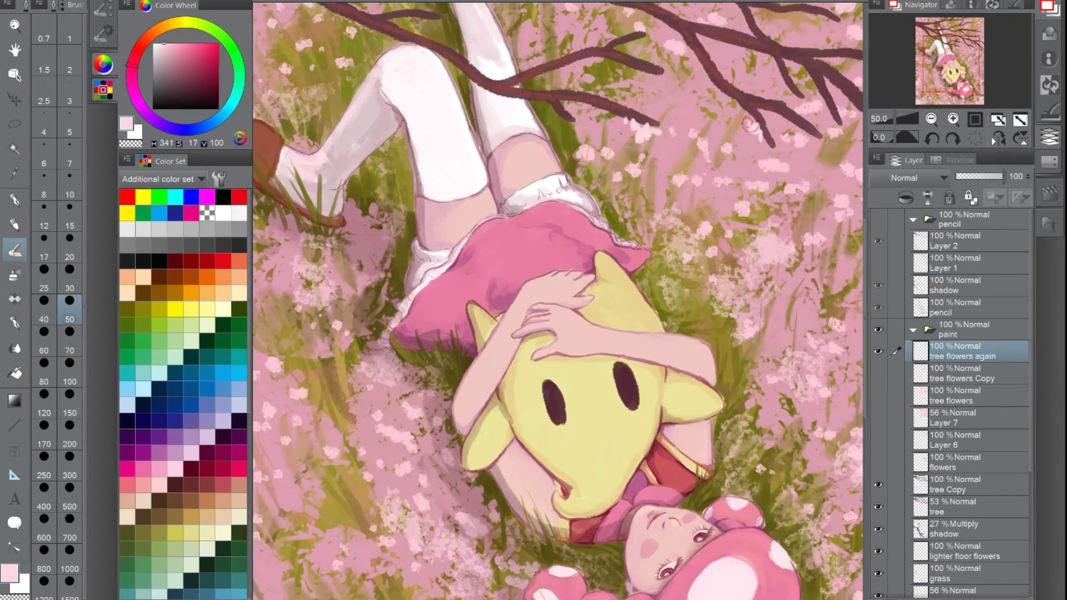
pyautogui.hotkey('ctrl', '0')
pyautogui.scroll(1, 747, 239)
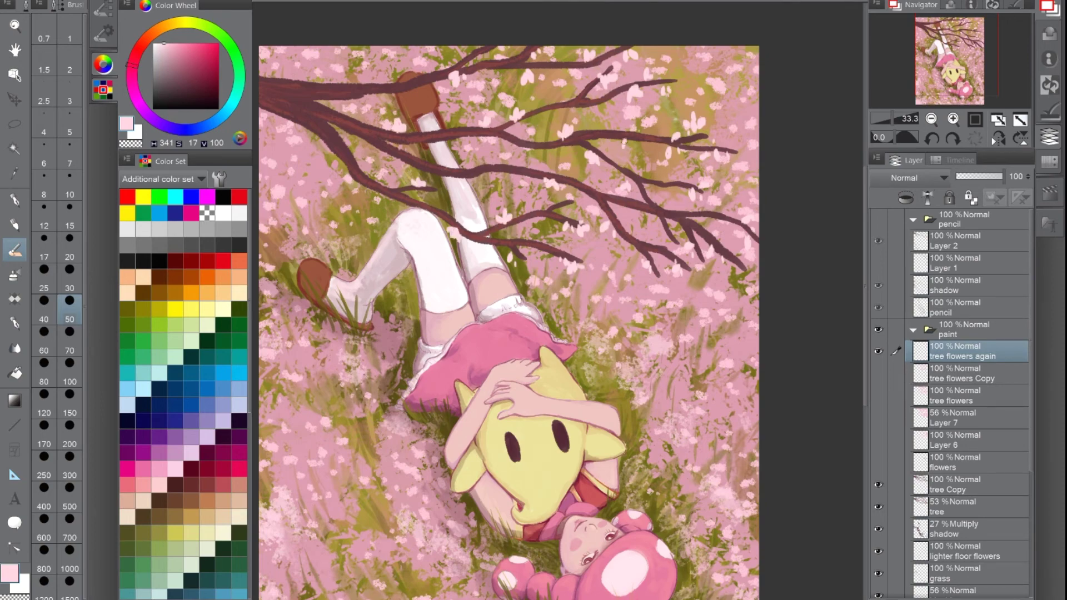
# Add orange-brown centres to the branch blossoms using a colour sampled from the painting
pyautogui.scroll(-5, 395, 98)
pyautogui.scroll(6, 389, 139)
pyautogui.keyDown('alt'); pyautogui.click(354, 122); pyautogui.keyUp('alt')
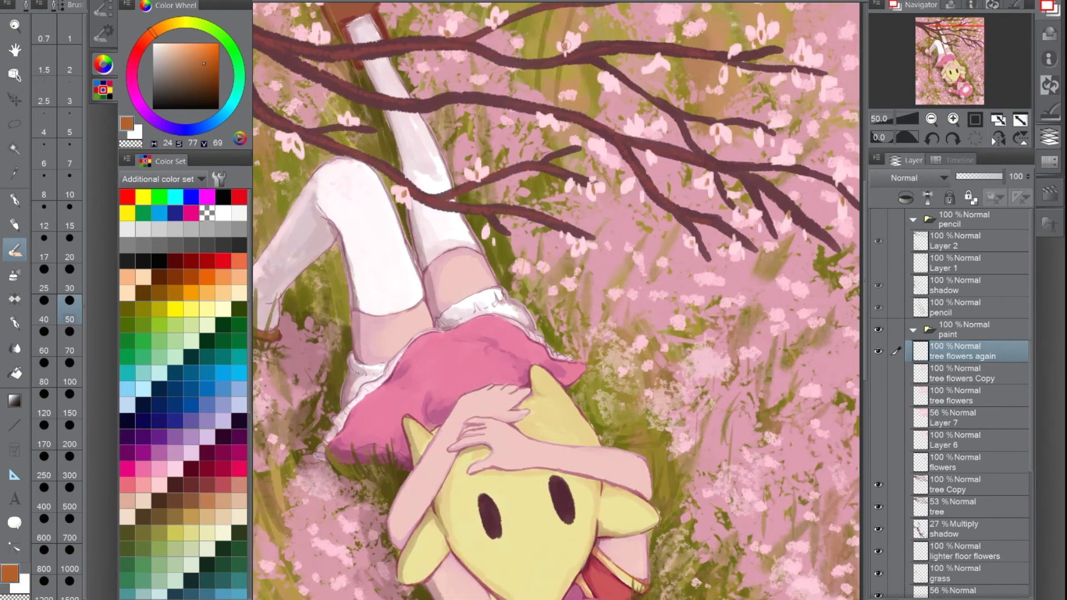
pyautogui.moveTo(982, 39); pyautogui.dragTo(967, 61)
pyautogui.click(931, 119)
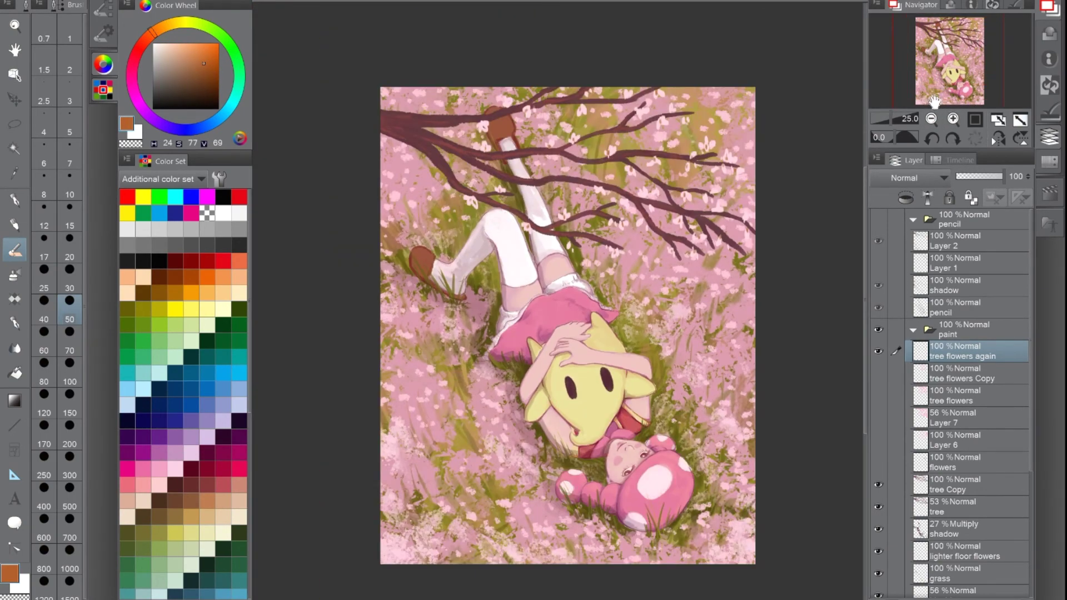
pyautogui.moveTo(964, 77); pyautogui.dragTo(988, 76)
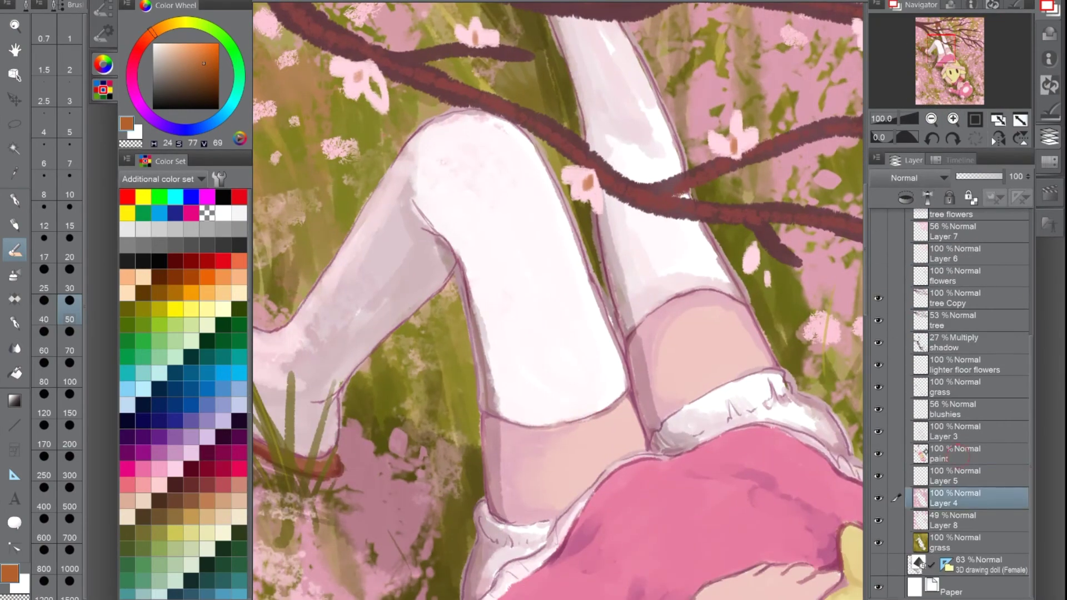
pyautogui.click(964, 457)
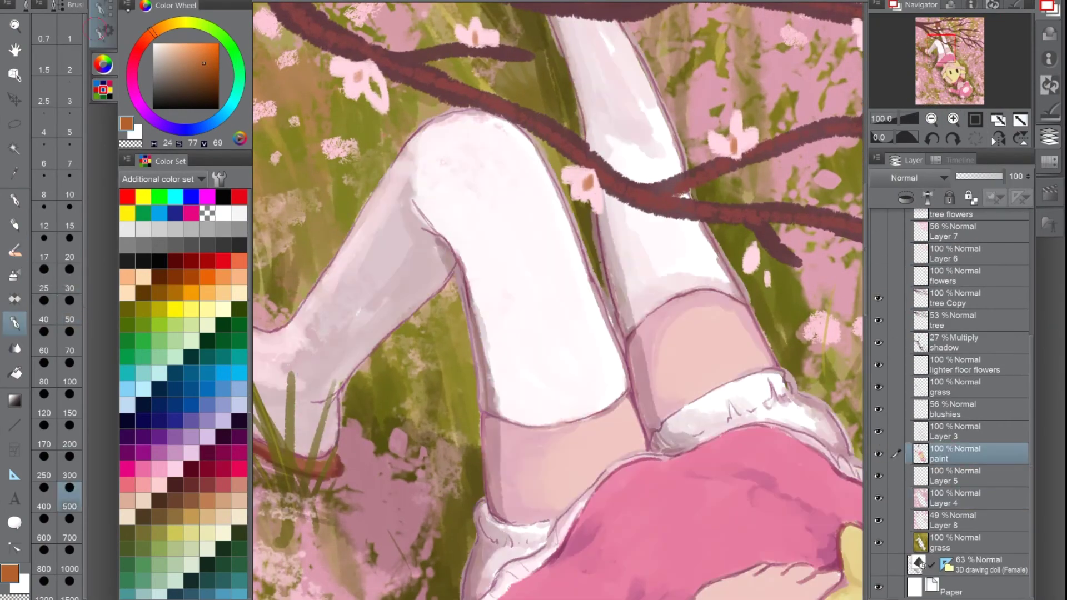
pyautogui.click(15, 323)
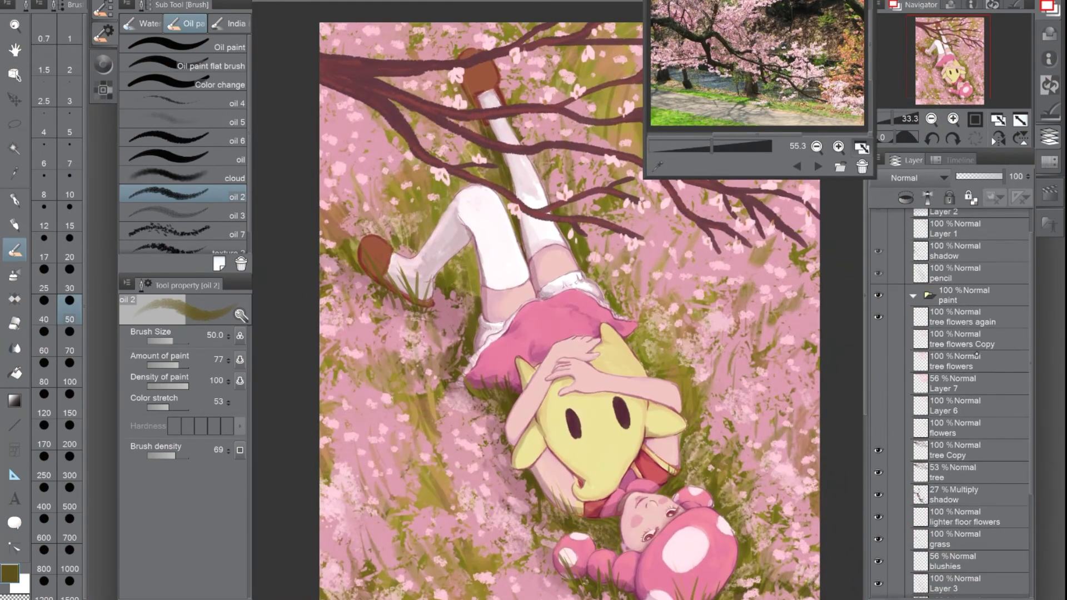
# Set the figure's shadow layer to Multiply blending at 32% opacity
pyautogui.click(967, 494)
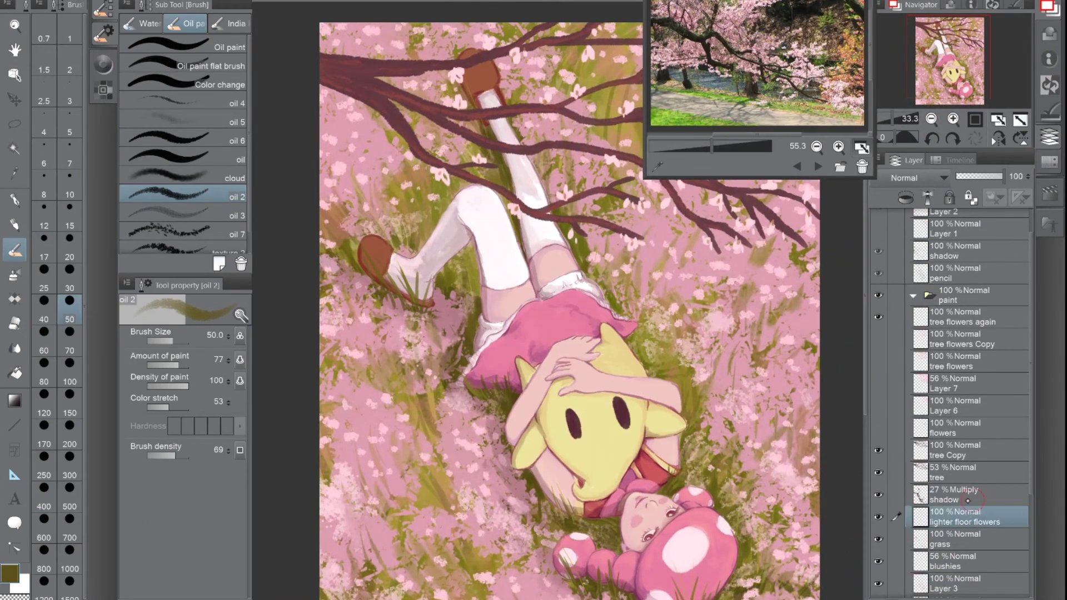
pyautogui.moveTo(968, 176); pyautogui.dragTo(971, 176)
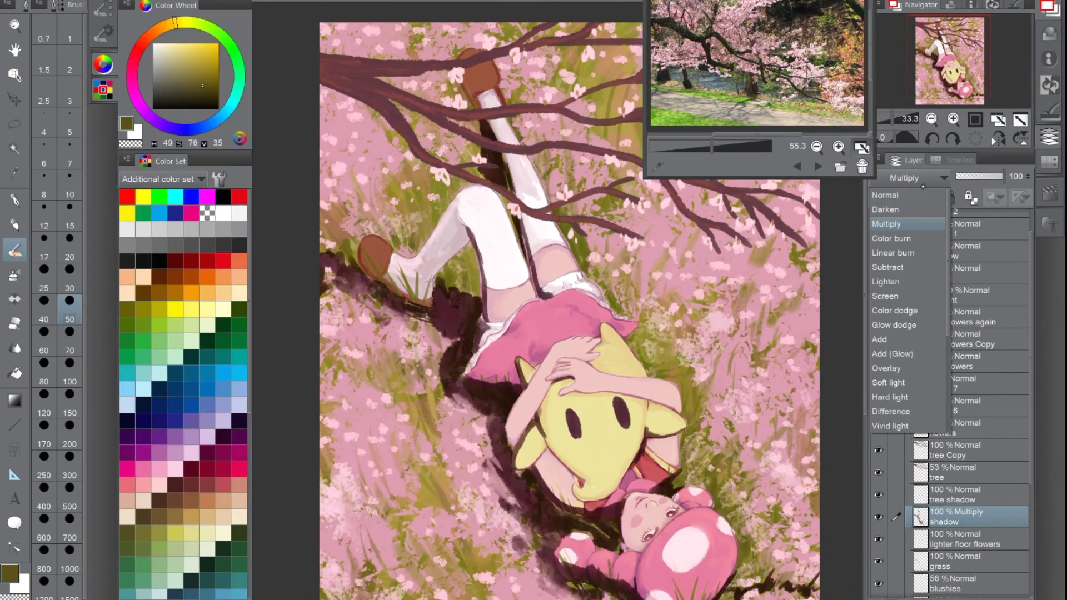
# Set the tree shadow layer to Multiply at 20% and paint dark maroon branch shadows across the figure and grass with oil 2 at size 70
pyautogui.click(967, 495)
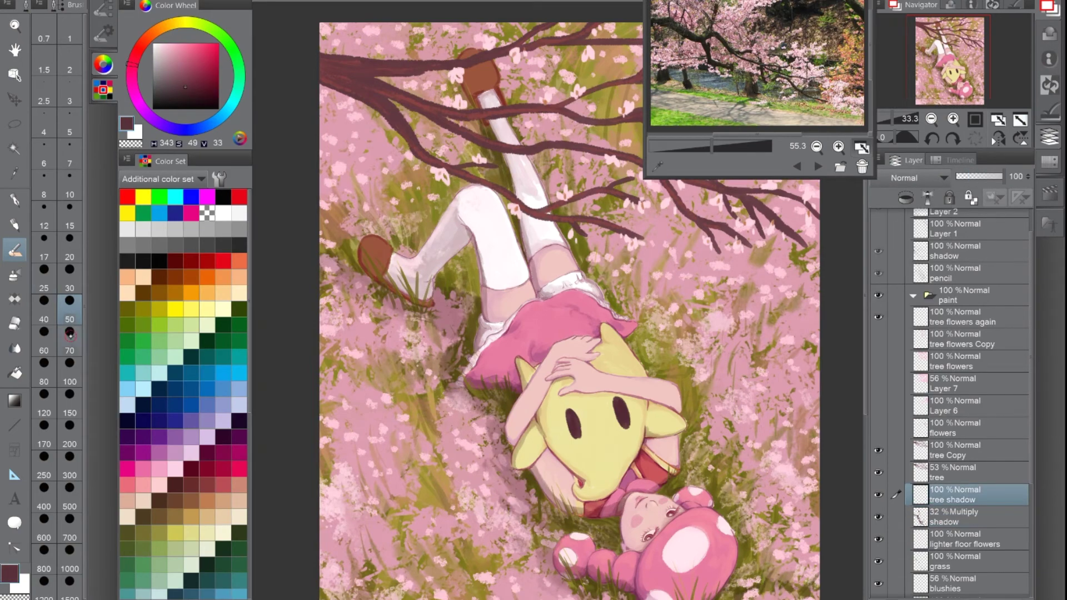
pyautogui.click(69, 334)
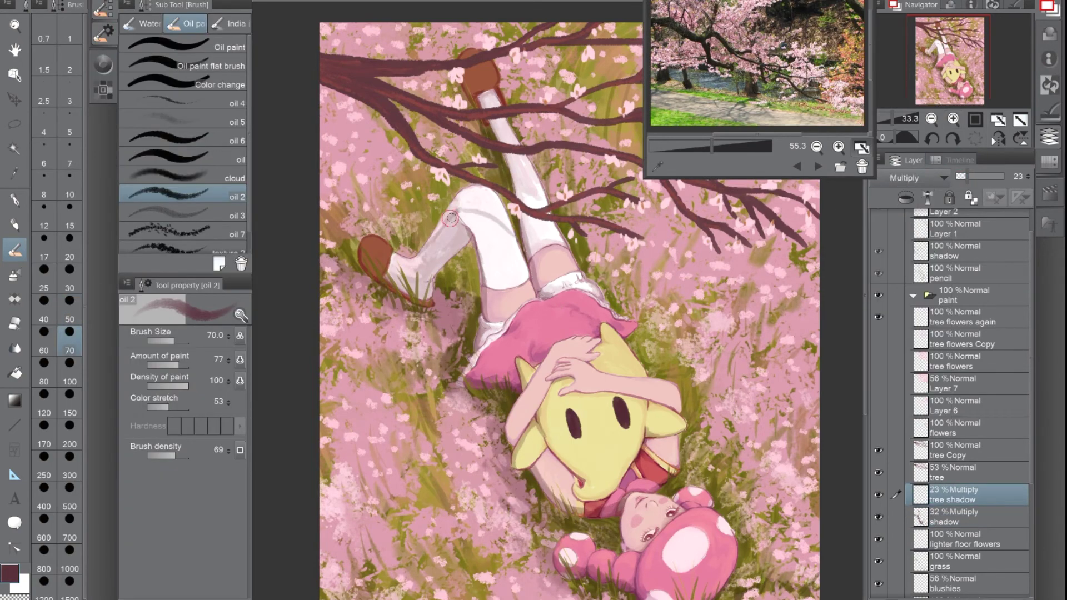
pyautogui.moveTo(970, 177); pyautogui.dragTo(969, 177)
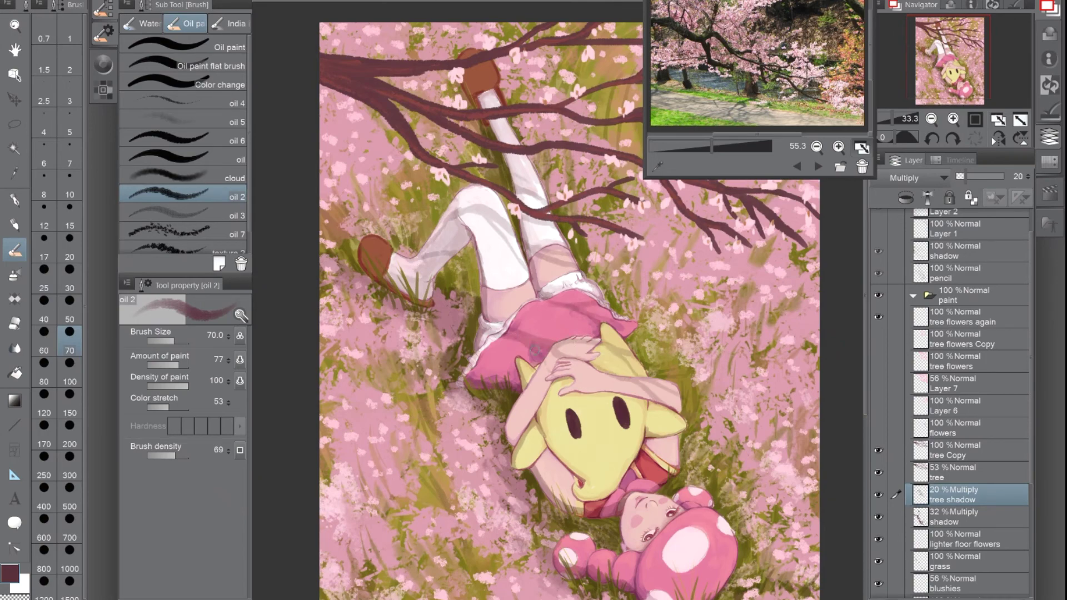
pyautogui.moveTo(322, 214)
pyautogui.mouseDown()
pyautogui.moveTo(389, 316)
pyautogui.moveTo(453, 364)
pyautogui.mouseUp()
pyautogui.moveTo(628, 339); pyautogui.dragTo(766, 425)
pyautogui.moveTo(692, 445); pyautogui.dragTo(812, 422)
pyautogui.moveTo(761, 457); pyautogui.dragTo(814, 516)
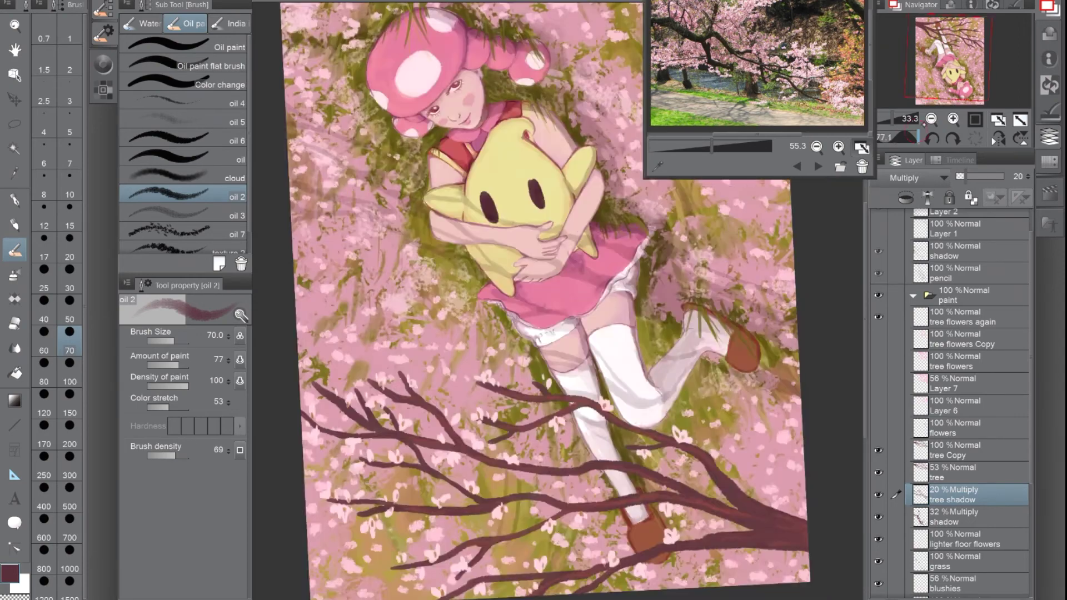
pyautogui.scroll(5, 446, 111)
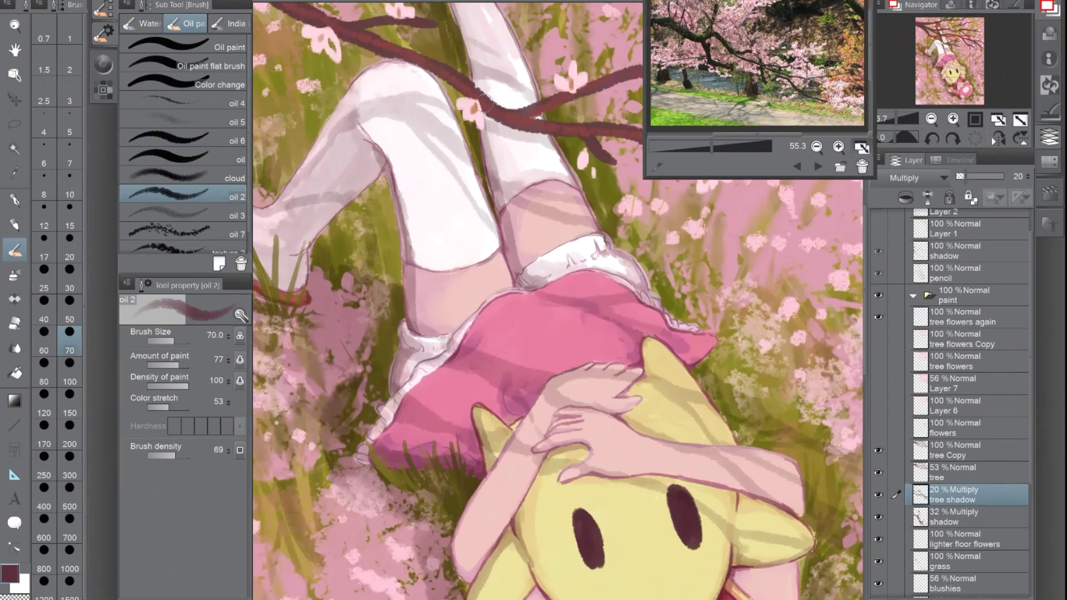
pyautogui.scroll(-5, 593, 284)
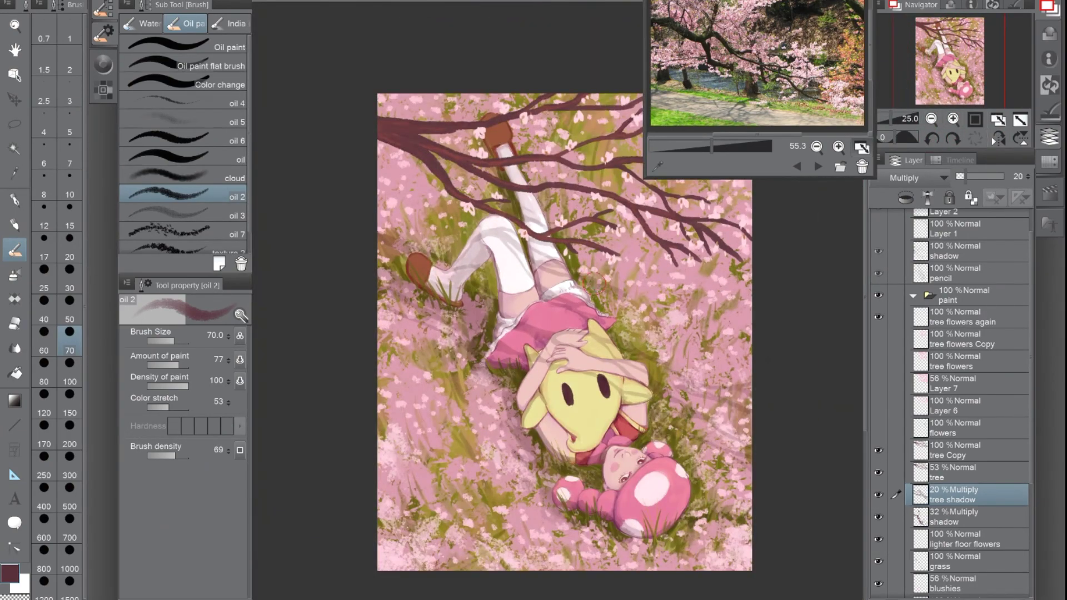
# Paint thick branch shadows spreading across the lower-left grass on the tree shadow layer with an enlarged oil 2 brush
pyautogui.press(']')
pyautogui.press(']')
pyautogui.press(']')
pyautogui.press(']')
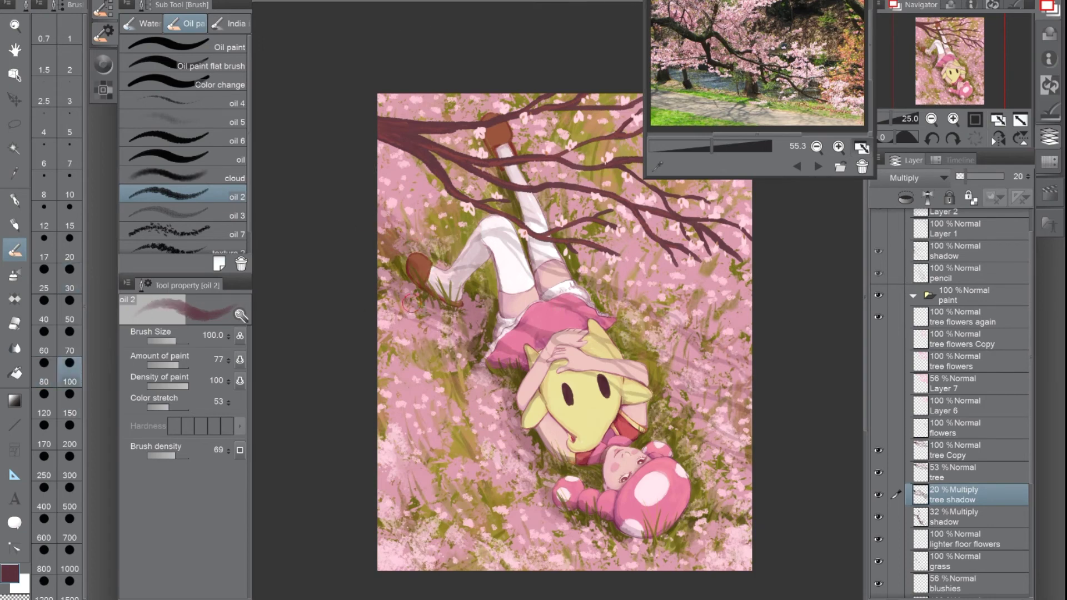
pyautogui.press(']')
pyautogui.press(']')
pyautogui.press(']')
pyautogui.press(']')
pyautogui.moveTo(383, 420); pyautogui.dragTo(528, 578)
pyautogui.press('[')
pyautogui.moveTo(489, 516); pyautogui.dragTo(575, 569)
pyautogui.moveTo(422, 467); pyautogui.dragTo(453, 570)
pyautogui.press('[')
# Raise the tree shadow layer's opacity to 49% and add thinner branch shadows over the lower grass at brush size 100
pyautogui.click(977, 177)
pyautogui.click(981, 176)
pyautogui.press('[')
pyautogui.press('[')
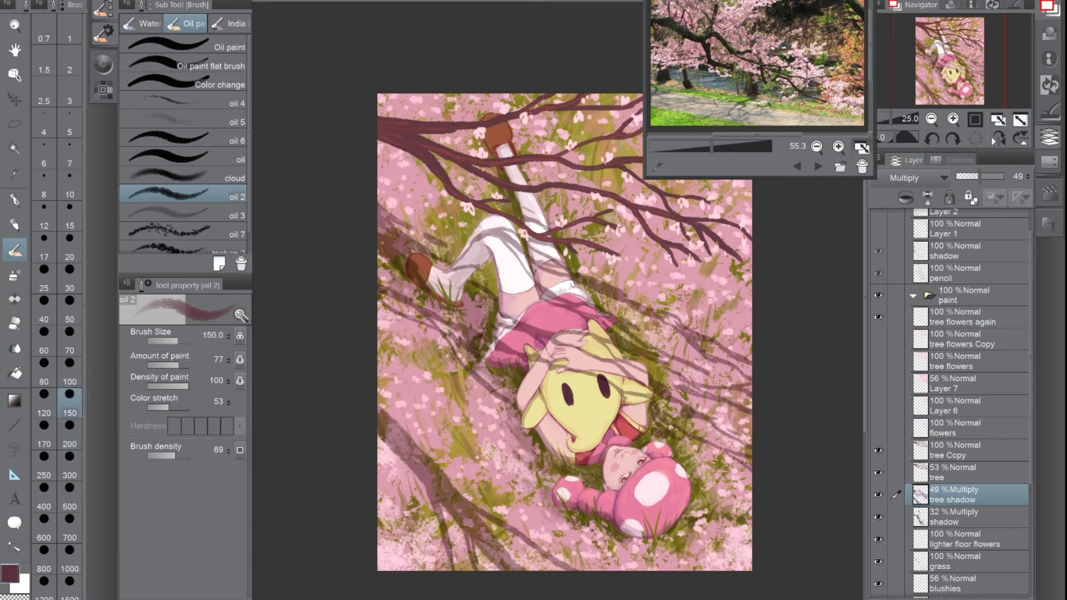
pyautogui.press('[')
pyautogui.press('[')
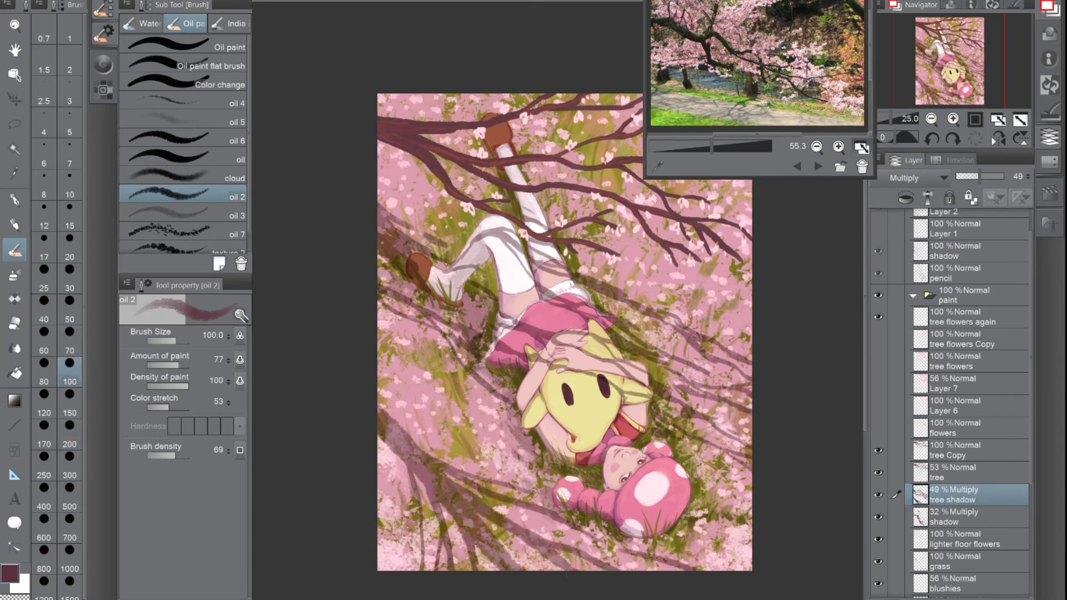
pyautogui.moveTo(389, 420); pyautogui.dragTo(553, 494)
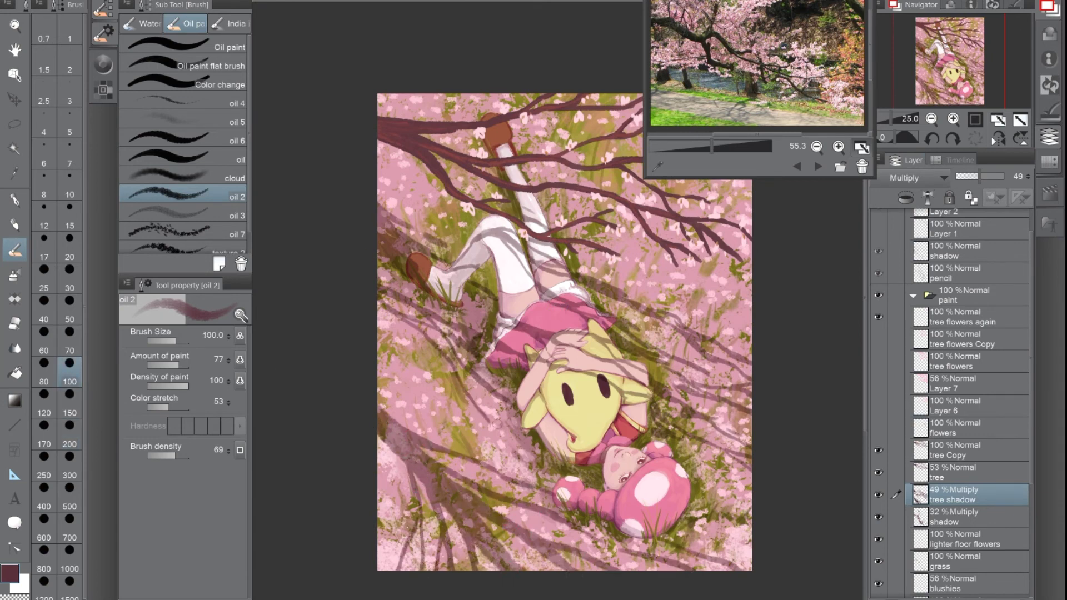
# Erase the branch shadows from the grass beside the star and skirt with the Rough eraser at size 300
pyautogui.press('e')
pyautogui.moveTo(617, 328); pyautogui.dragTo(621, 338)
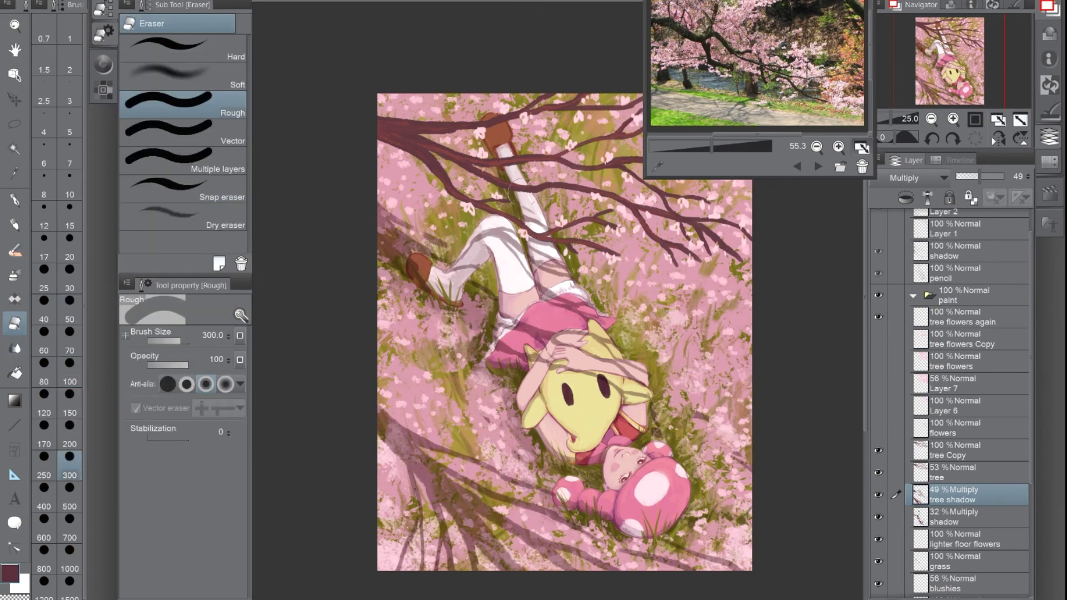
pyautogui.press('b')
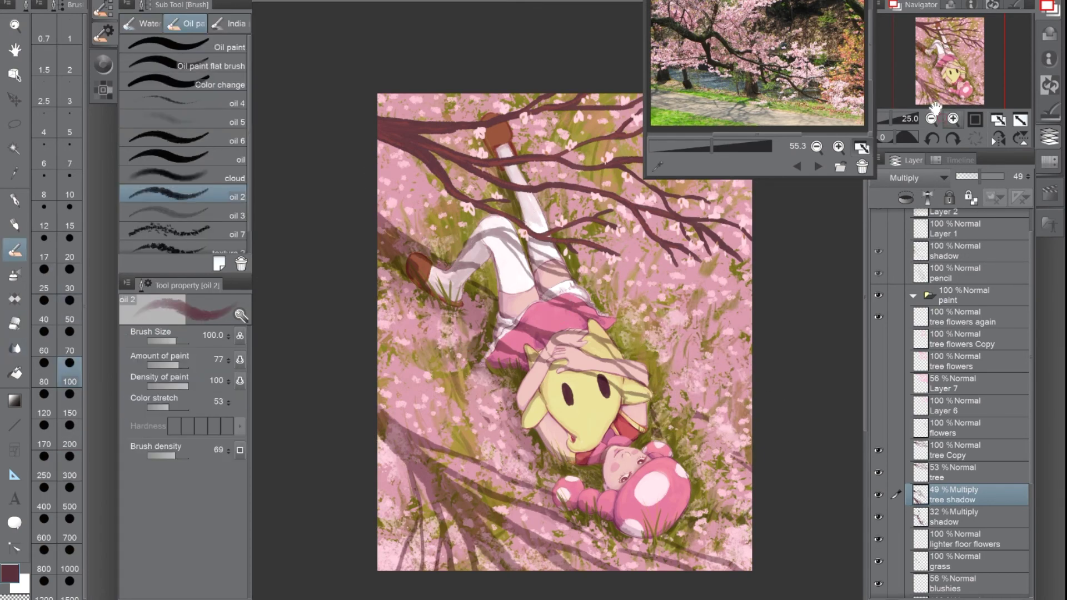
pyautogui.press('e')
# Paint additional thin branch shadows across the legs, skirt and grass beside the star with oil 2 at sizes 50 and 70
pyautogui.scroll(3, 935, 107)
pyautogui.click(16, 252)
pyautogui.click(70, 319)
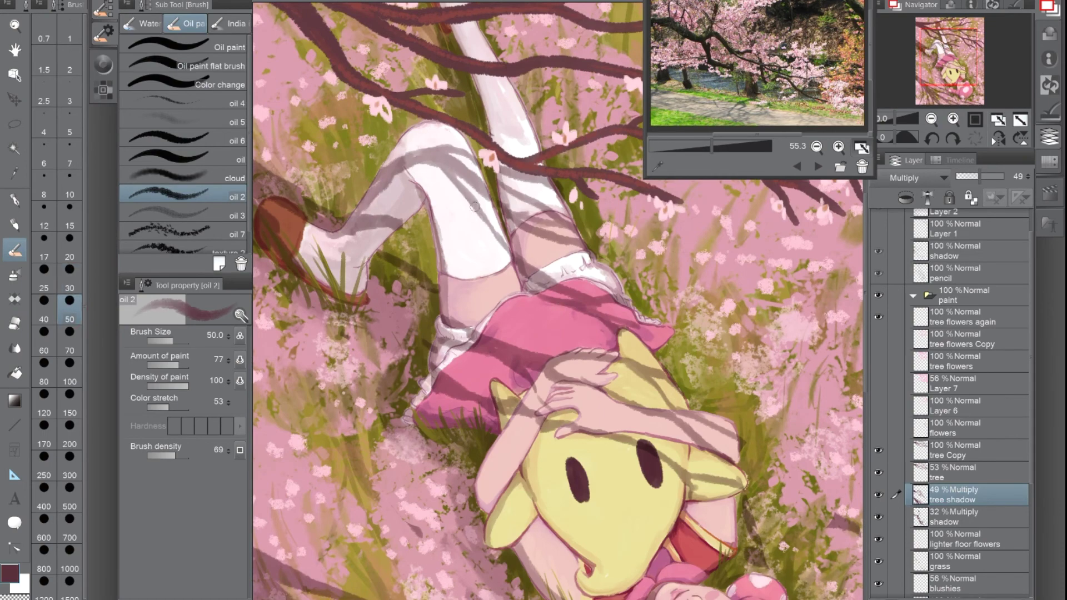
pyautogui.scroll(-3, 978, 72)
pyautogui.click(70, 351)
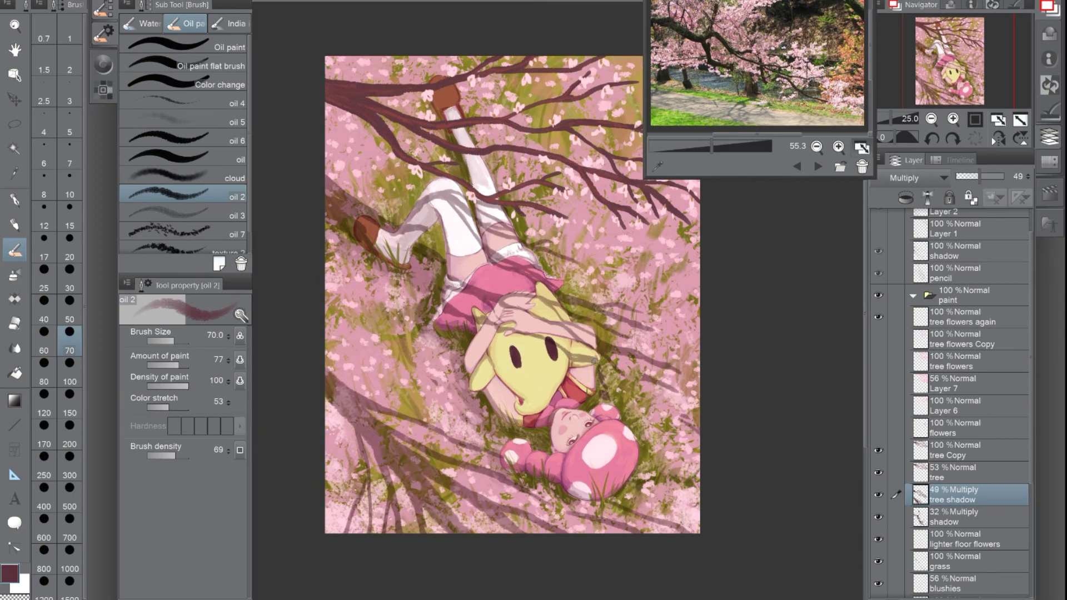
pyautogui.scroll(2, 559, 300)
pyautogui.scroll(-1, 514, 362)
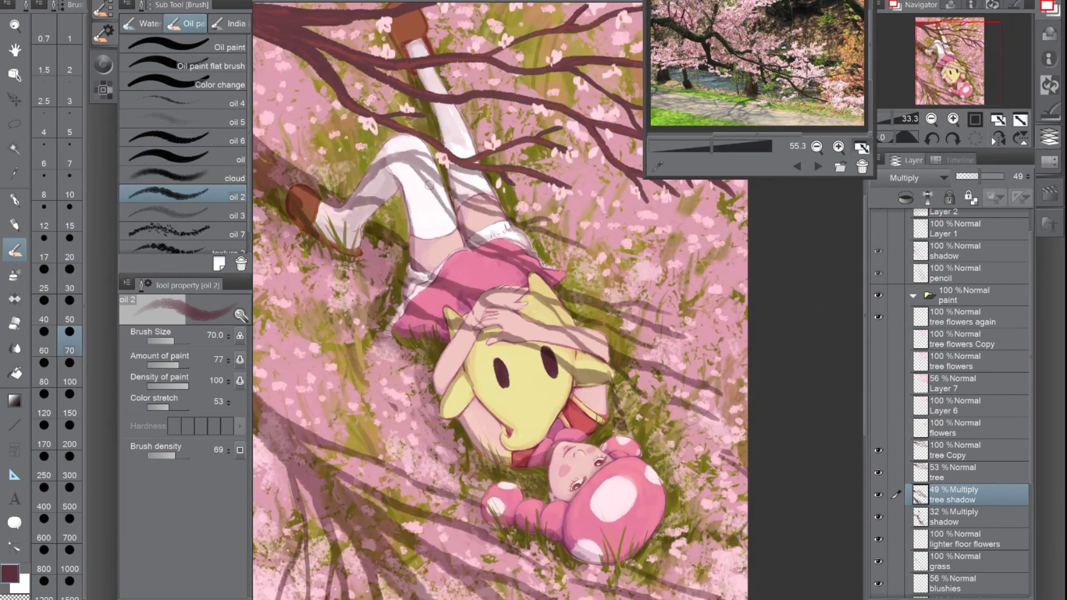
# Touch up the branch shadows with the Rough eraser and set the tree shadow layer's opacity to 26%
pyautogui.press('e')
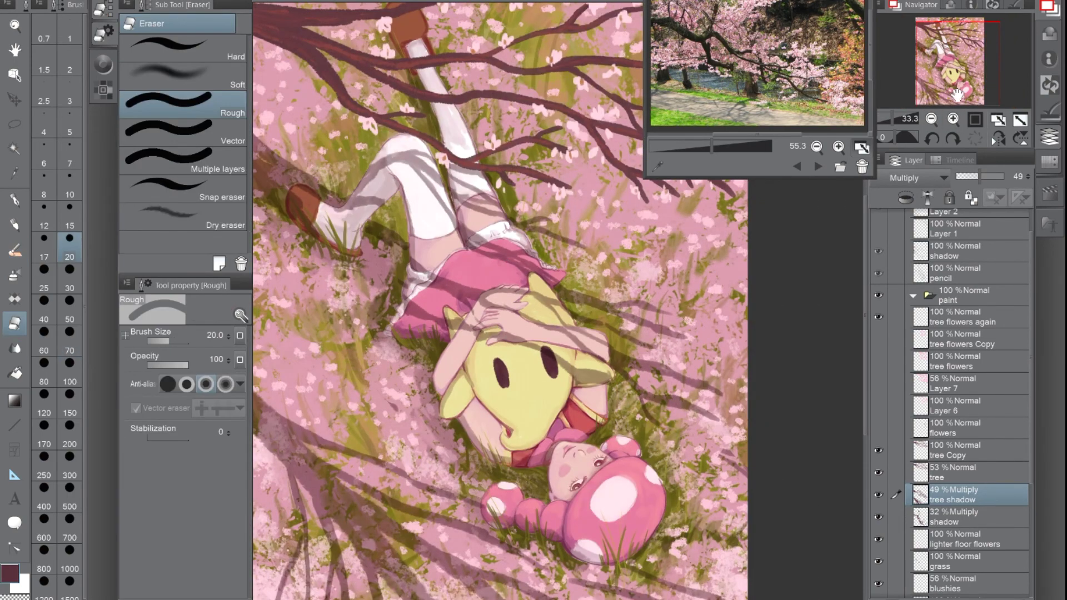
pyautogui.scroll(-1, 633, 300)
pyautogui.click(70, 382)
pyautogui.press('b')
pyautogui.moveTo(979, 177); pyautogui.dragTo(966, 176)
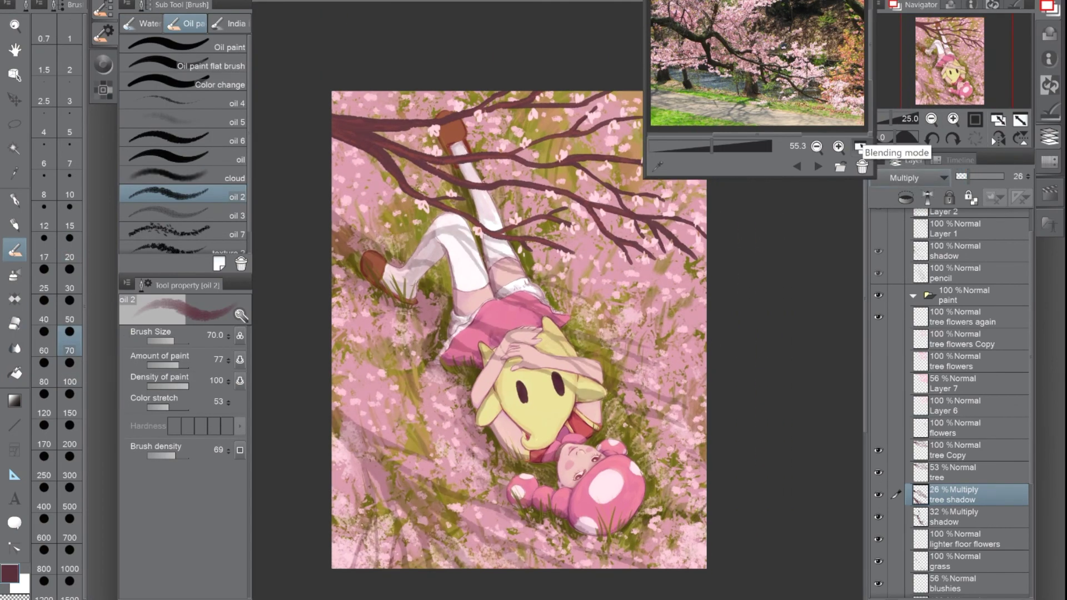
# Duplicate the tree shadow layer and erase the copy's shadows over the figure with the Dry eraser at size 1000 and opacity 100
pyautogui.hotkey('ctrl', 'shift', 'd')
pyautogui.click(15, 323)
pyautogui.click(69, 569)
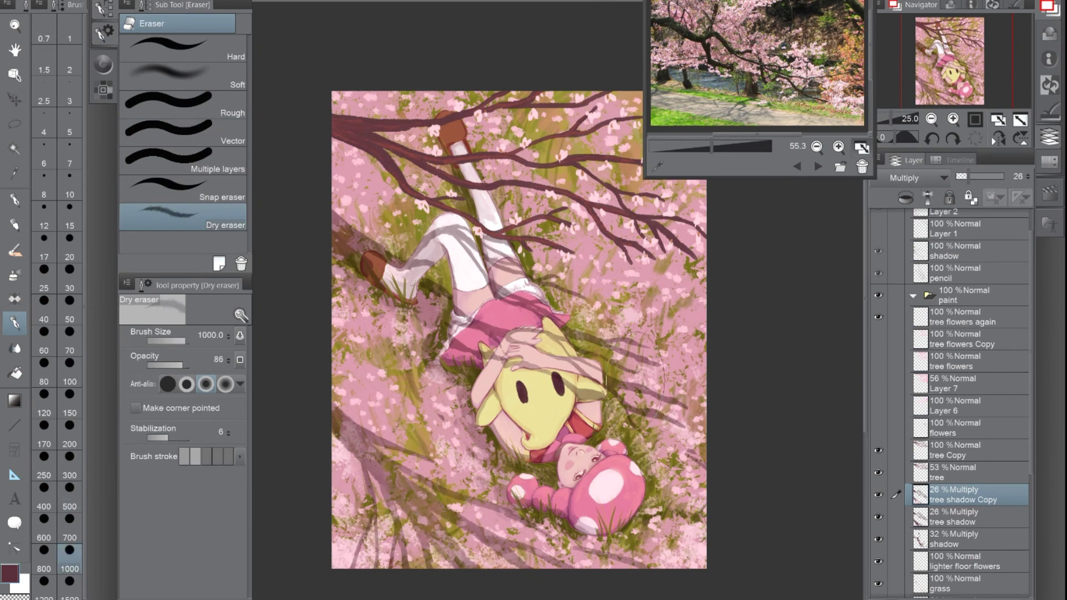
pyautogui.moveTo(521, 274)
pyautogui.mouseDown()
pyautogui.moveTo(467, 261)
pyautogui.moveTo(518, 360)
pyautogui.mouseUp()
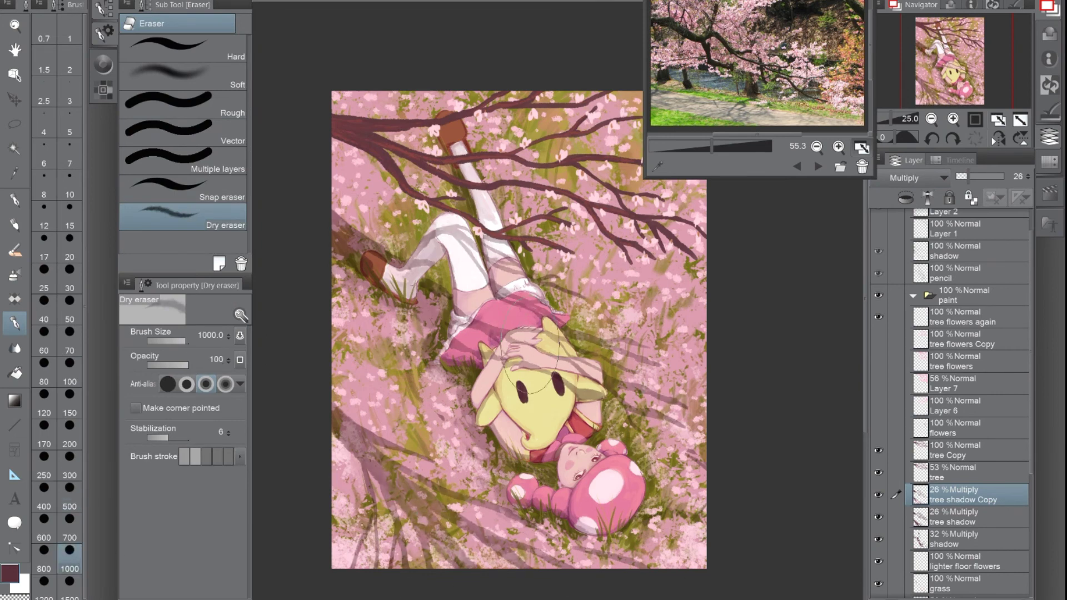
# Compare the painting with and without the tree shadow copy, and set the copy's opacity to 13% and the tree shadow layer's to 14%
pyautogui.click(877, 494)
pyautogui.click(878, 494)
pyautogui.click(878, 494)
pyautogui.click(878, 494)
pyautogui.click(878, 494)
pyautogui.click(877, 494)
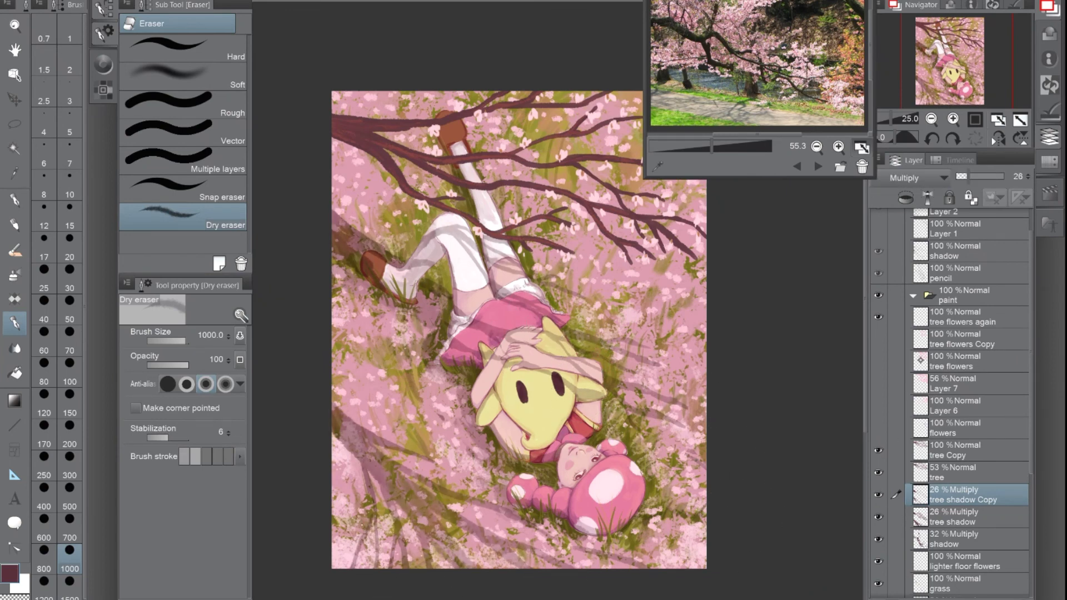
pyautogui.moveTo(966, 176); pyautogui.dragTo(958, 176)
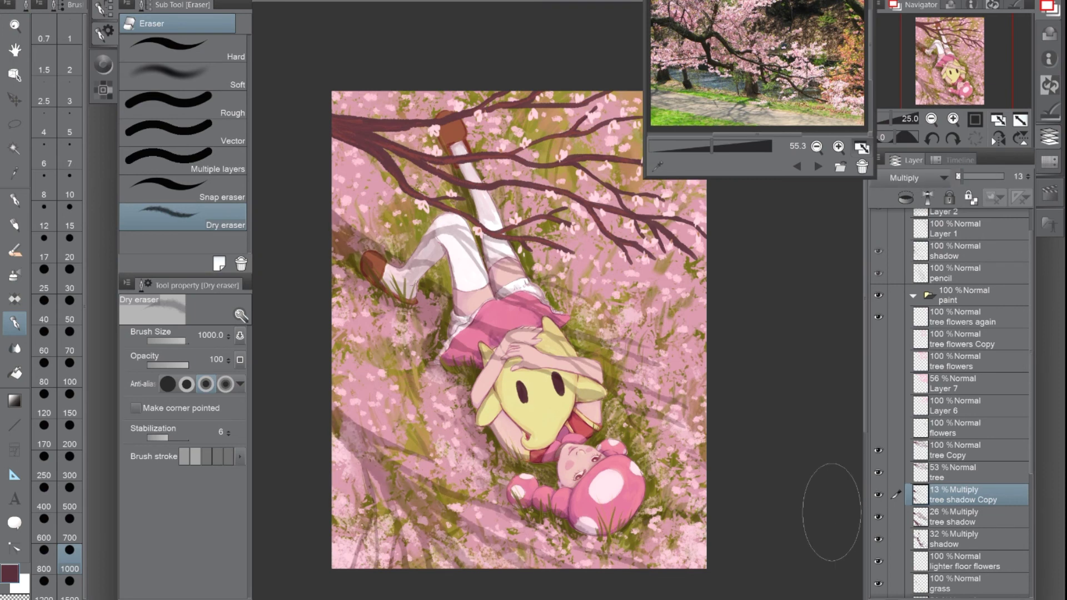
pyautogui.click(956, 517)
pyautogui.moveTo(967, 176); pyautogui.dragTo(959, 176)
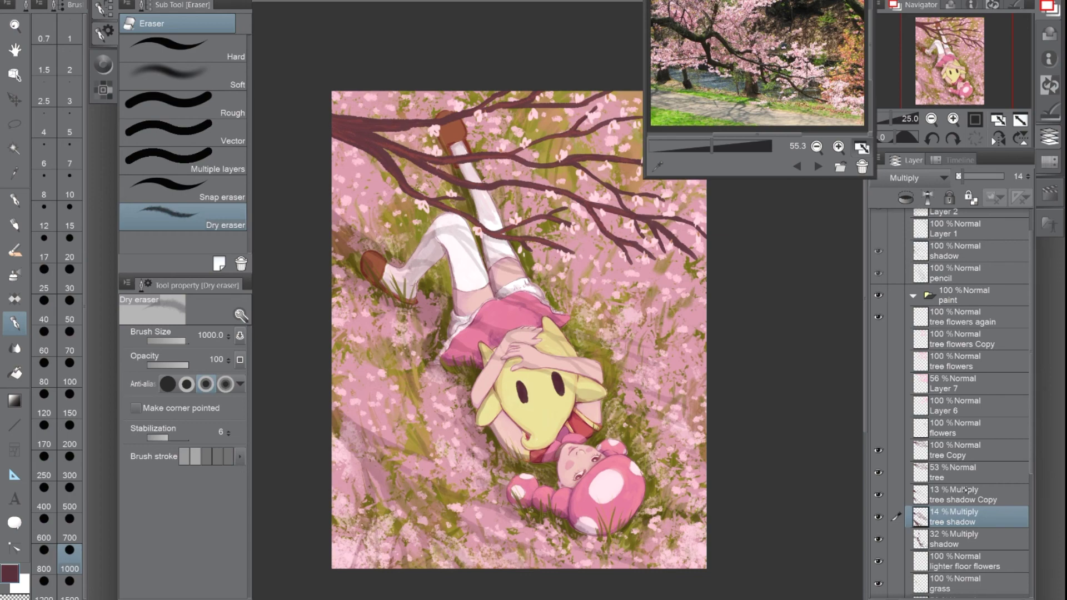
# Toggle the visibility of Layer 8 to check its effect on the pink ground petals
pyautogui.scroll(-4, 965, 490)
pyautogui.click(961, 387)
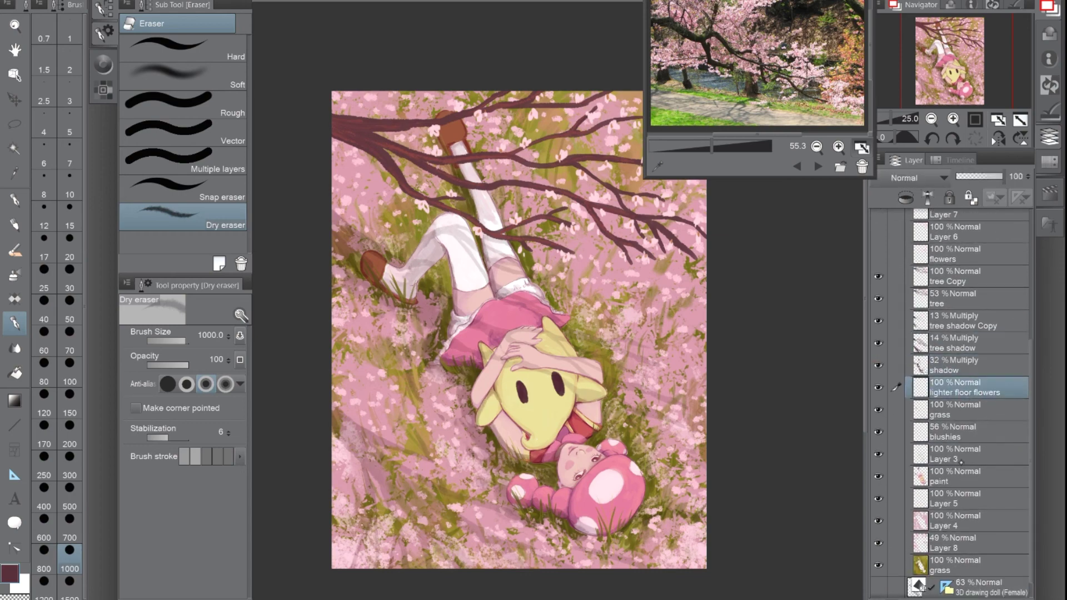
pyautogui.click(956, 542)
pyautogui.click(877, 543)
pyautogui.click(878, 543)
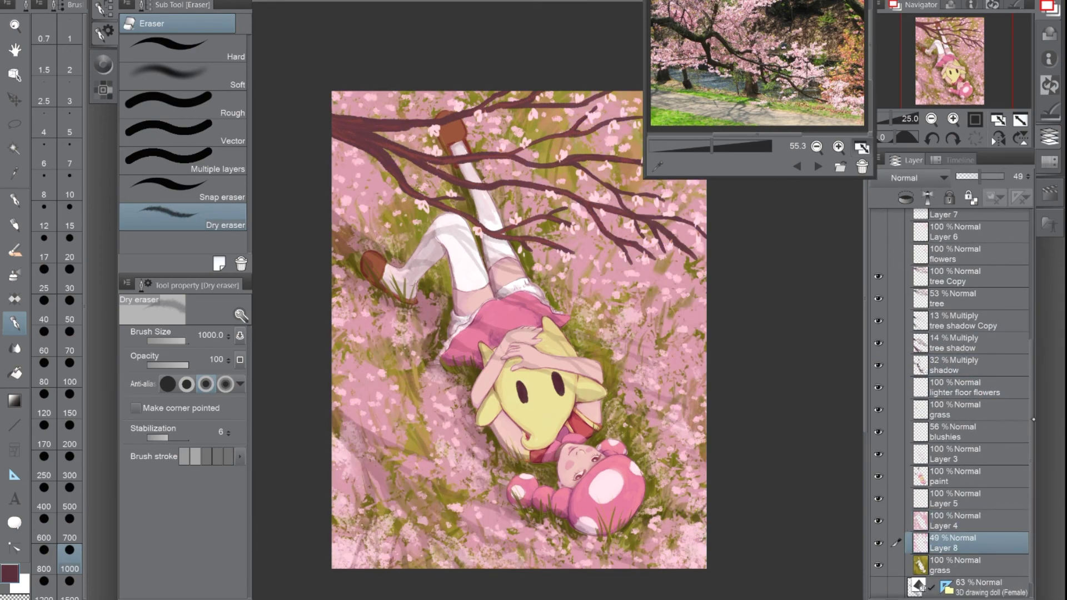
# Handwrite the artist's signature and the date in dark maroon at size 20 on the sig layer and frame them with a box
pyautogui.scroll(5, 967, 389)
pyautogui.click(955, 351)
pyautogui.scroll(5, 500, 322)
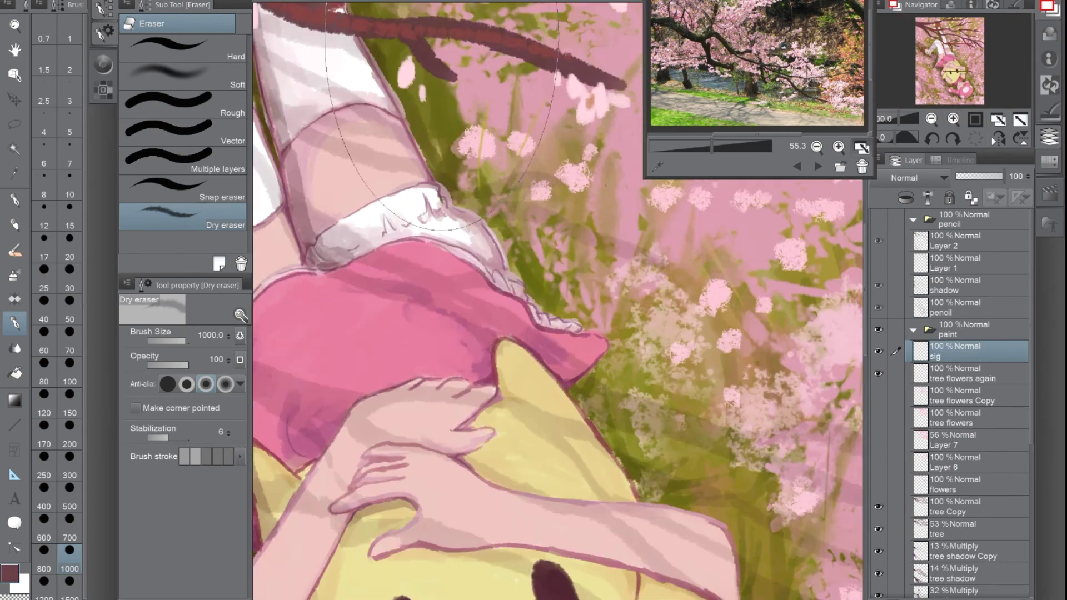
pyautogui.press('p')
pyautogui.moveTo(423, 332); pyautogui.dragTo(425, 356)
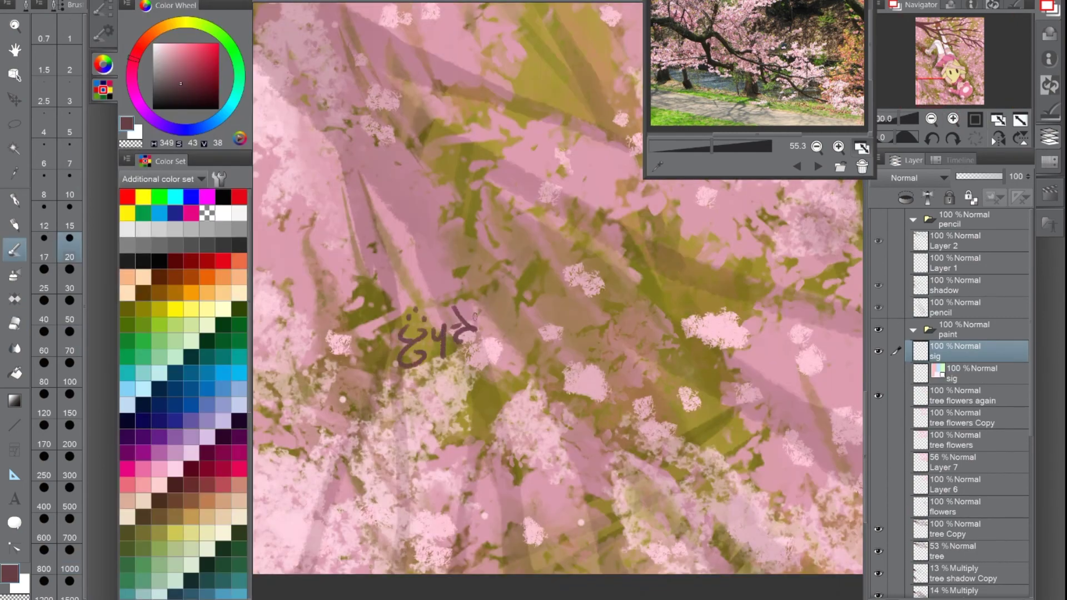
pyautogui.moveTo(475, 316); pyautogui.dragTo(485, 347)
pyautogui.moveTo(407, 376); pyautogui.dragTo(408, 389)
pyautogui.moveTo(411, 382); pyautogui.dragTo(424, 381)
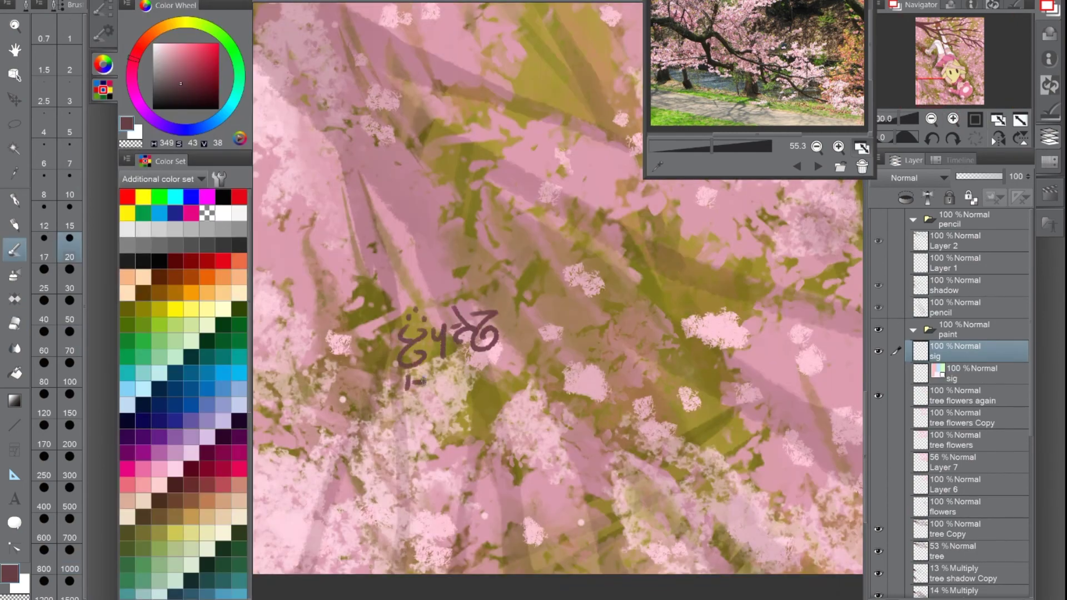
pyautogui.moveTo(392, 305)
pyautogui.mouseDown()
pyautogui.moveTo(505, 410)
pyautogui.moveTo(506, 397)
pyautogui.mouseUp()
# Move the framed signature into the painting's lower-left corner and preview the painting without the tree shadow layer
pyautogui.hotkey('ctrl', '-')
pyautogui.moveTo(947, 53); pyautogui.dragTo(959, 60)
pyautogui.hotkey('ctrl', '-')
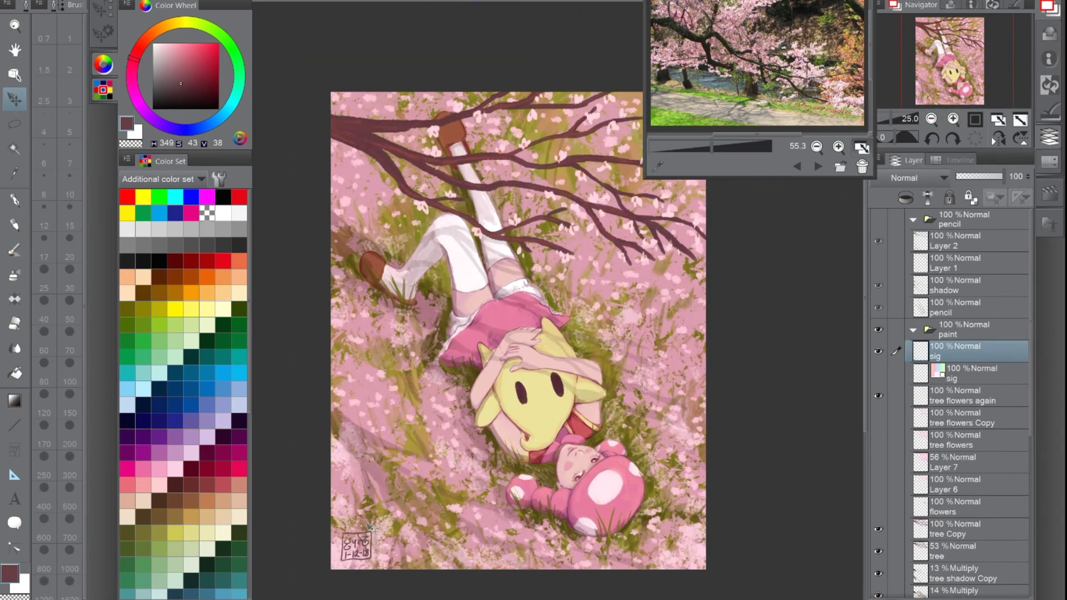
pyautogui.moveTo(1032, 414); pyautogui.dragTo(1032, 523)
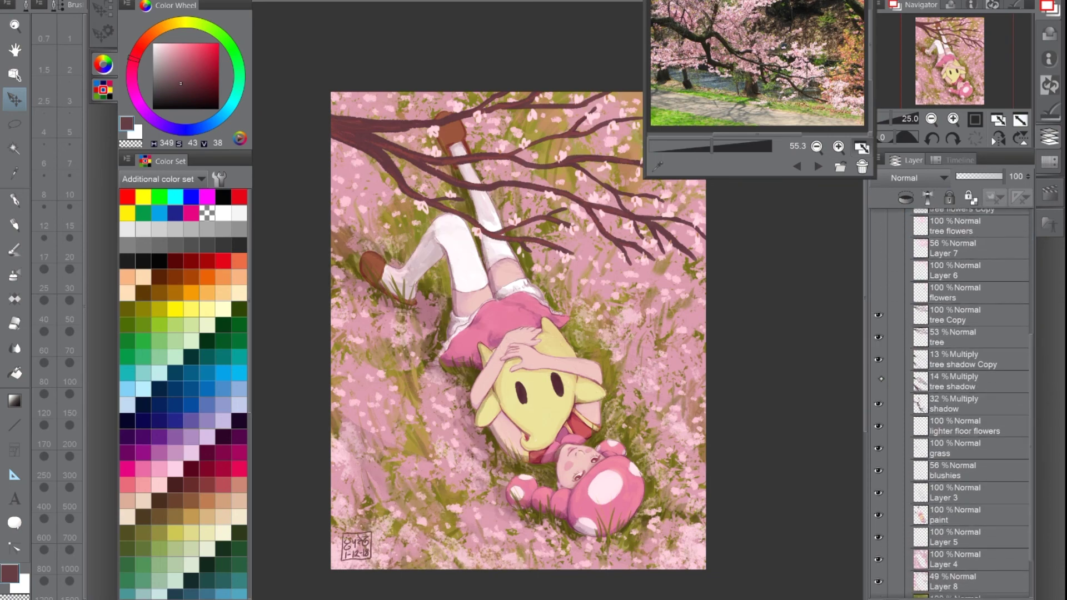
# Adjust the colour balance with half tones at green 15 and blue -10, and shadows at red 51, green 18 and blue 5
pyautogui.hotkey('ctrl', 'b')
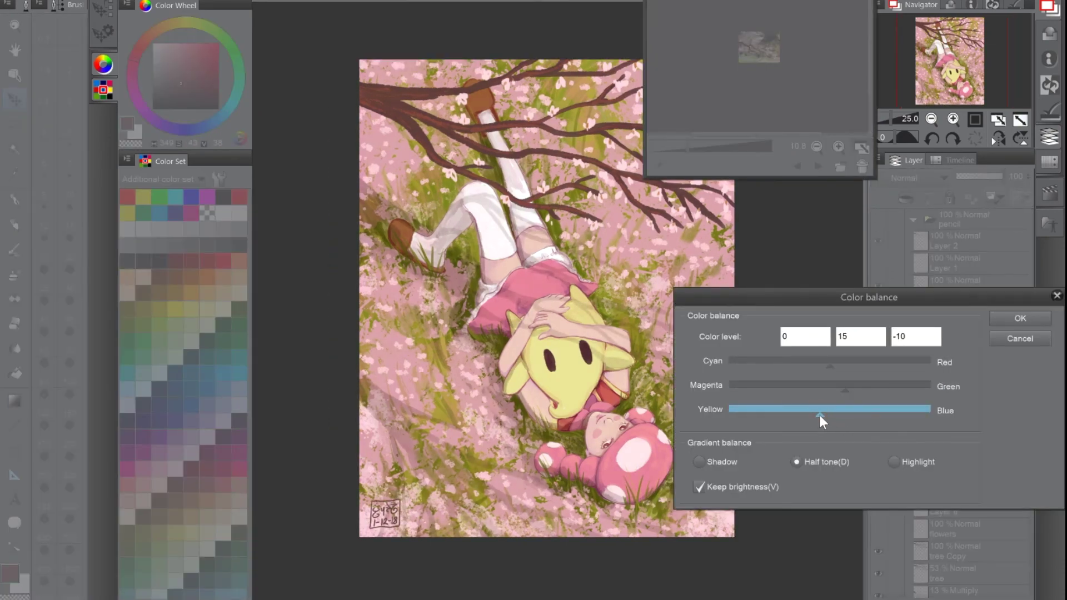
pyautogui.moveTo(841, 366); pyautogui.dragTo(834, 417)
pyautogui.click(714, 465)
pyautogui.click(852, 391)
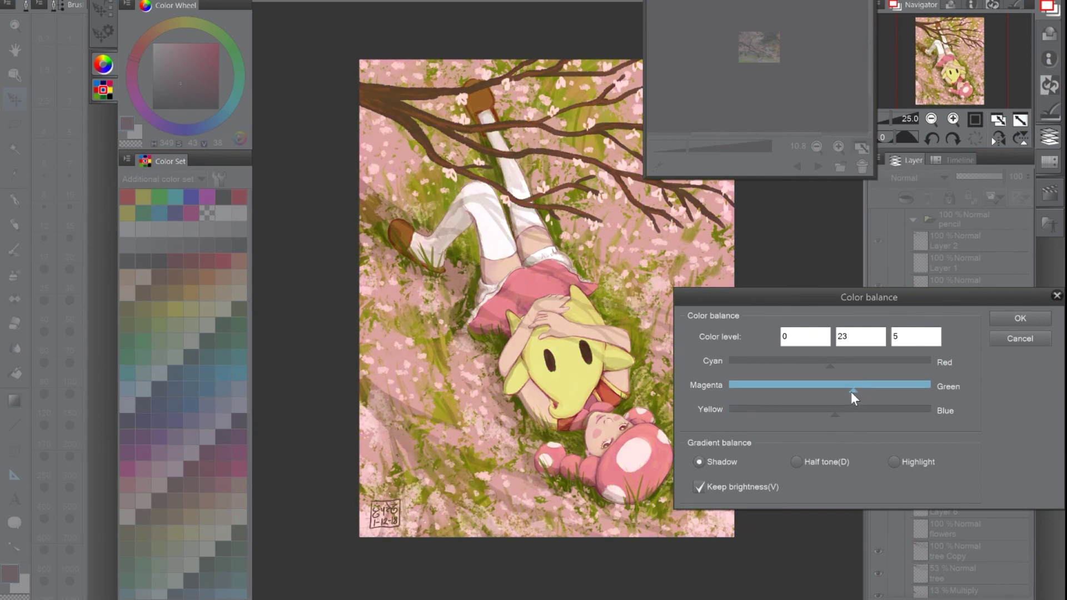
pyautogui.click(847, 391)
pyautogui.click(844, 367)
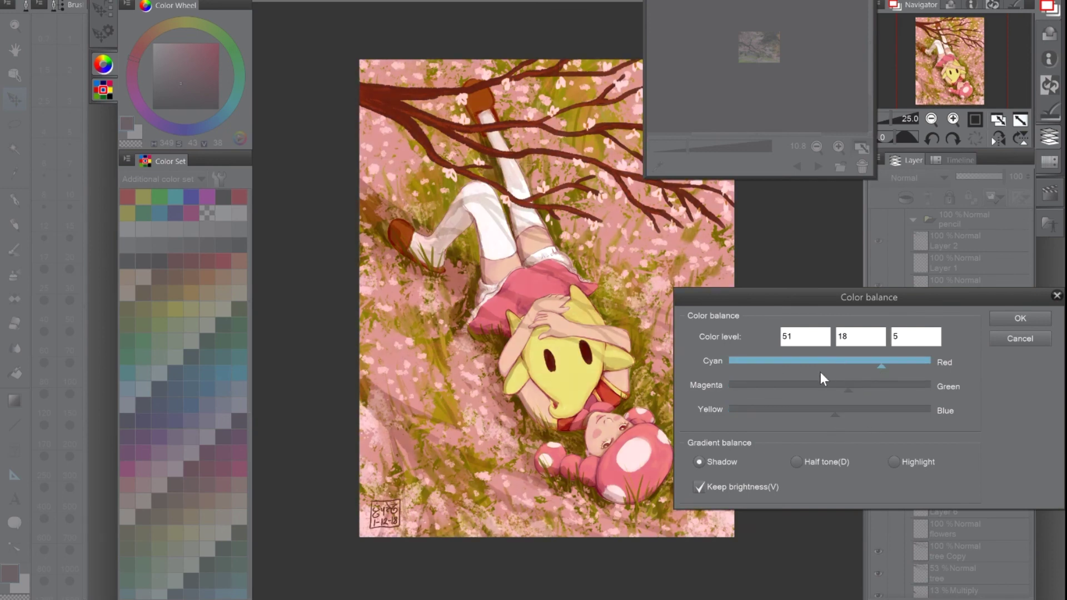
# Fine-tune the green and blue levels of the highlights in the colour balance
pyautogui.click(892, 462)
pyautogui.click(841, 412)
pyautogui.moveTo(841, 412); pyautogui.dragTo(828, 394)
pyautogui.click(836, 414)
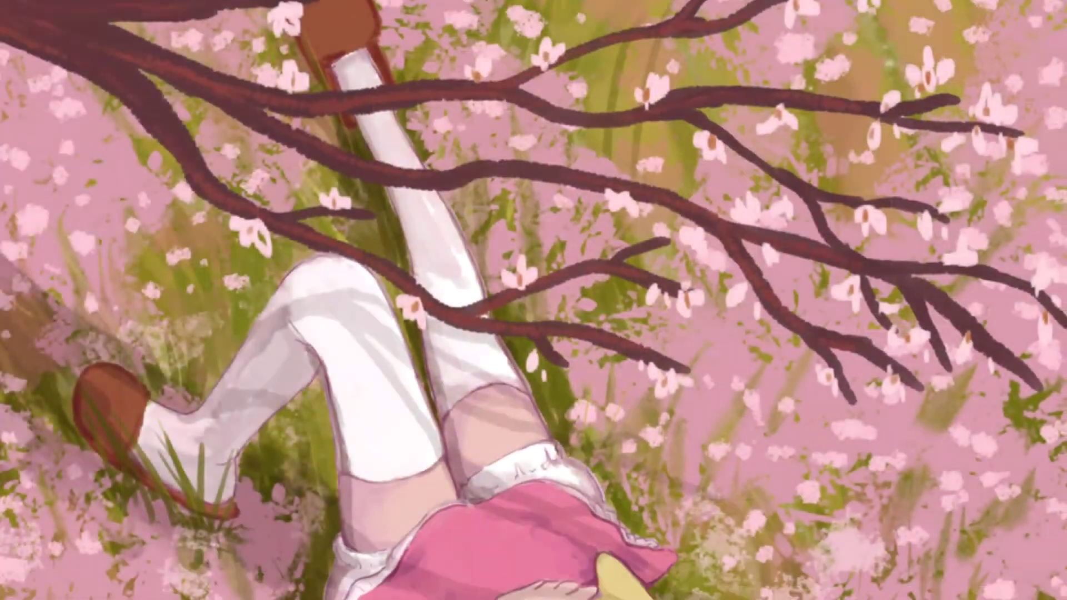